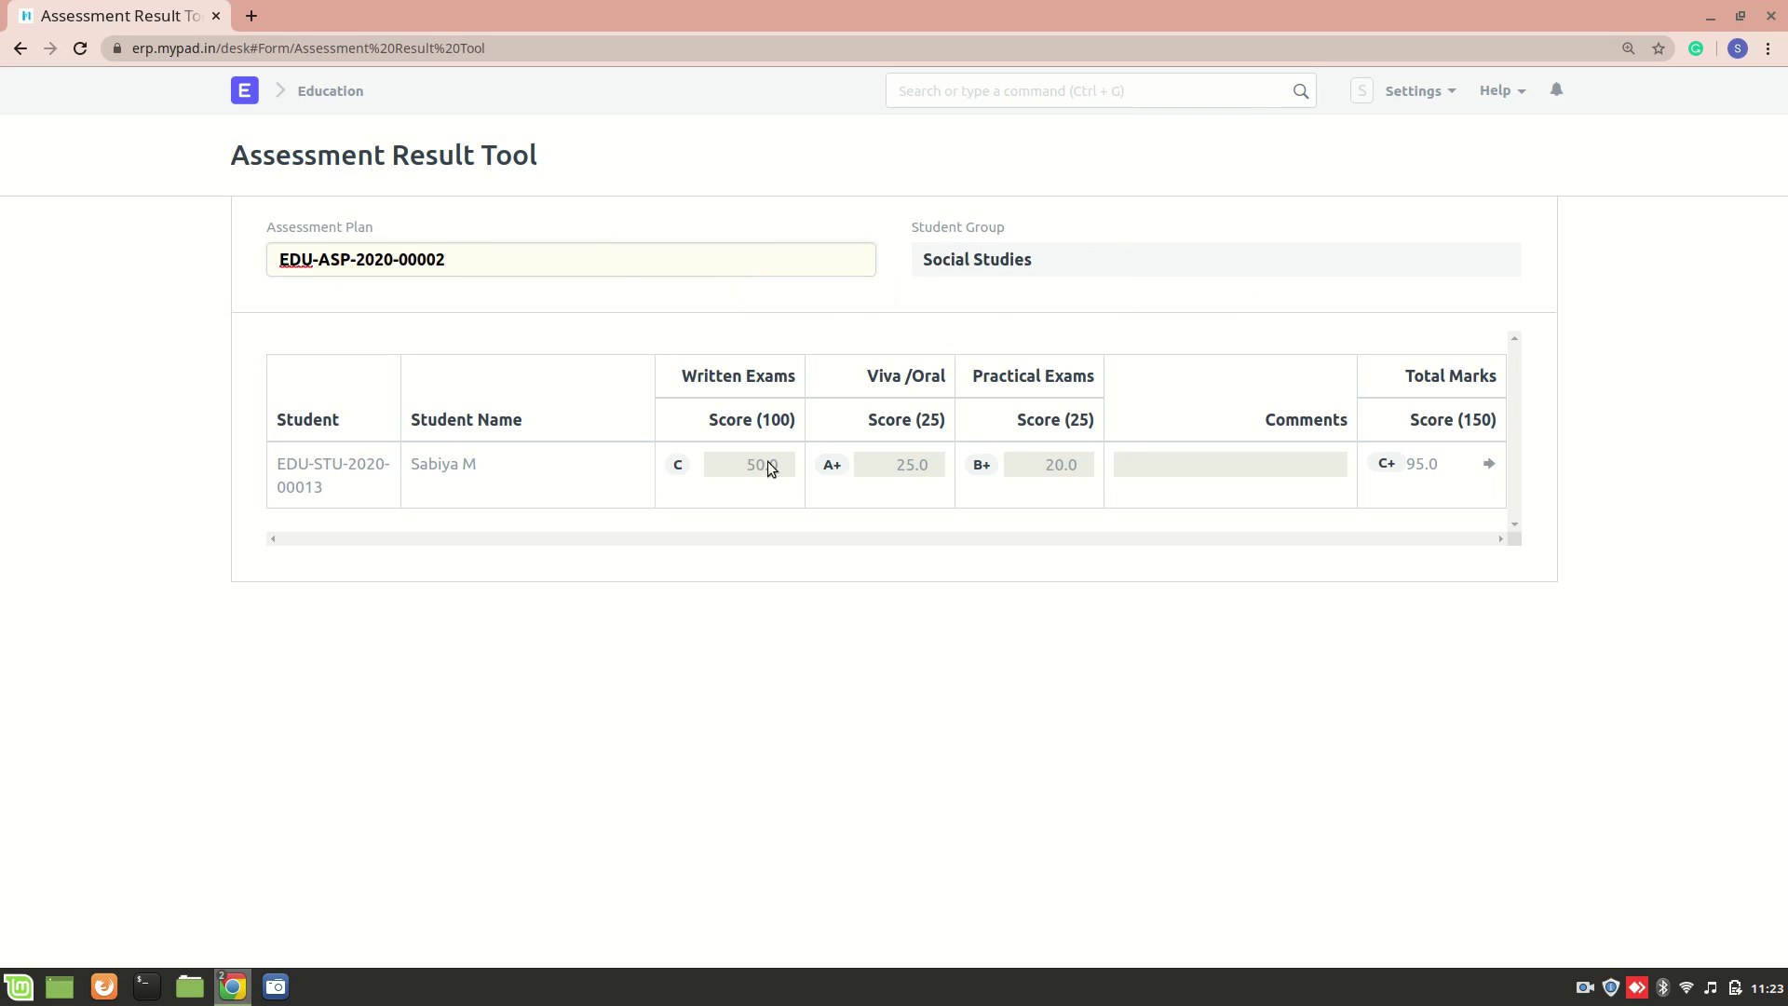
Step: Go back from the Assessment Result Tool, with marks totalling 95.0 of 150, to the Education workspace
{"action": "left_click", "coordinate": [16, 51]}
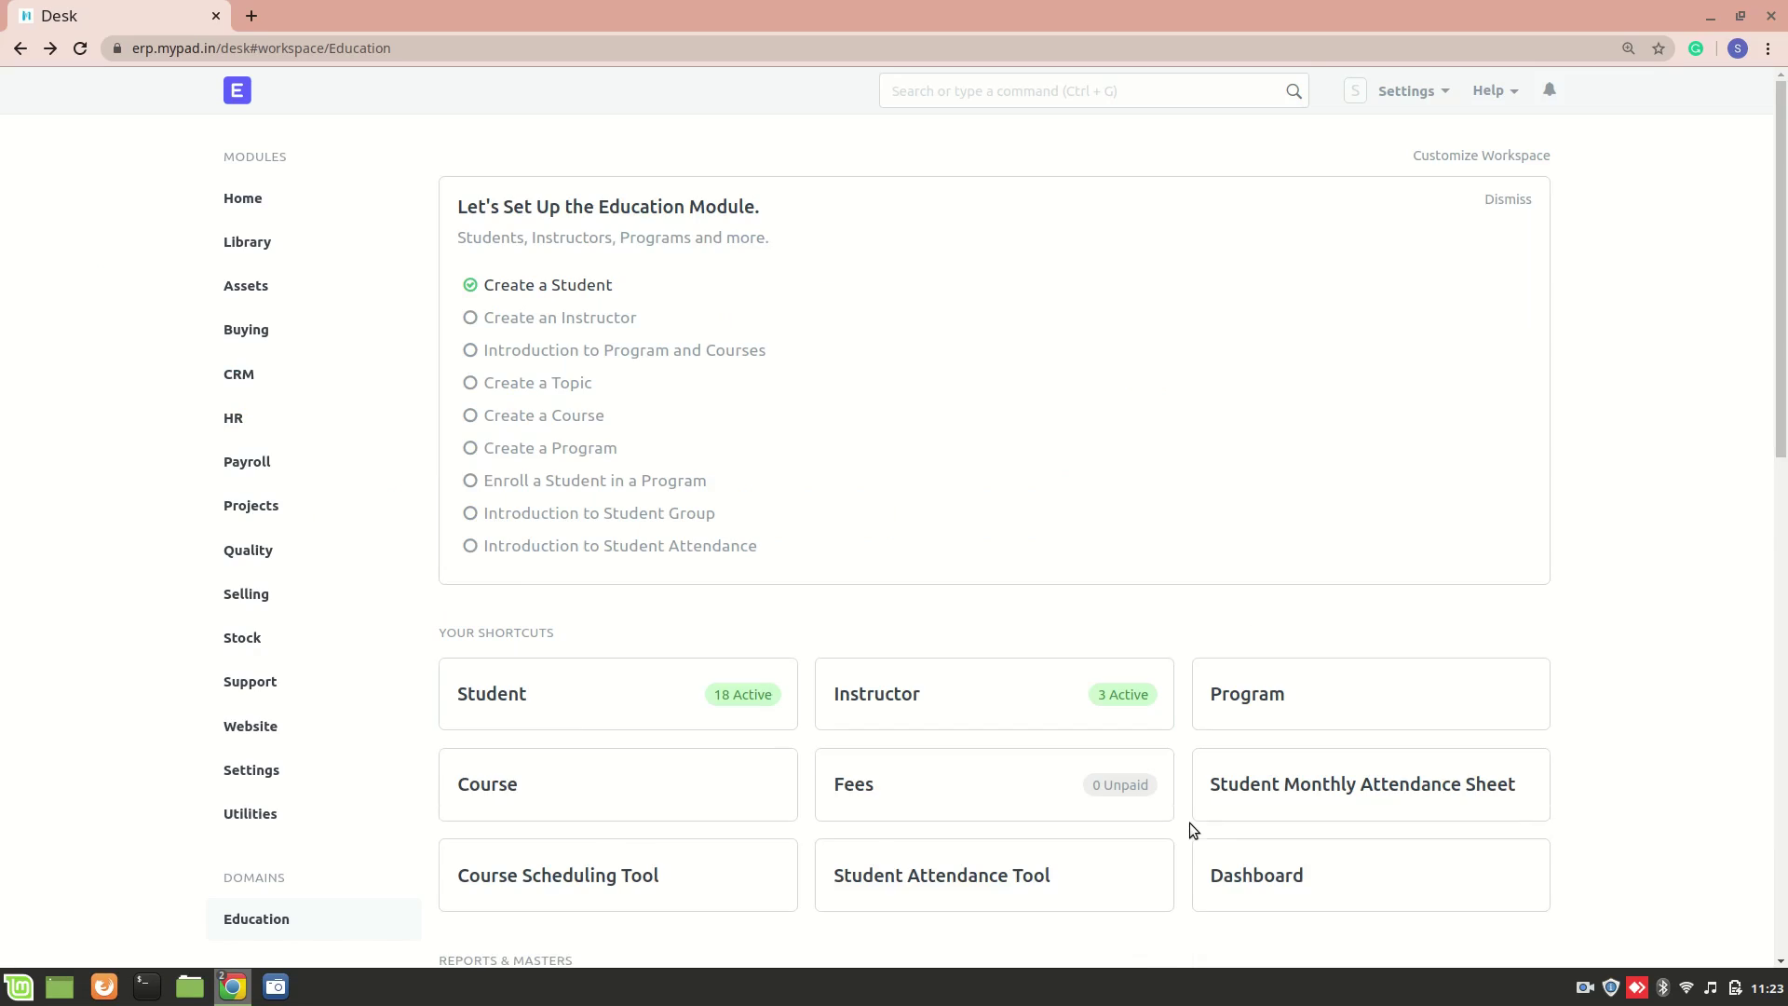
Step: In the Student Group Creation Tool, set Academic Year 2020-21 and Program ERPNext Training, then fetch courses
{"action": "scroll", "coordinate": [1191, 825], "scroll_direction": "down", "scroll_amount": 10}
{"action": "left_click", "coordinate": [1324, 678]}
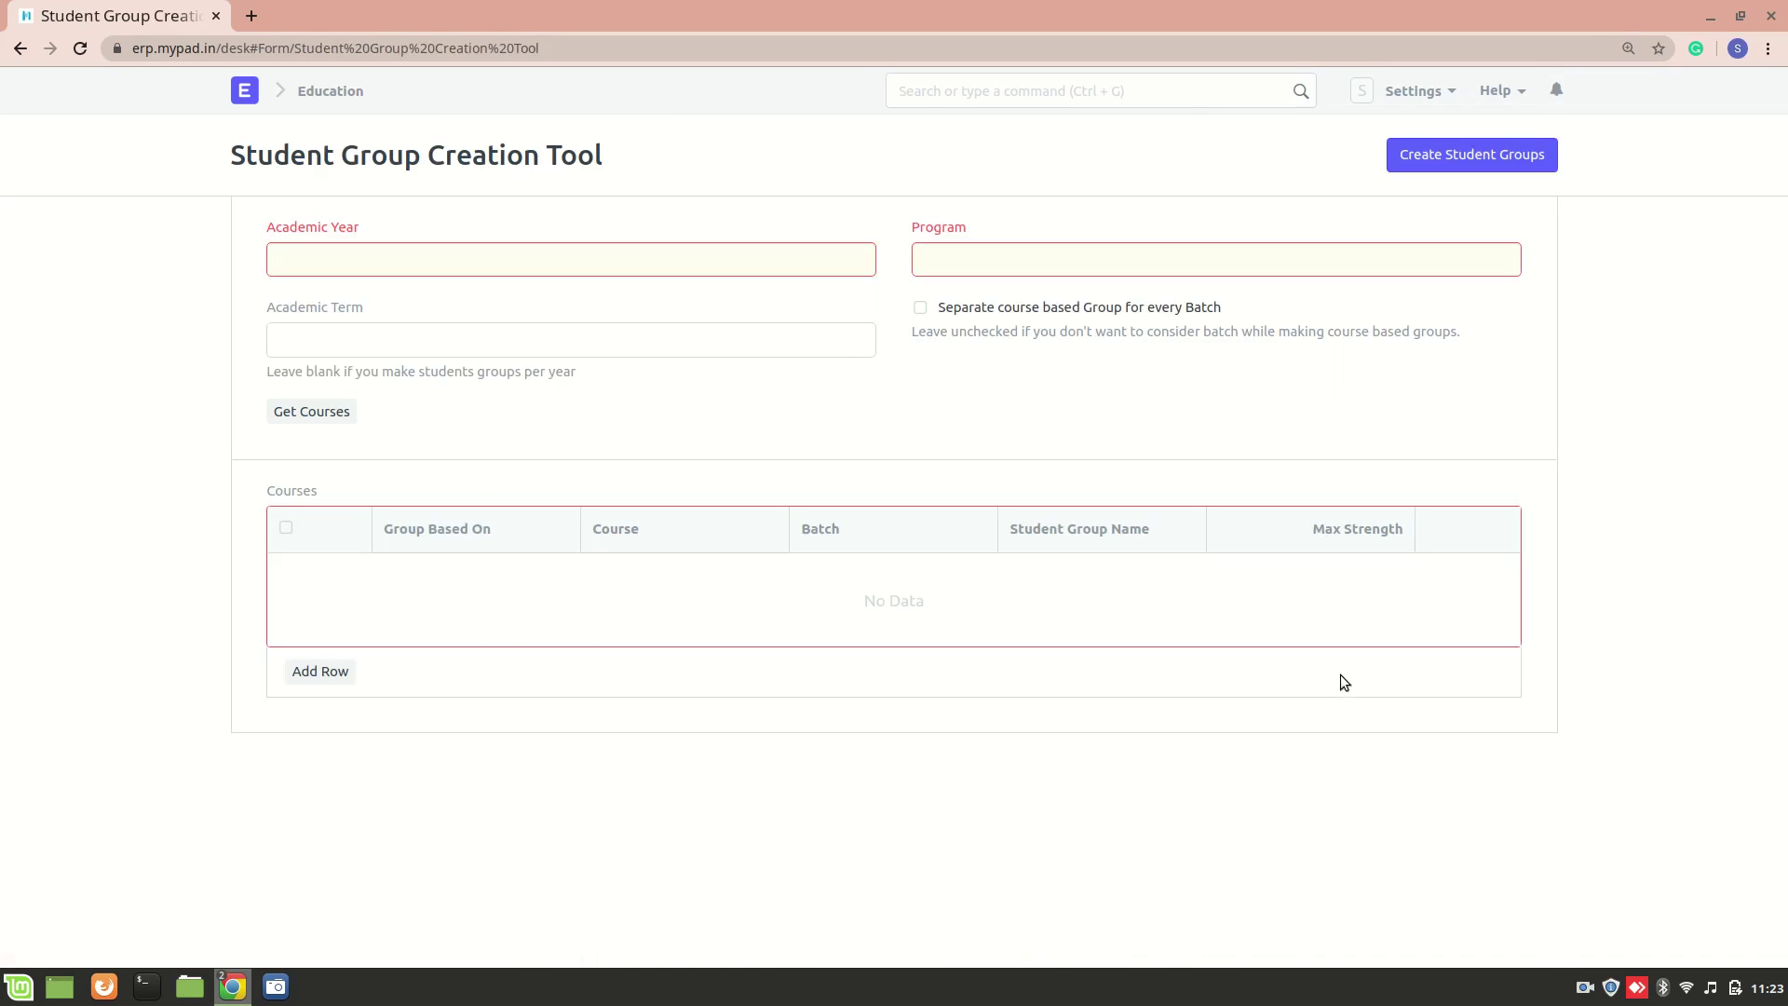
{"action": "left_click", "coordinate": [505, 249]}
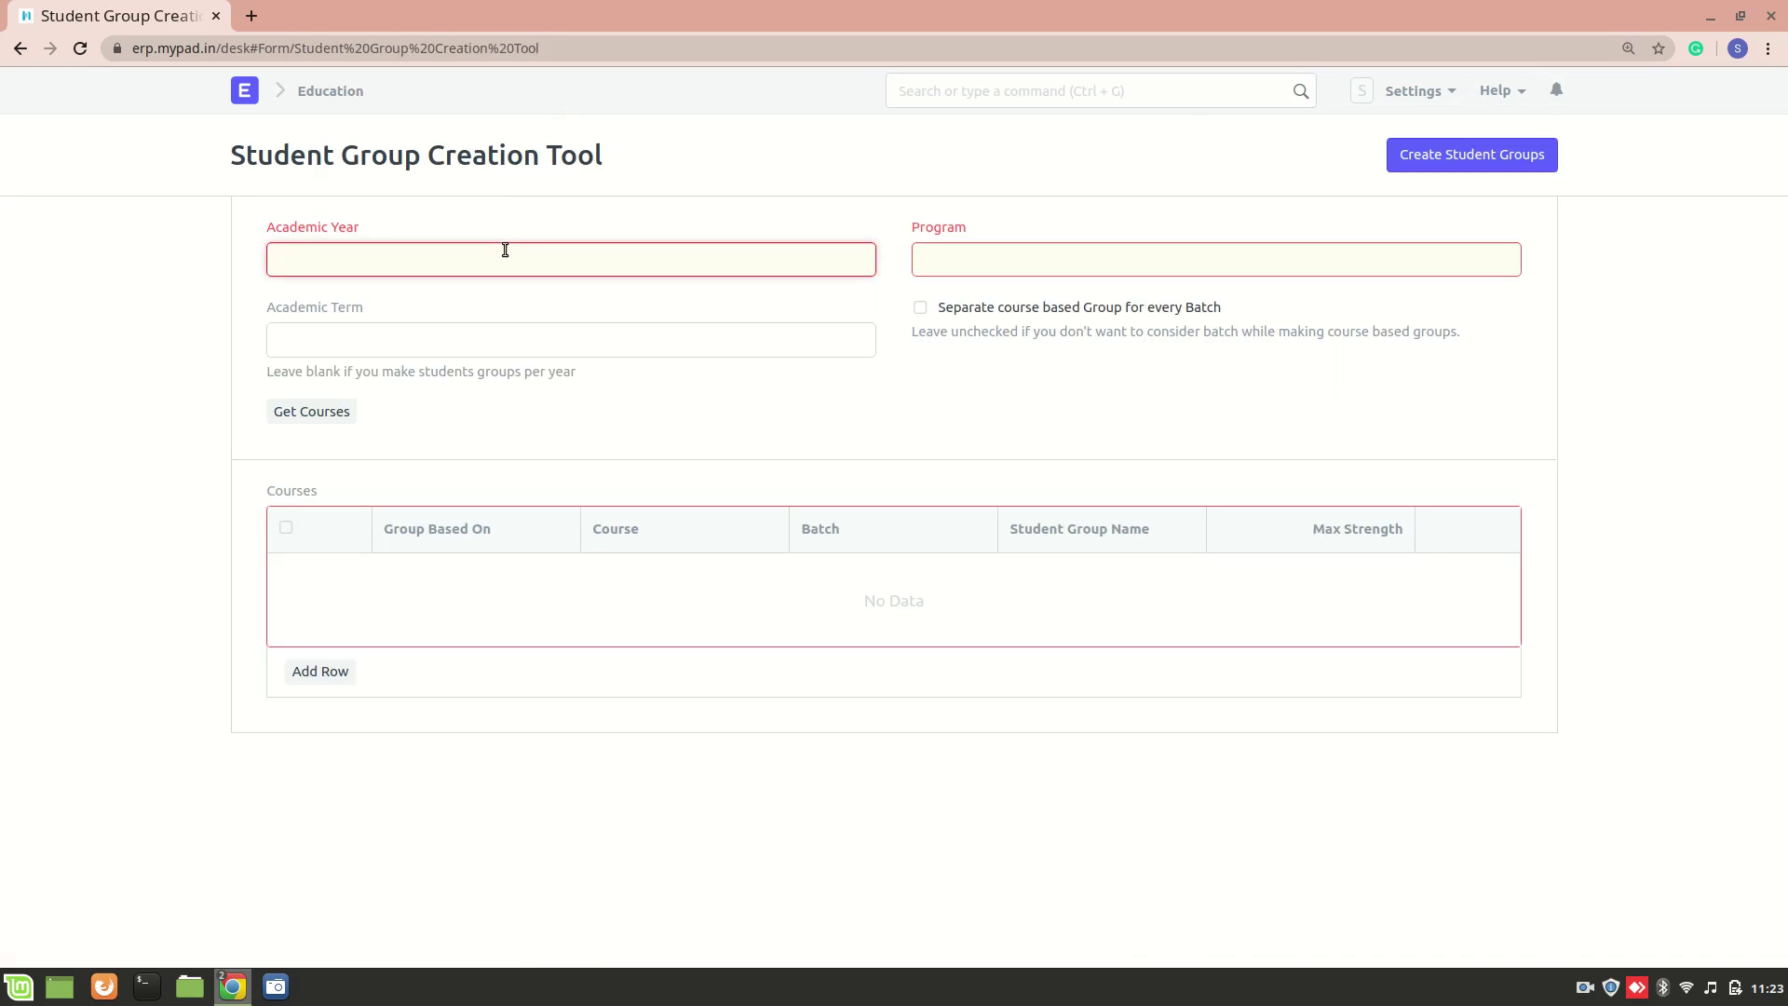
{"action": "left_click", "coordinate": [426, 306]}
{"action": "left_click", "coordinate": [1047, 252]}
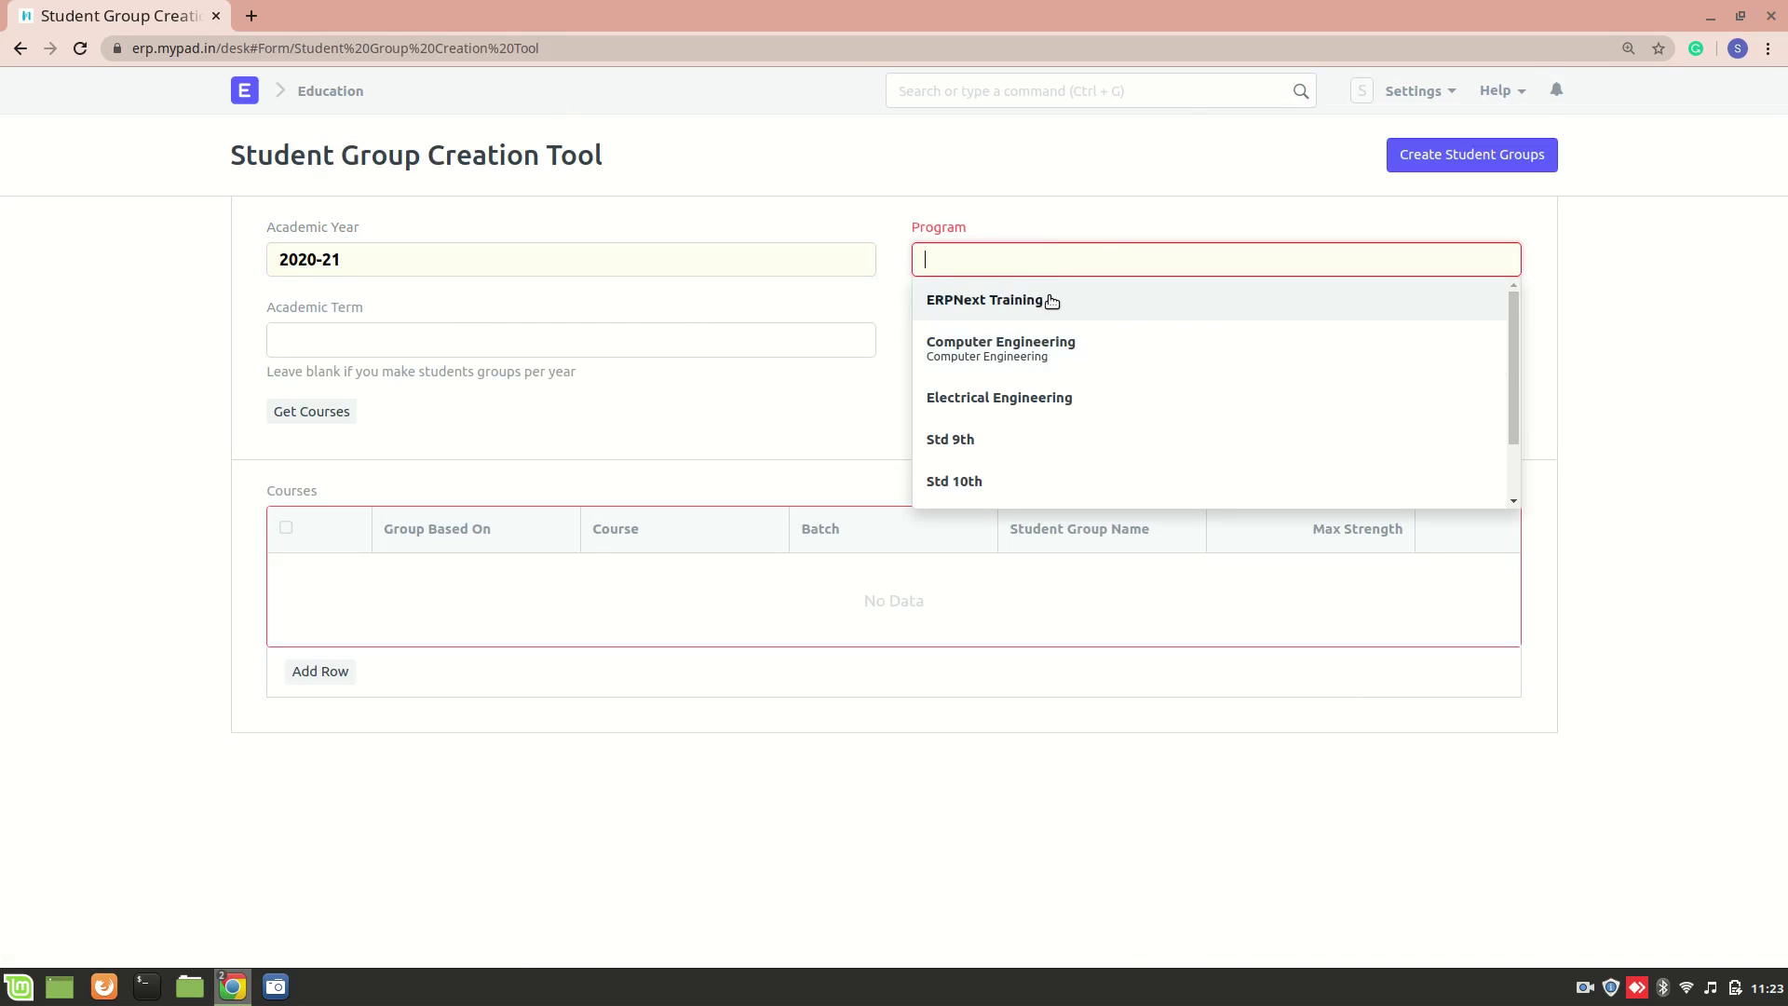
{"action": "left_click", "coordinate": [1050, 299]}
{"action": "left_click", "coordinate": [480, 344]}
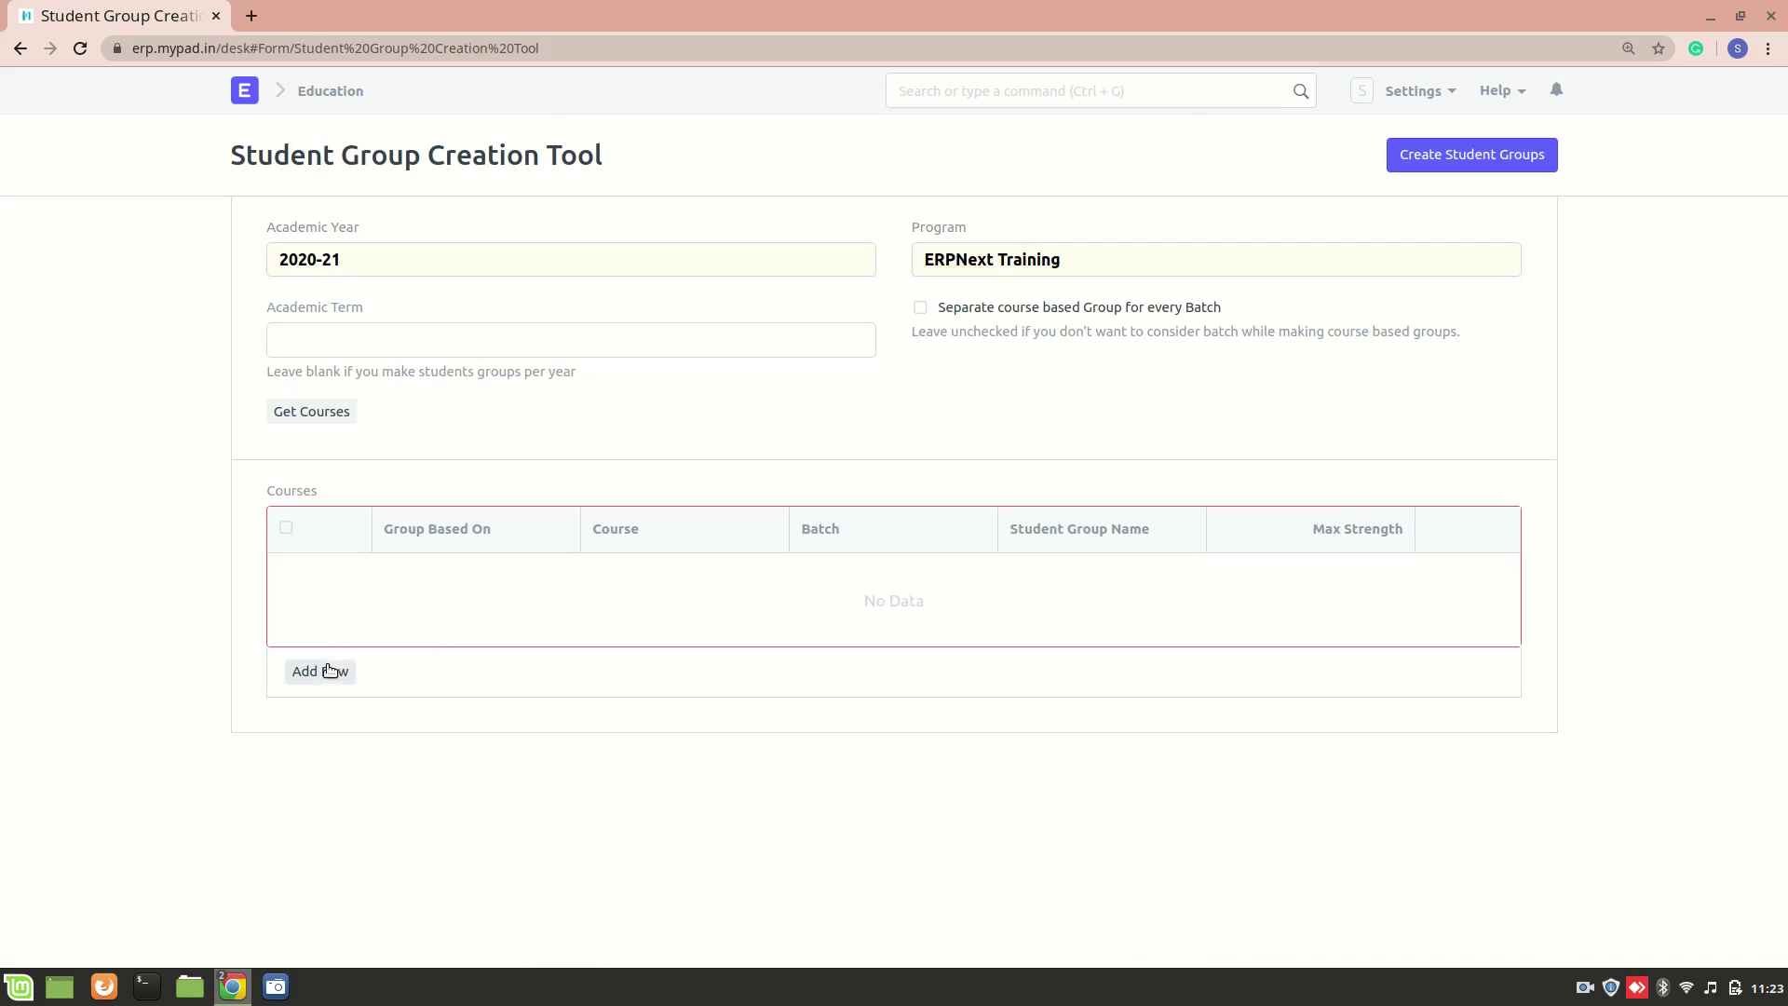
{"action": "left_click", "coordinate": [316, 415]}
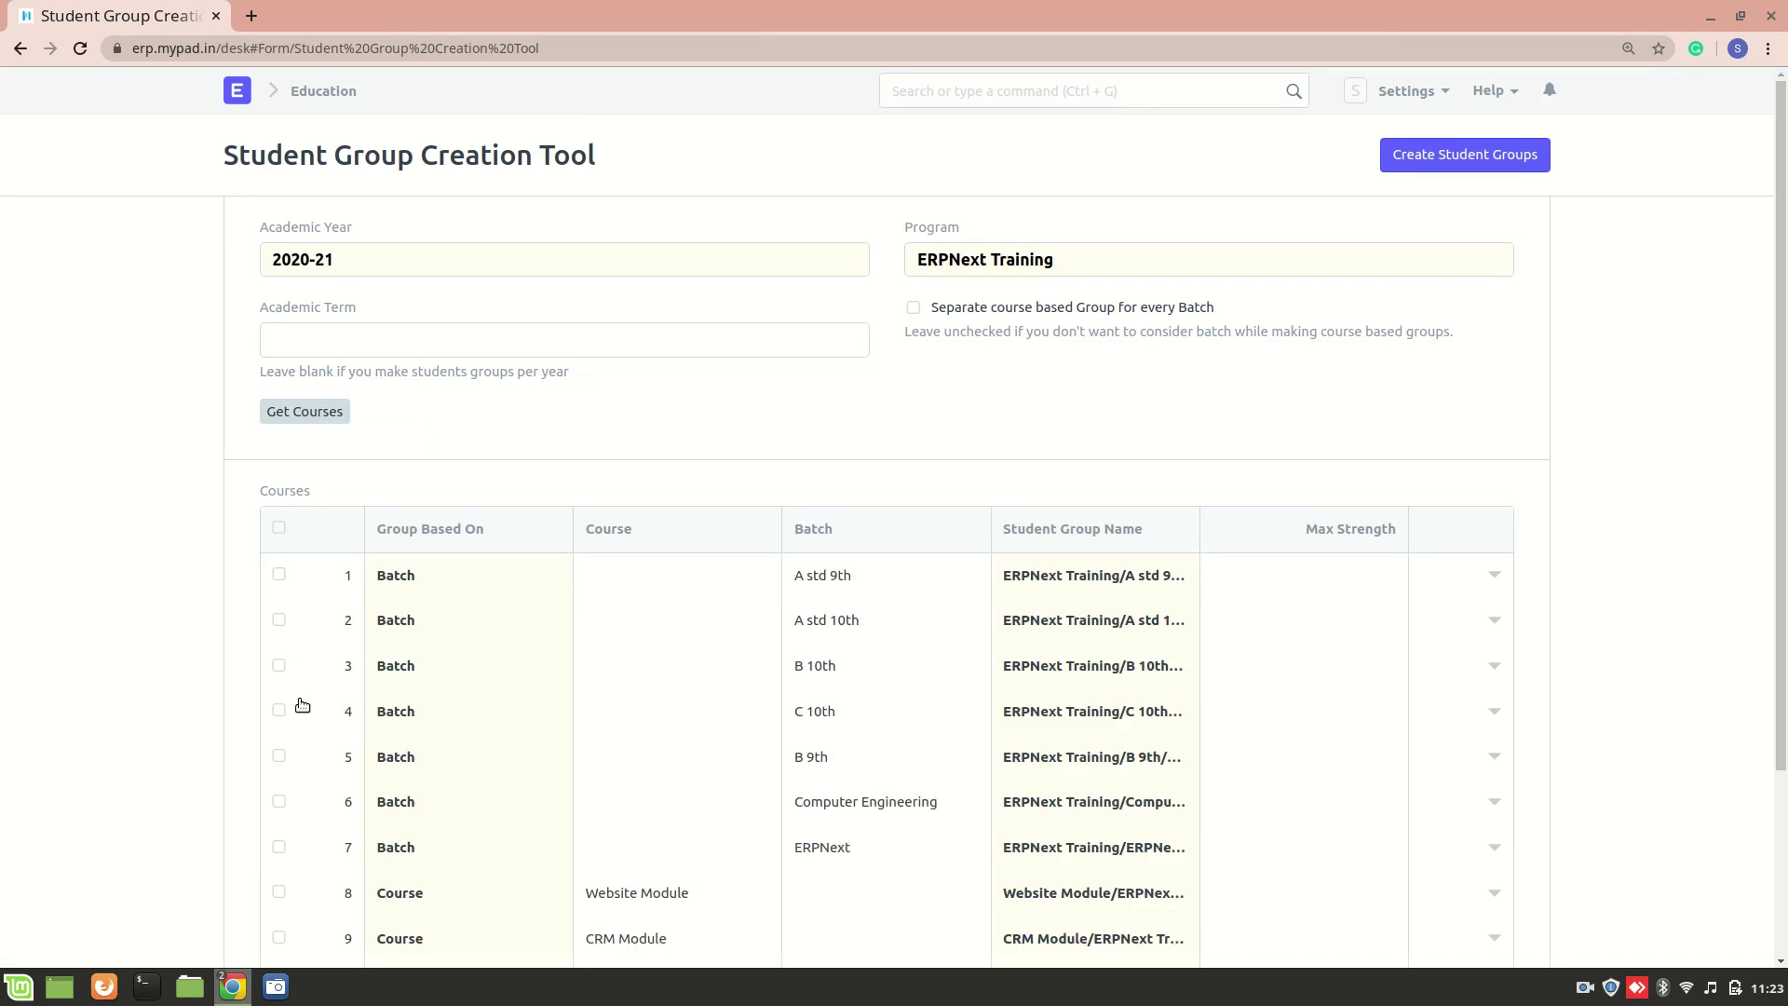
Step: Create the 11 student groups from the fetched rows
{"action": "scroll", "coordinate": [501, 518], "scroll_direction": "down", "scroll_amount": 5}
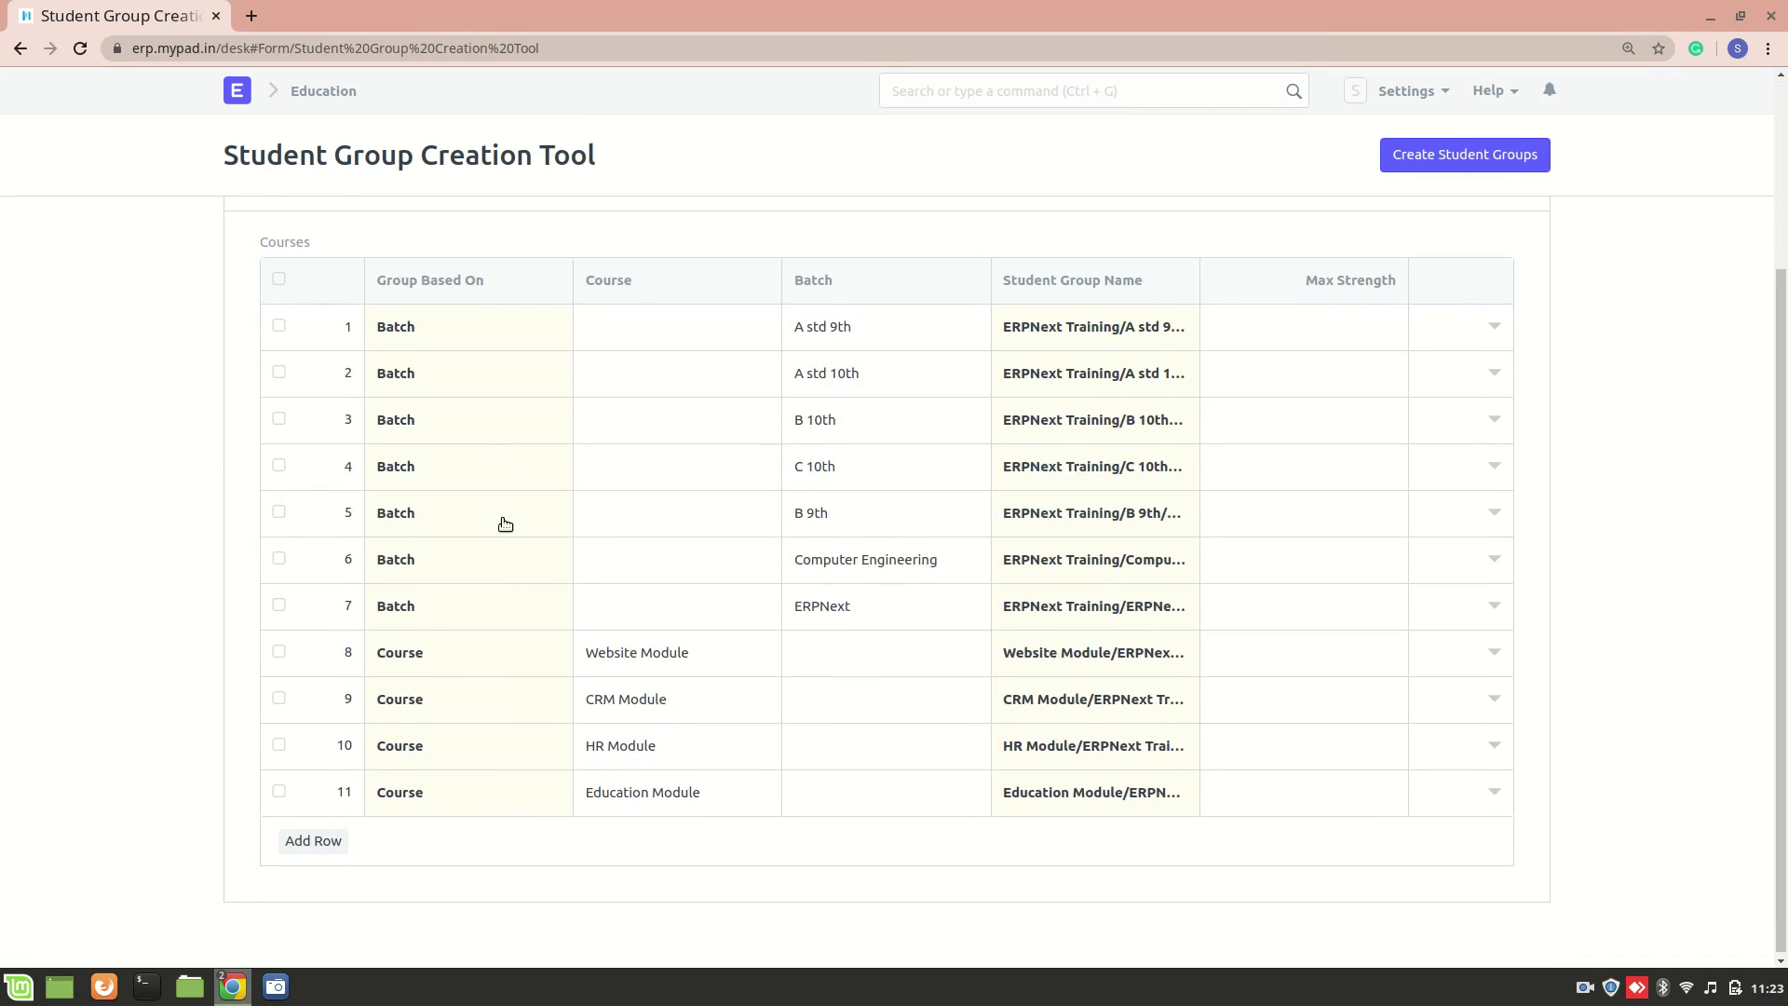
{"action": "scroll", "coordinate": [503, 523], "scroll_direction": "up", "scroll_amount": 5}
{"action": "scroll", "coordinate": [1328, 546], "scroll_direction": "down", "scroll_amount": 4}
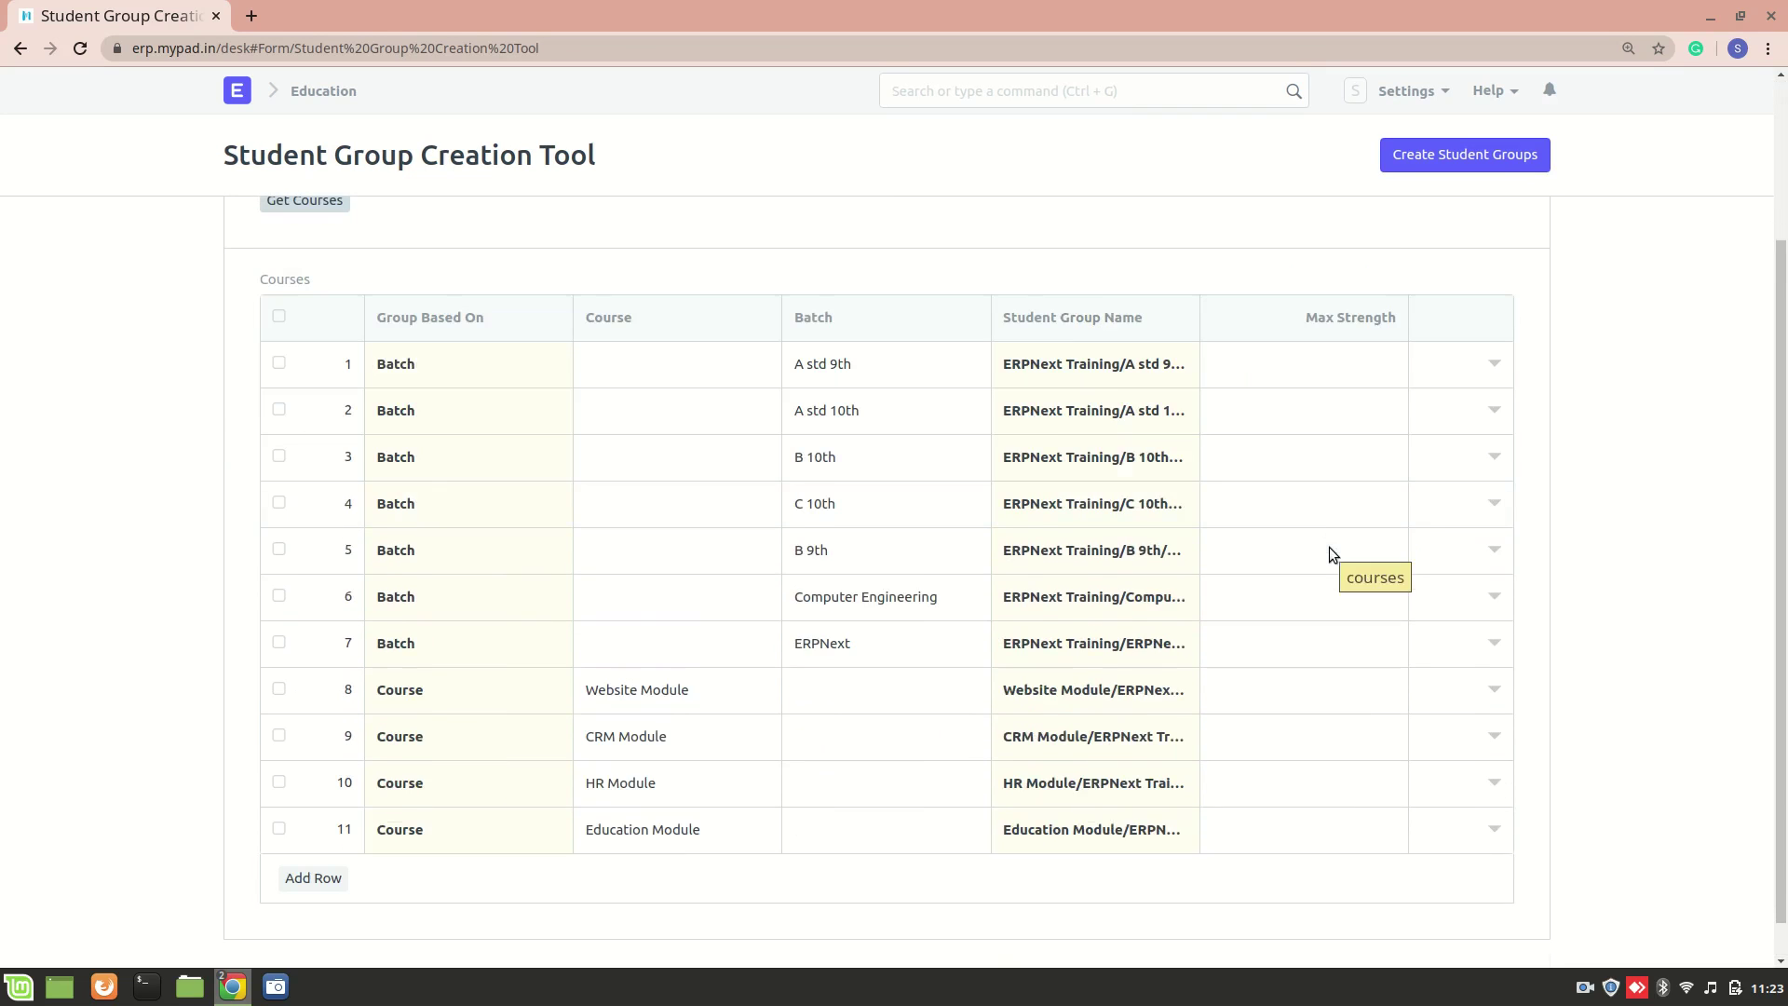
{"action": "left_click", "coordinate": [1448, 158]}
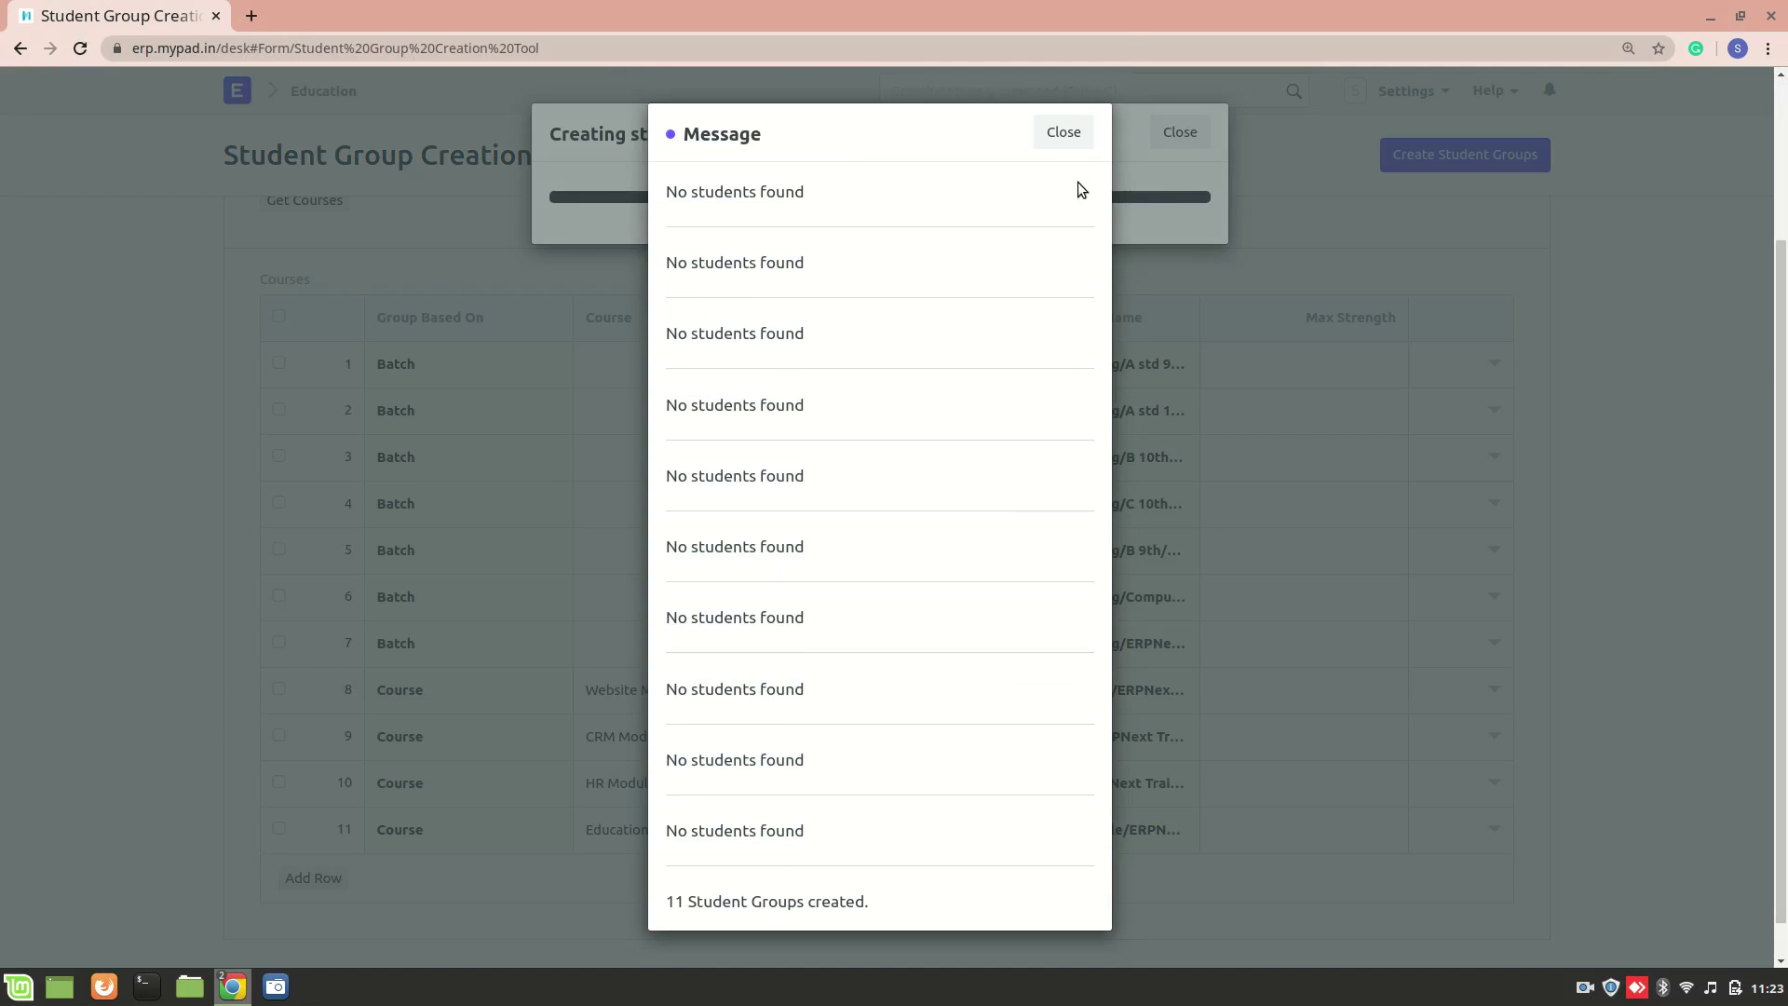
{"action": "left_click", "coordinate": [1063, 132]}
{"action": "left_click", "coordinate": [1179, 132]}
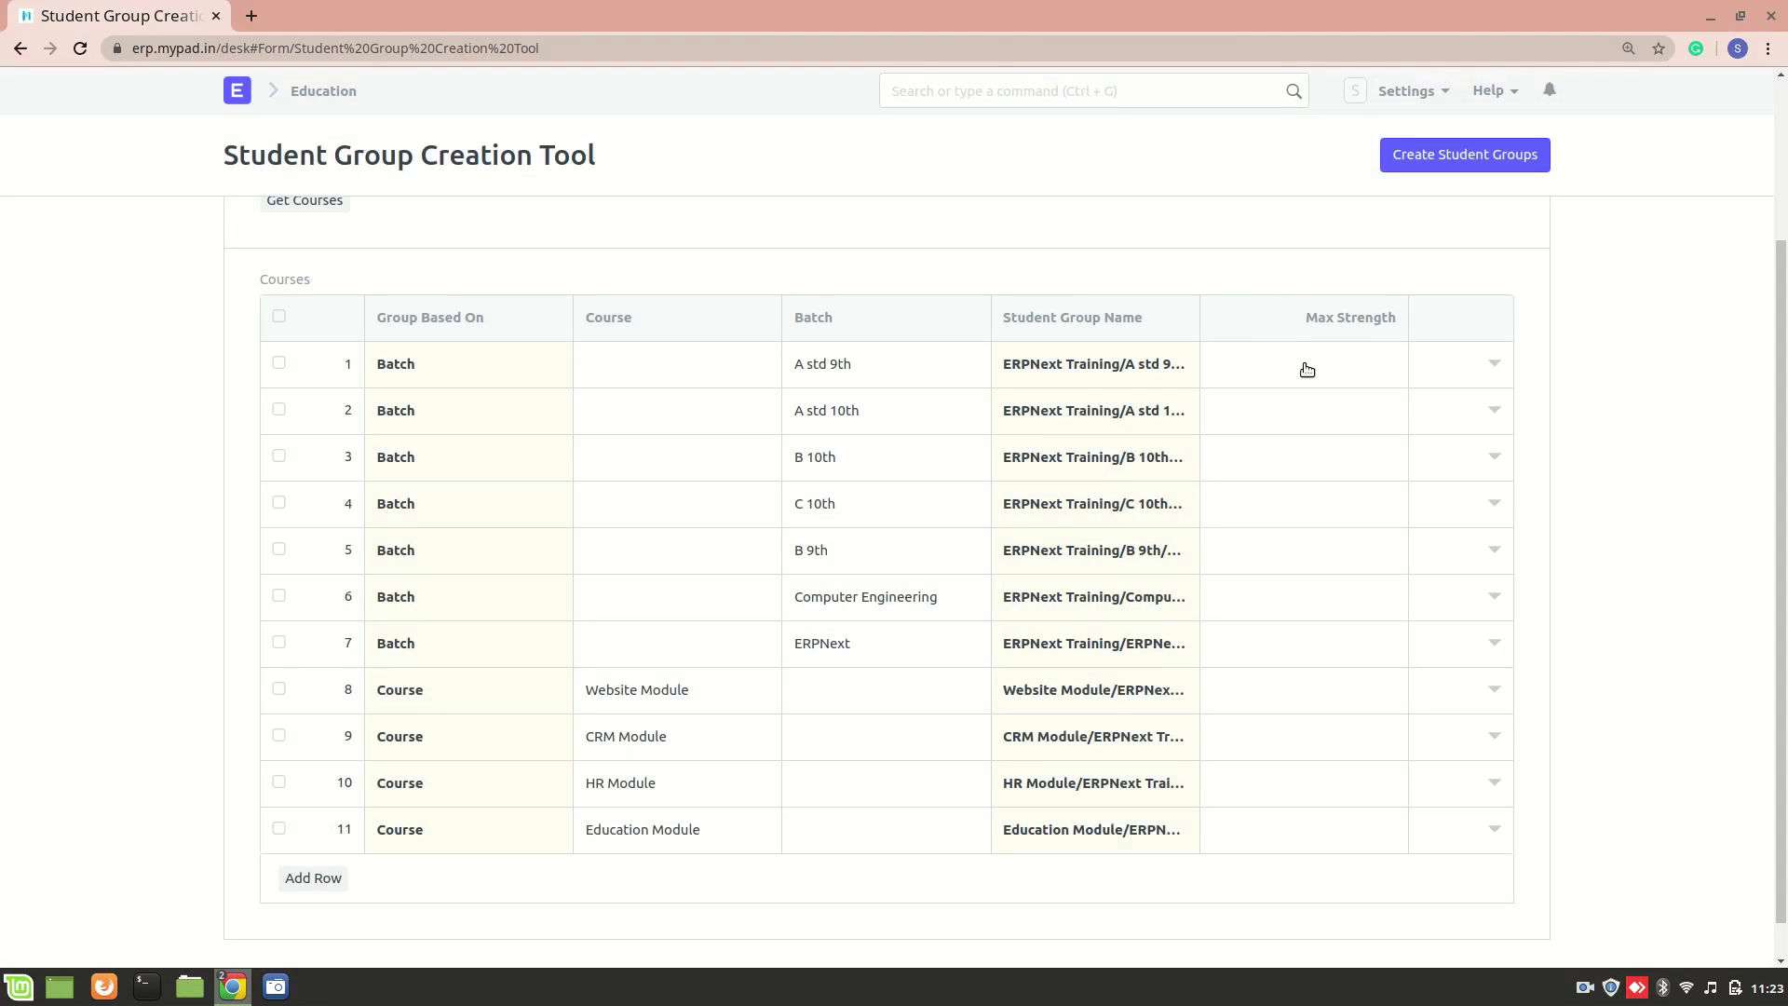
Step: Delete all rows from the courses table and add one empty row
{"action": "left_click", "coordinate": [279, 316]}
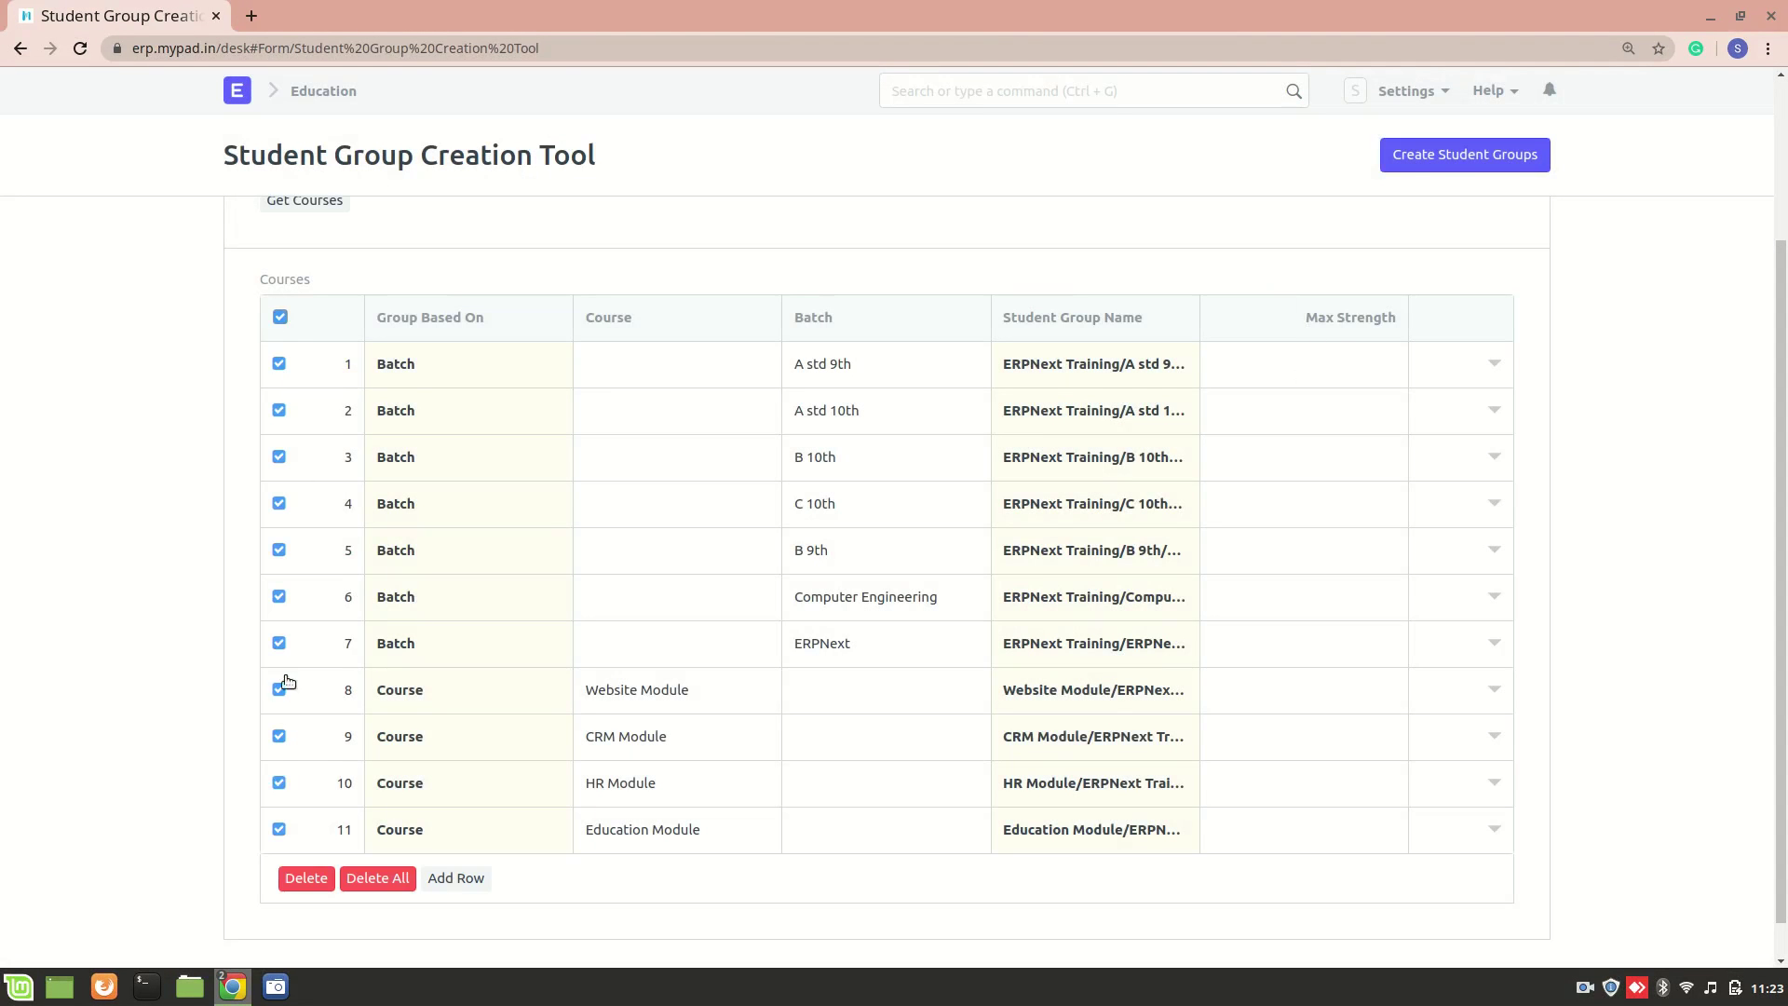
{"action": "left_click", "coordinate": [369, 881]}
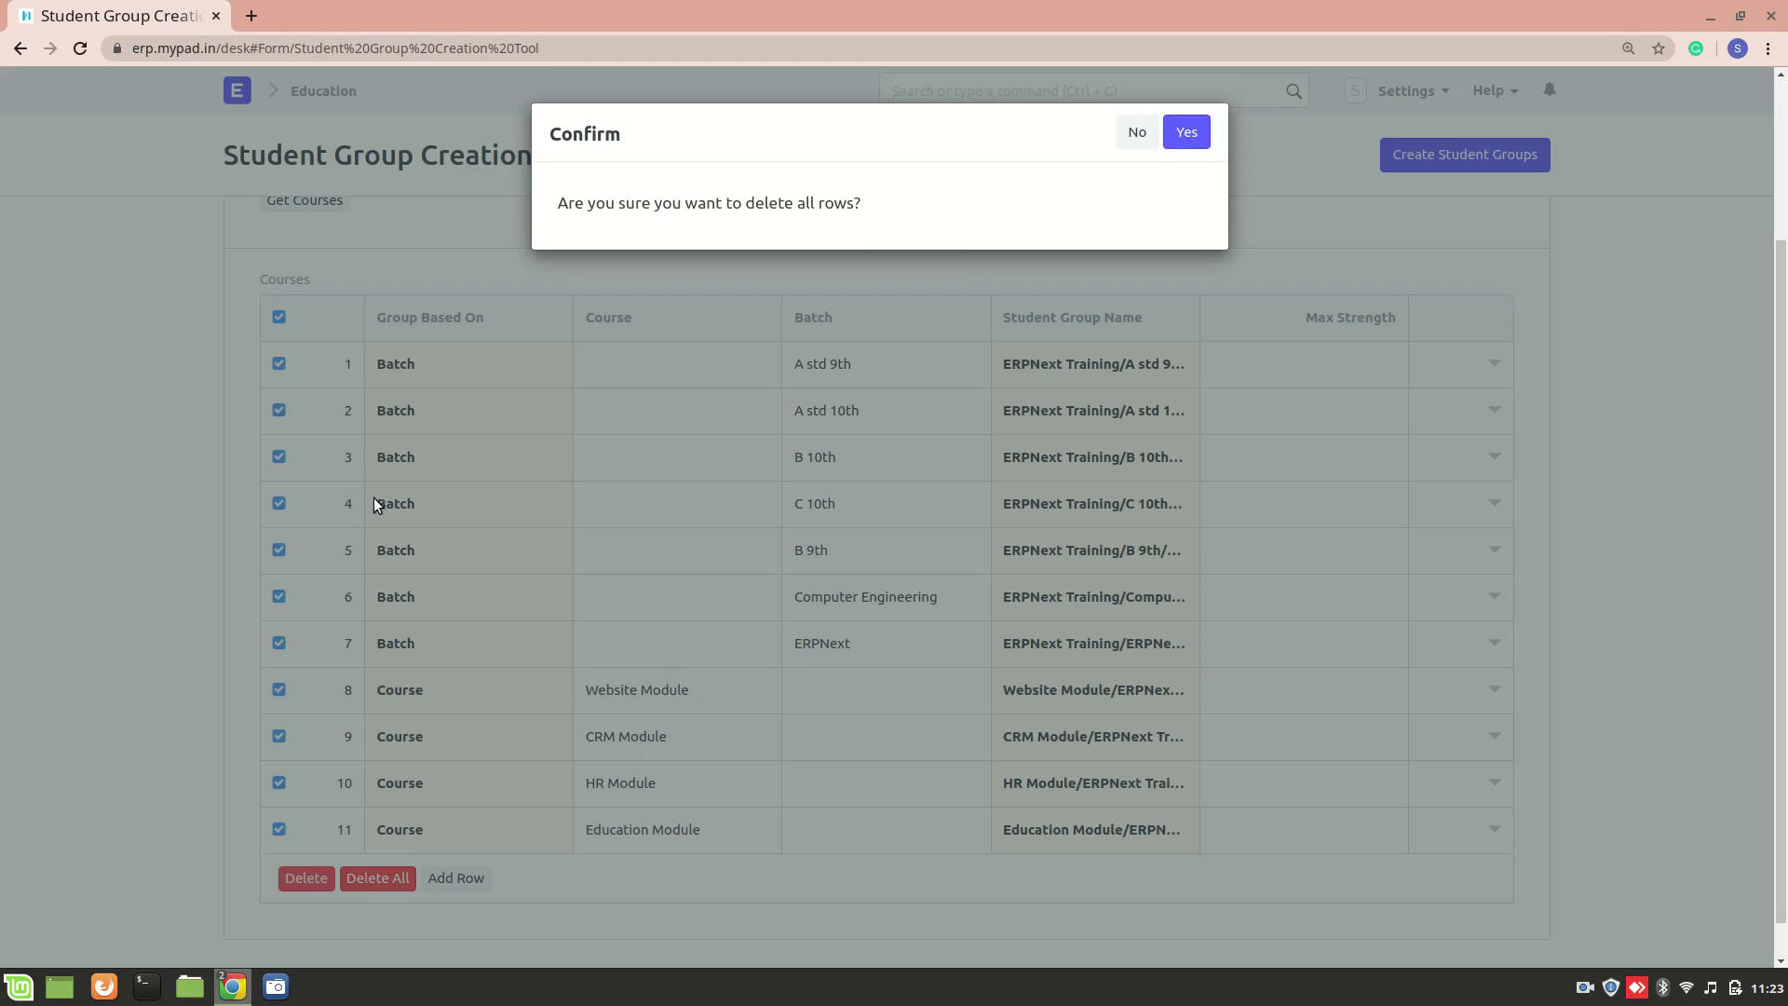
{"action": "left_click", "coordinate": [1203, 142]}
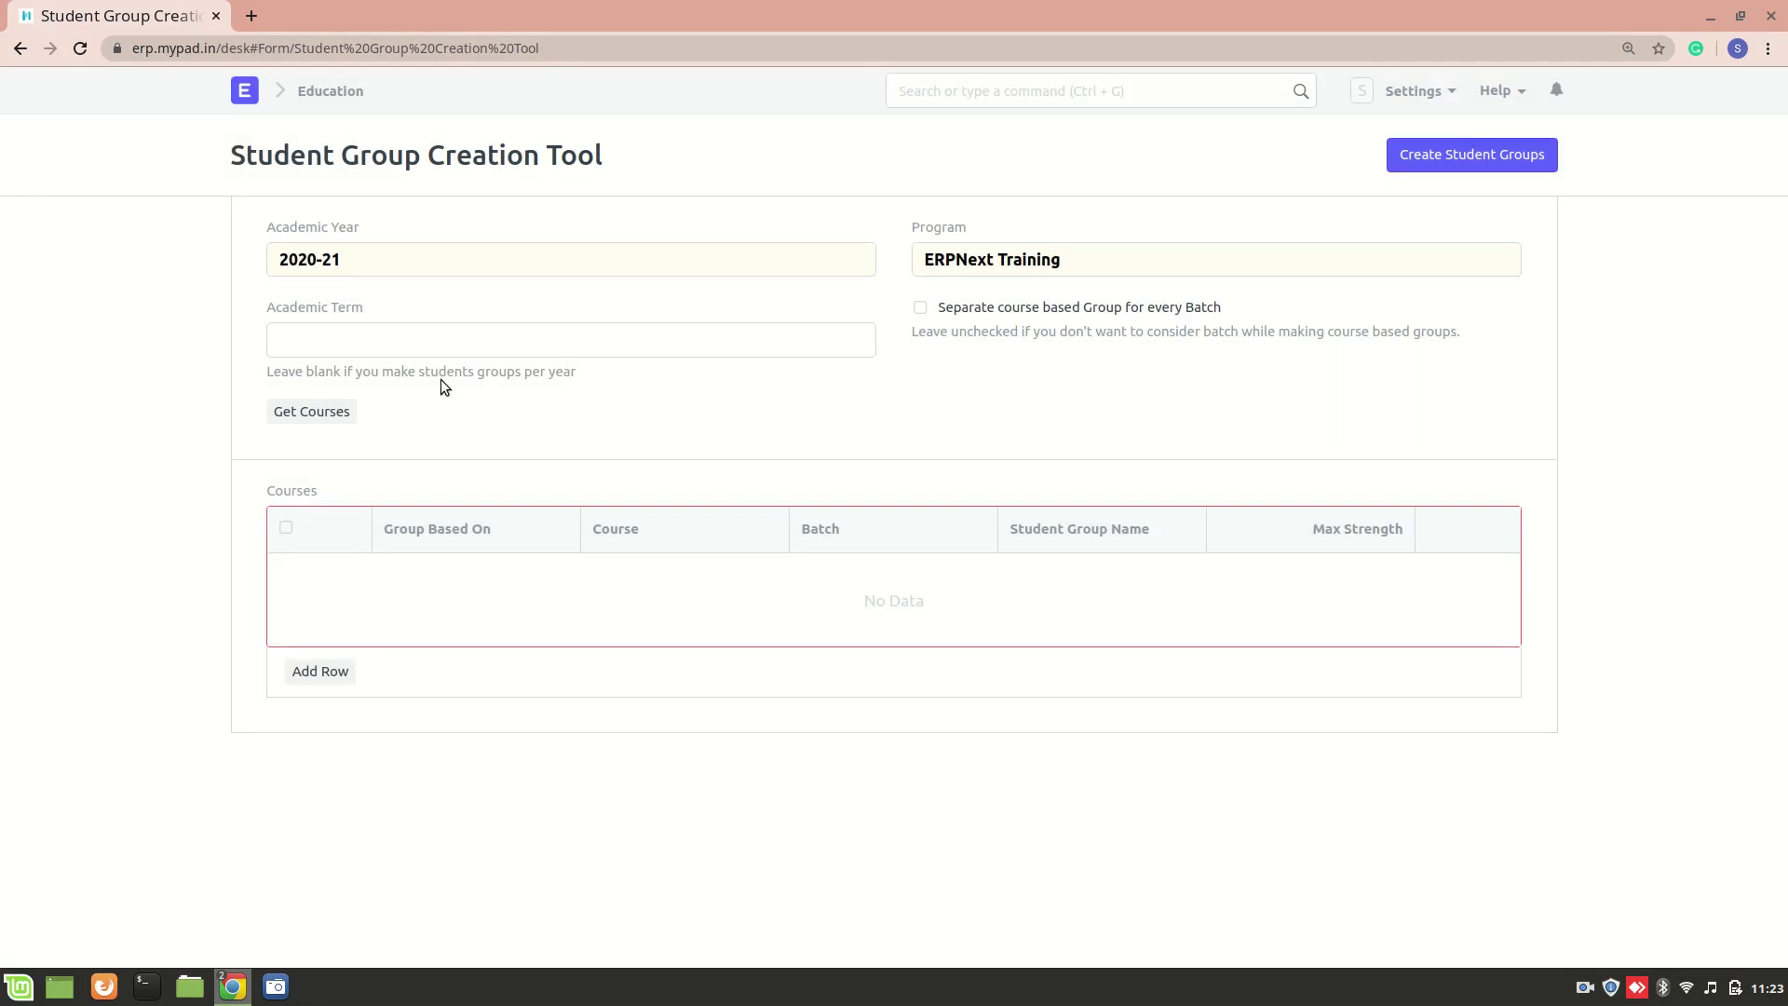
{"action": "left_click", "coordinate": [341, 675]}
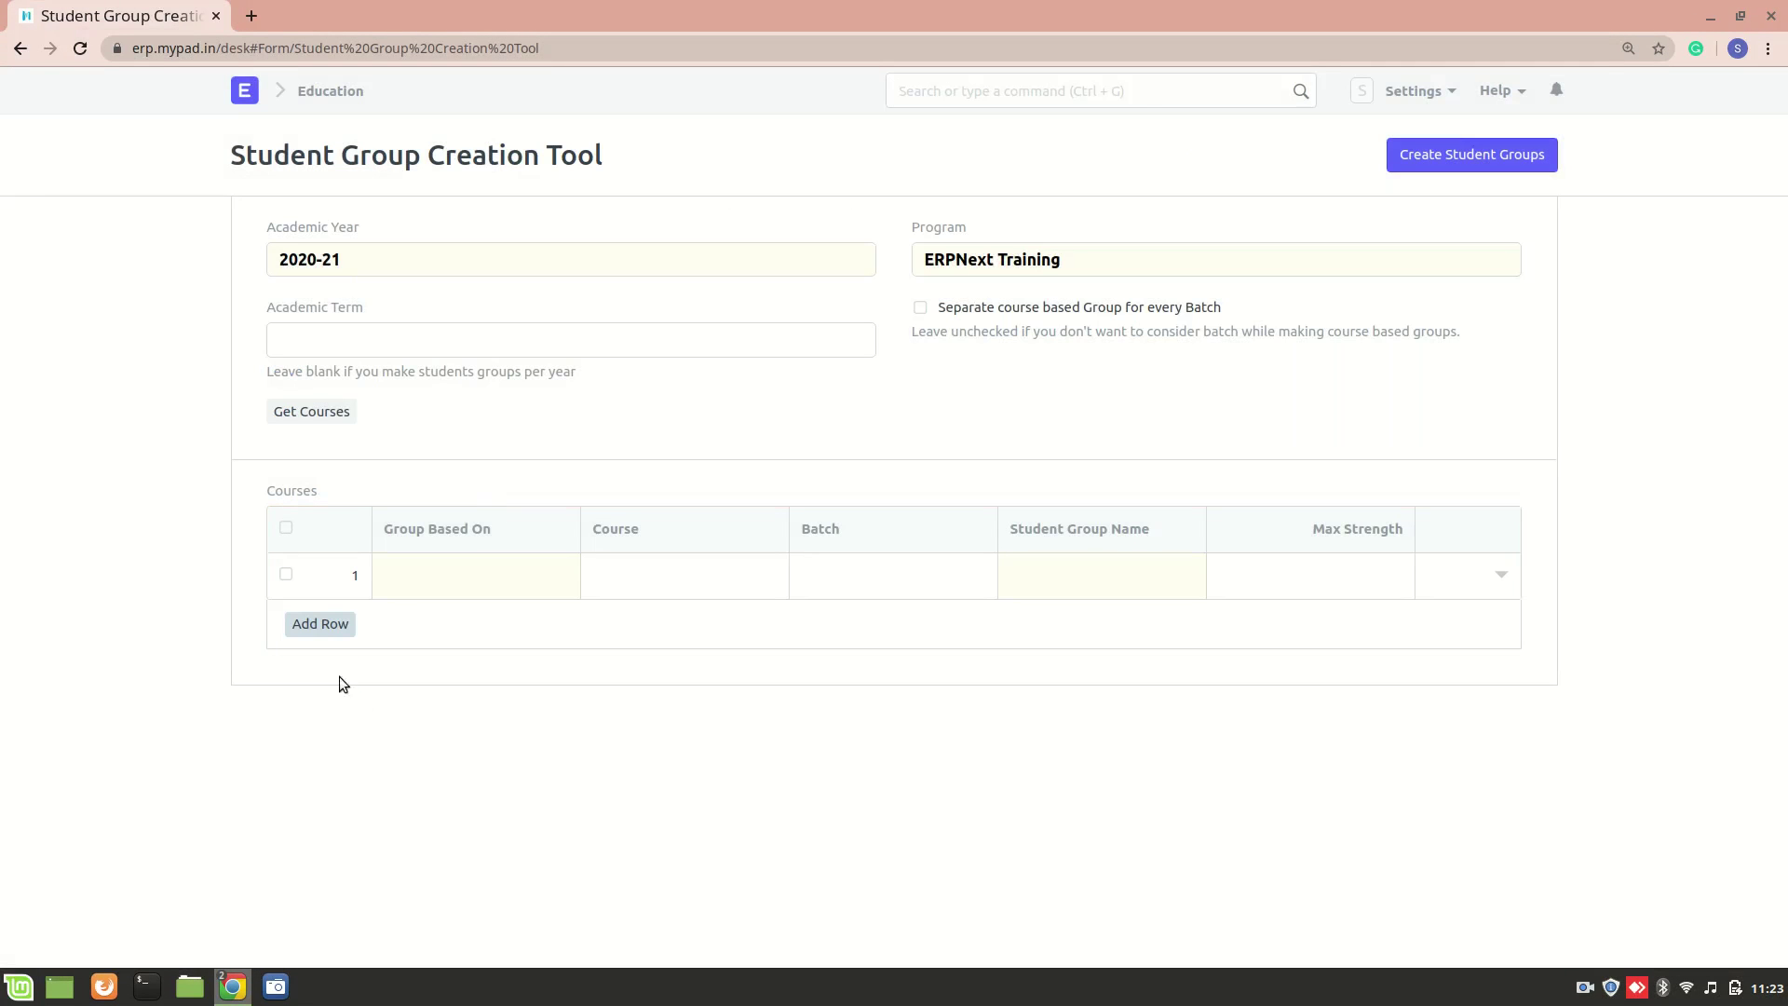
Step: Set row 1 to be based on Course, with course Website Module and batch ERPNext
{"action": "left_click", "coordinate": [495, 590]}
{"action": "left_click", "coordinate": [495, 590]}
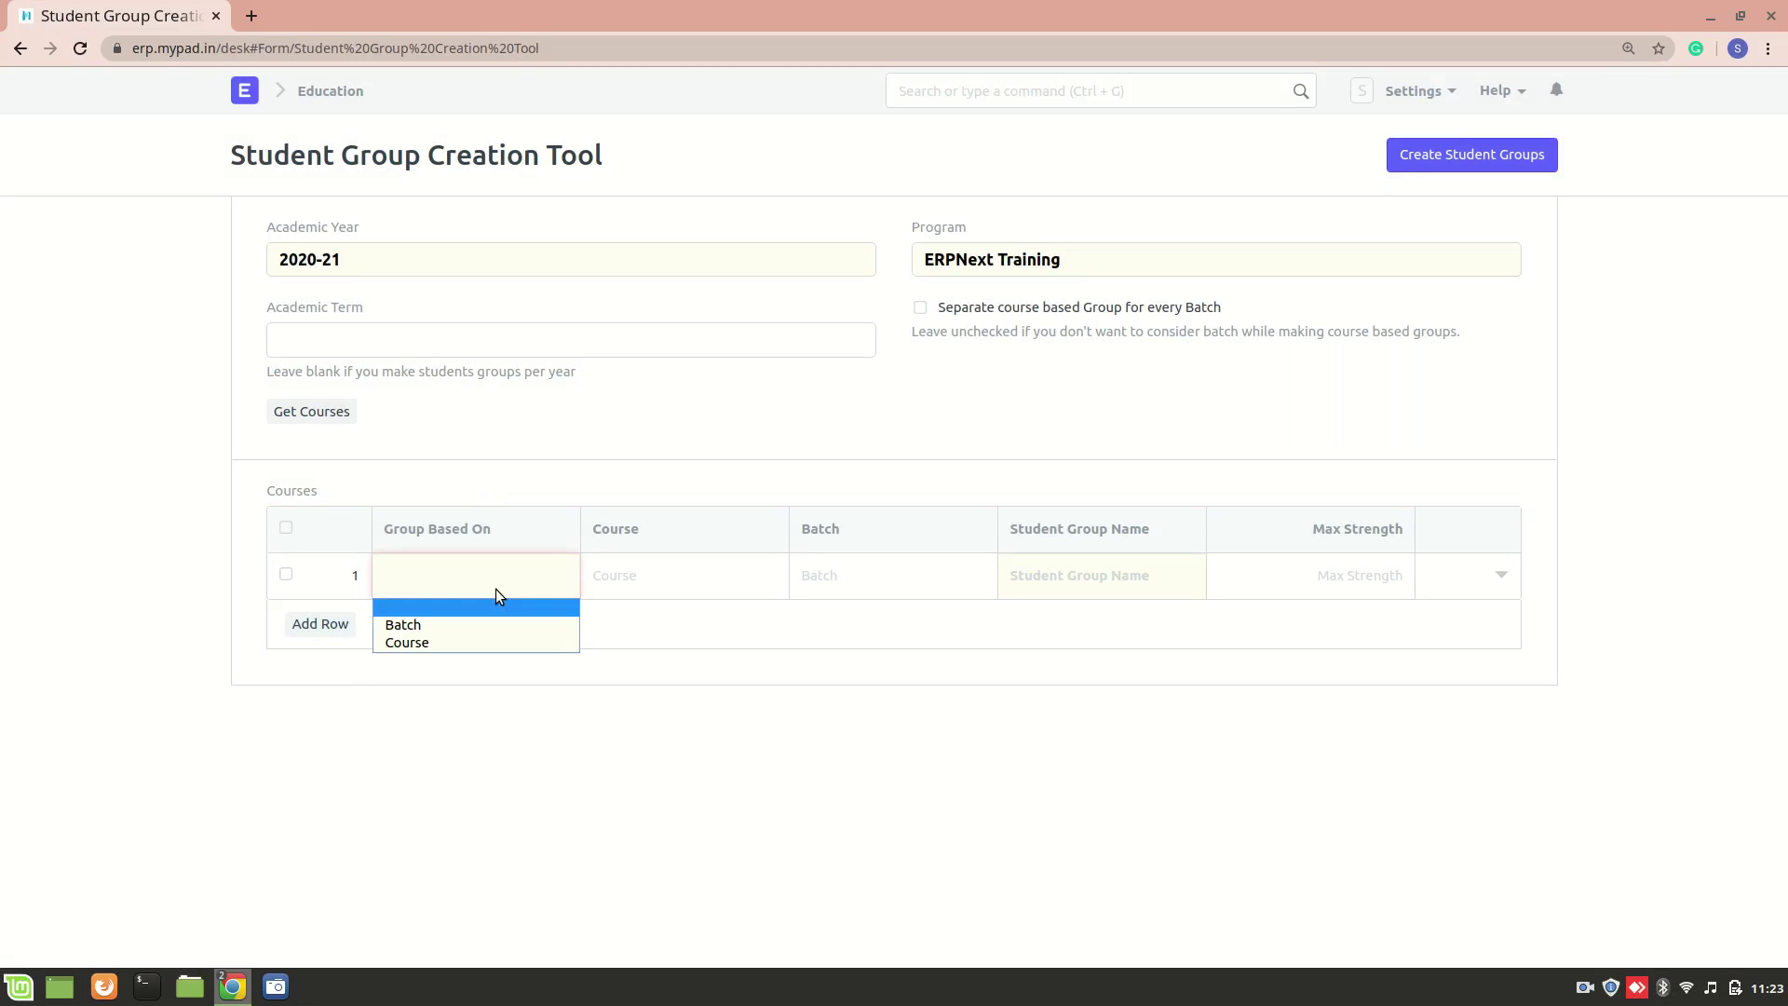
{"action": "left_click", "coordinate": [494, 641]}
{"action": "left_click", "coordinate": [649, 595]}
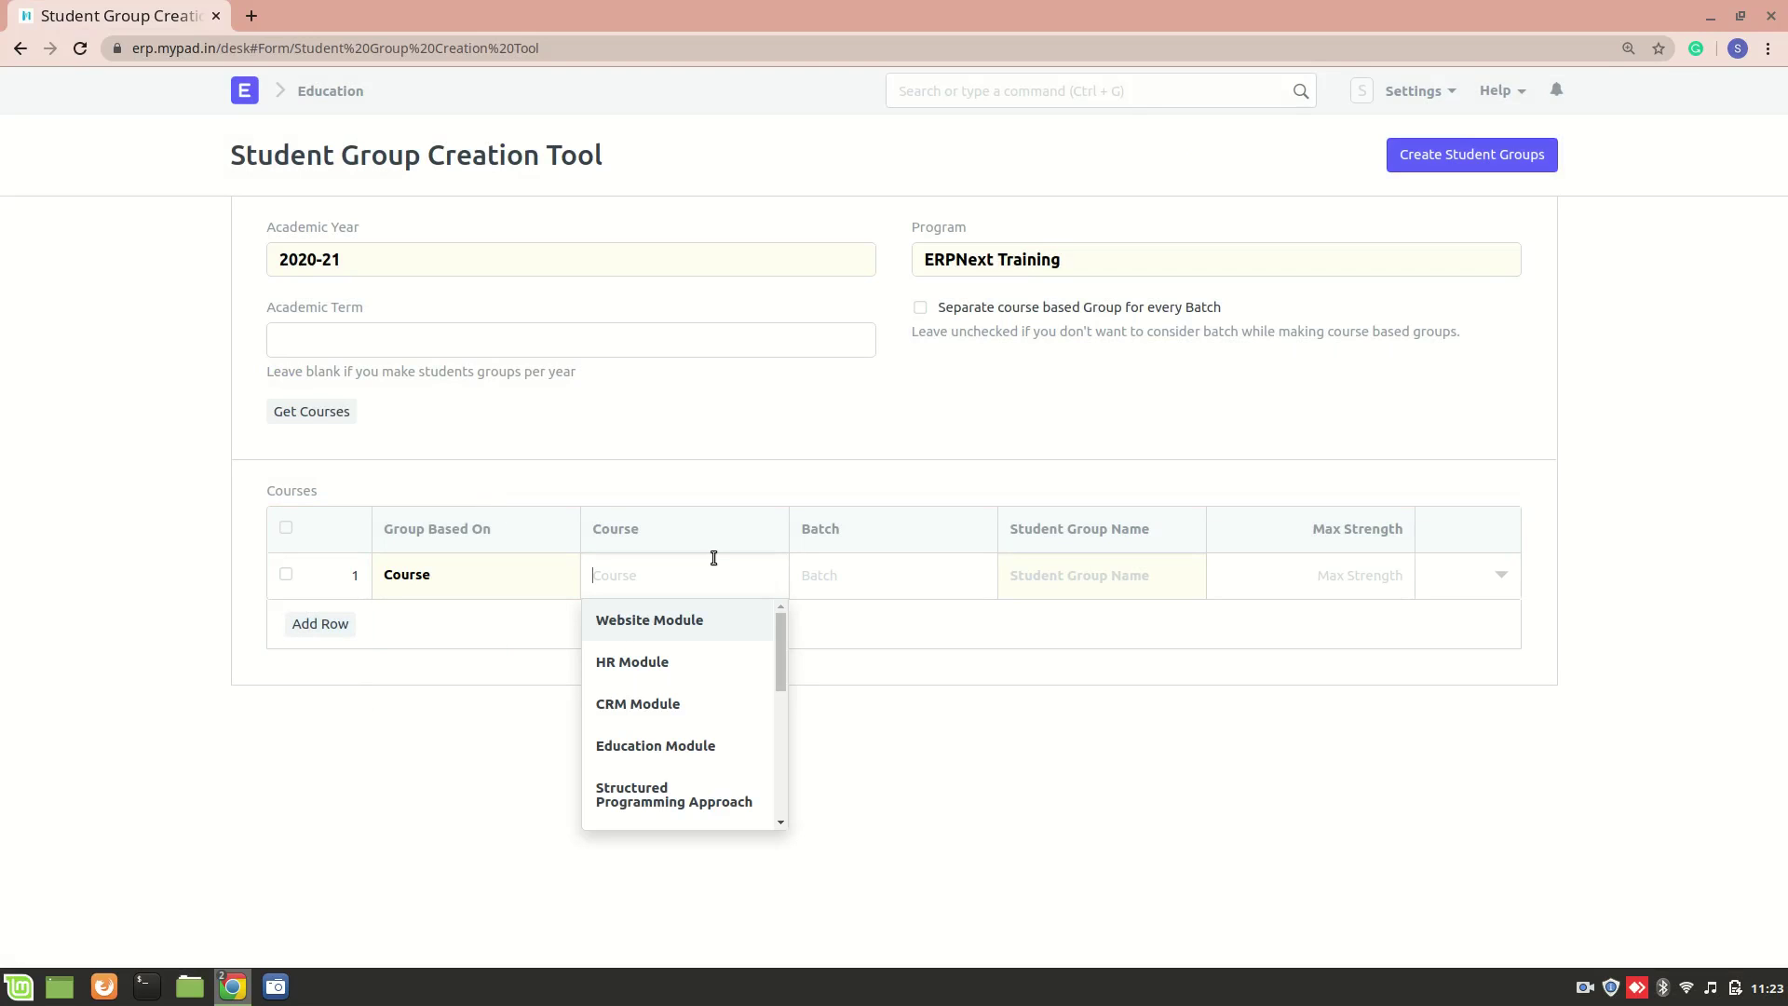
{"action": "left_click", "coordinate": [702, 622]}
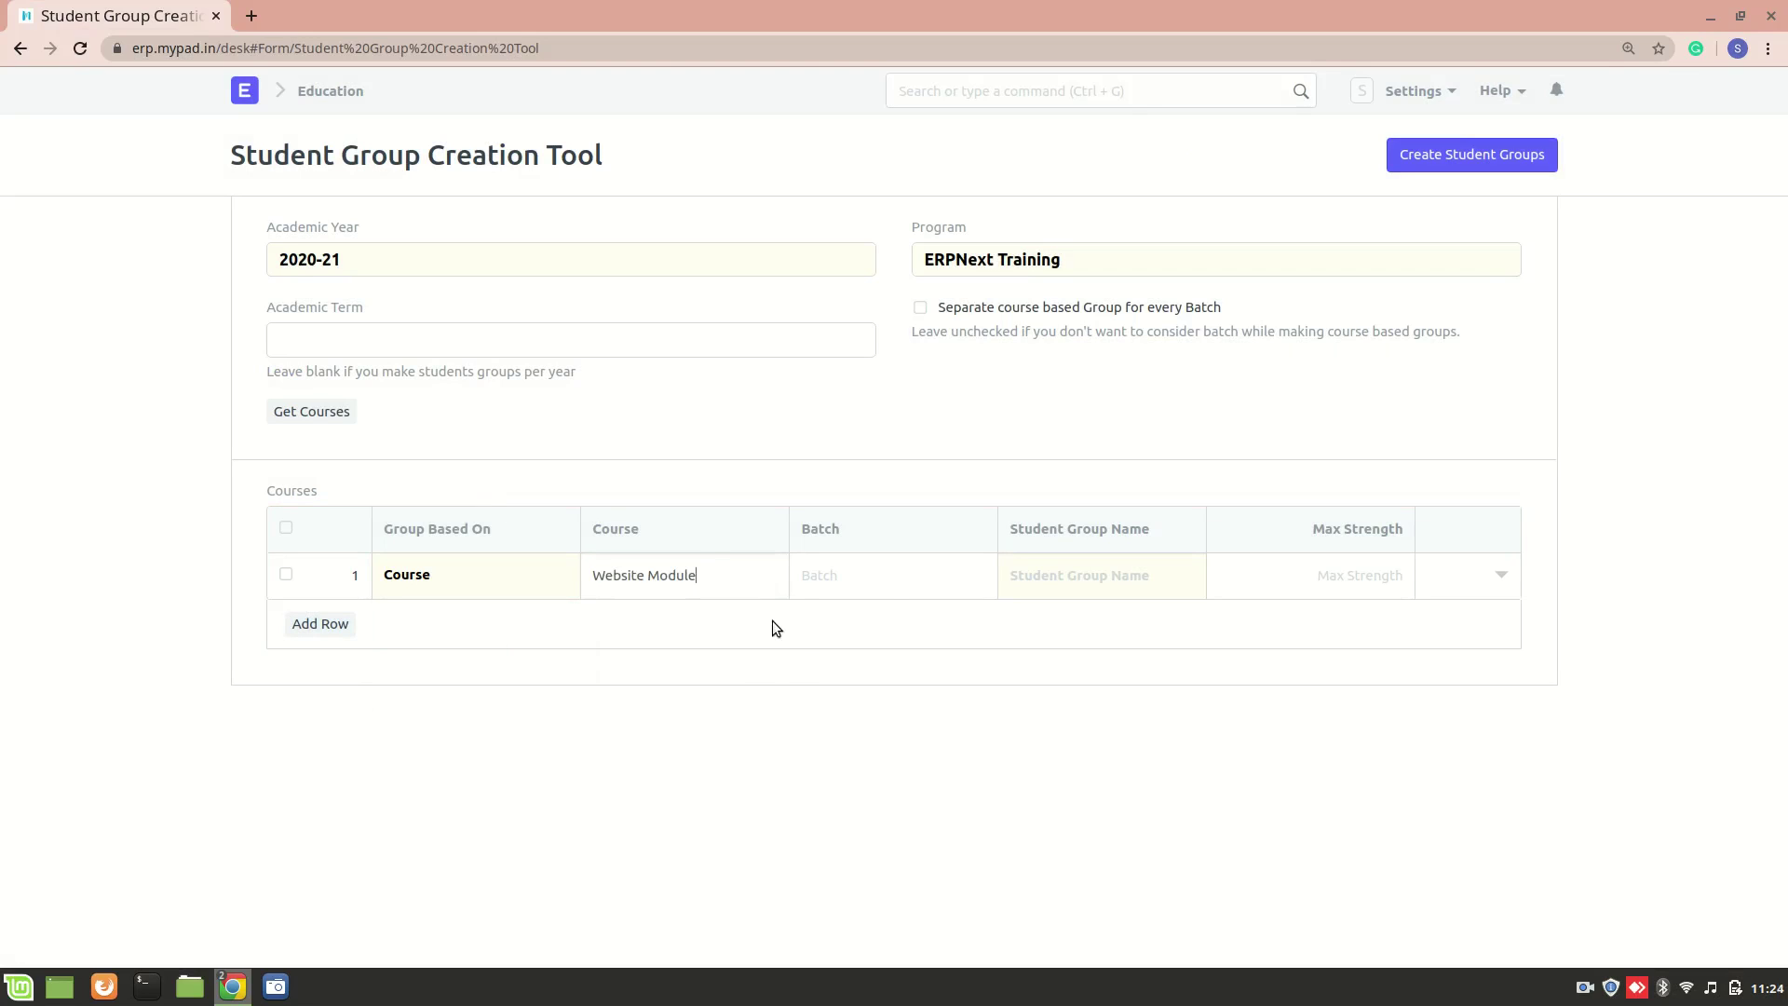
{"action": "left_click", "coordinate": [889, 593]}
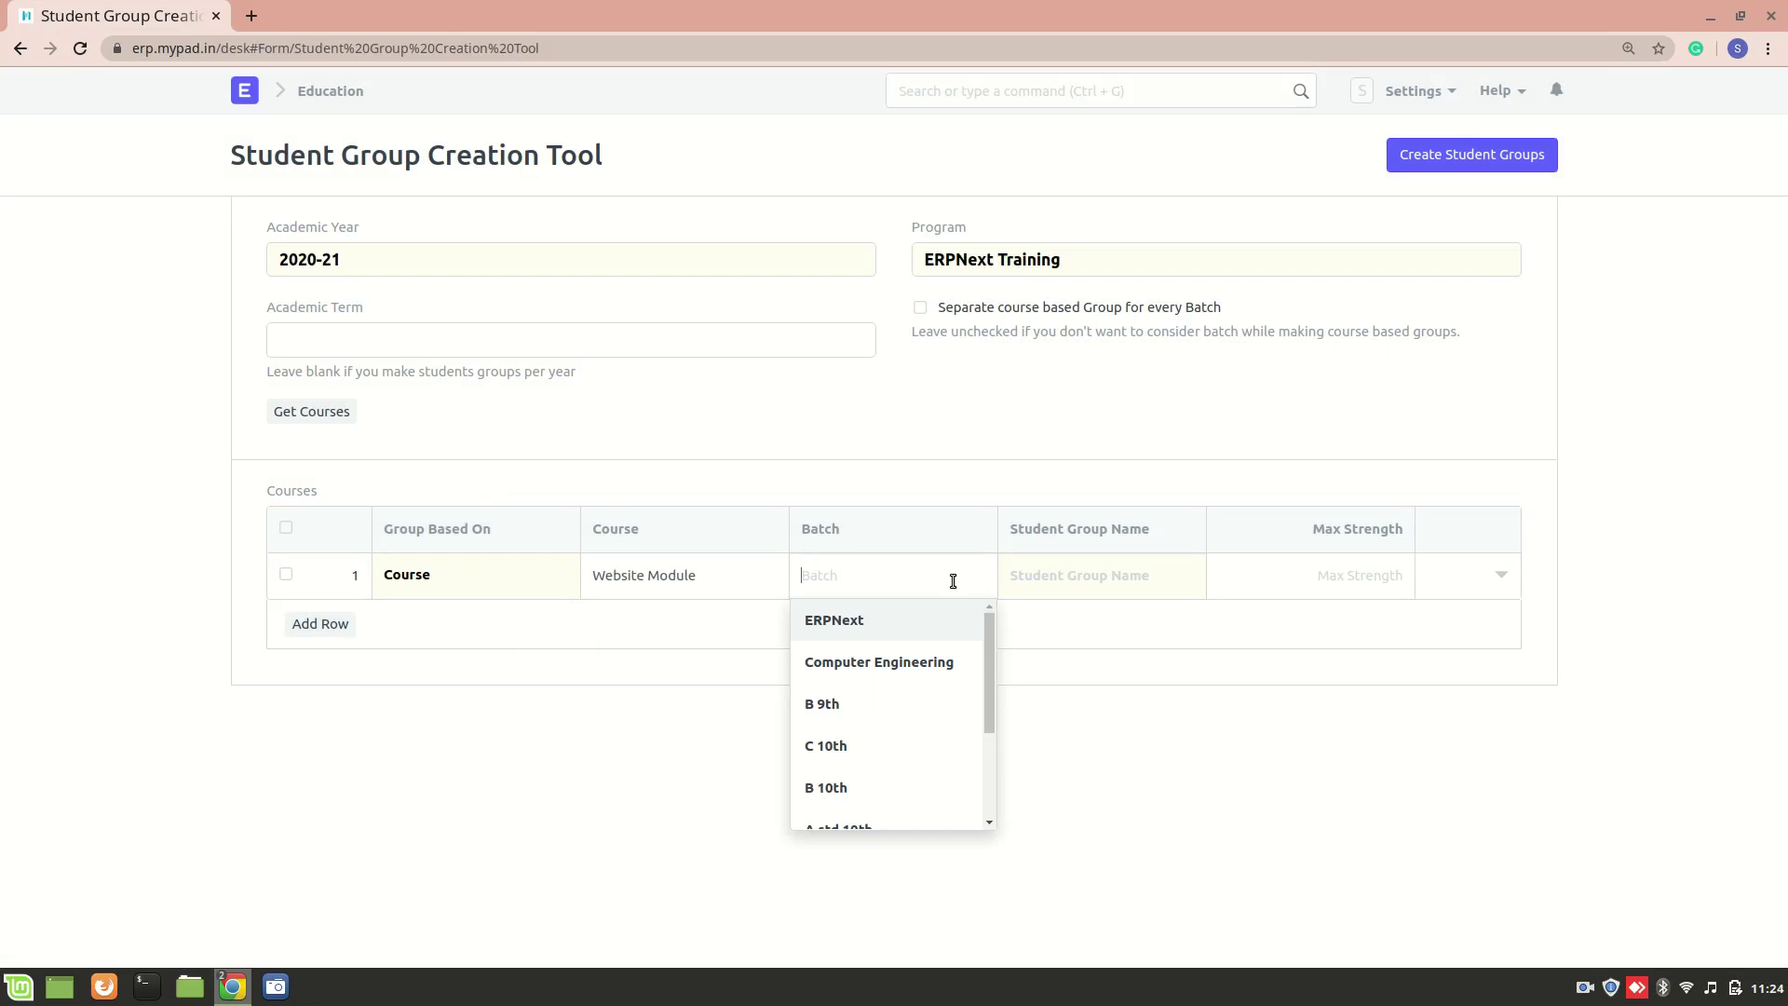
{"action": "left_click", "coordinate": [957, 619]}
Step: Name the group 'Batch A' with max strength 10 and create it
{"action": "left_click", "coordinate": [1067, 573]}
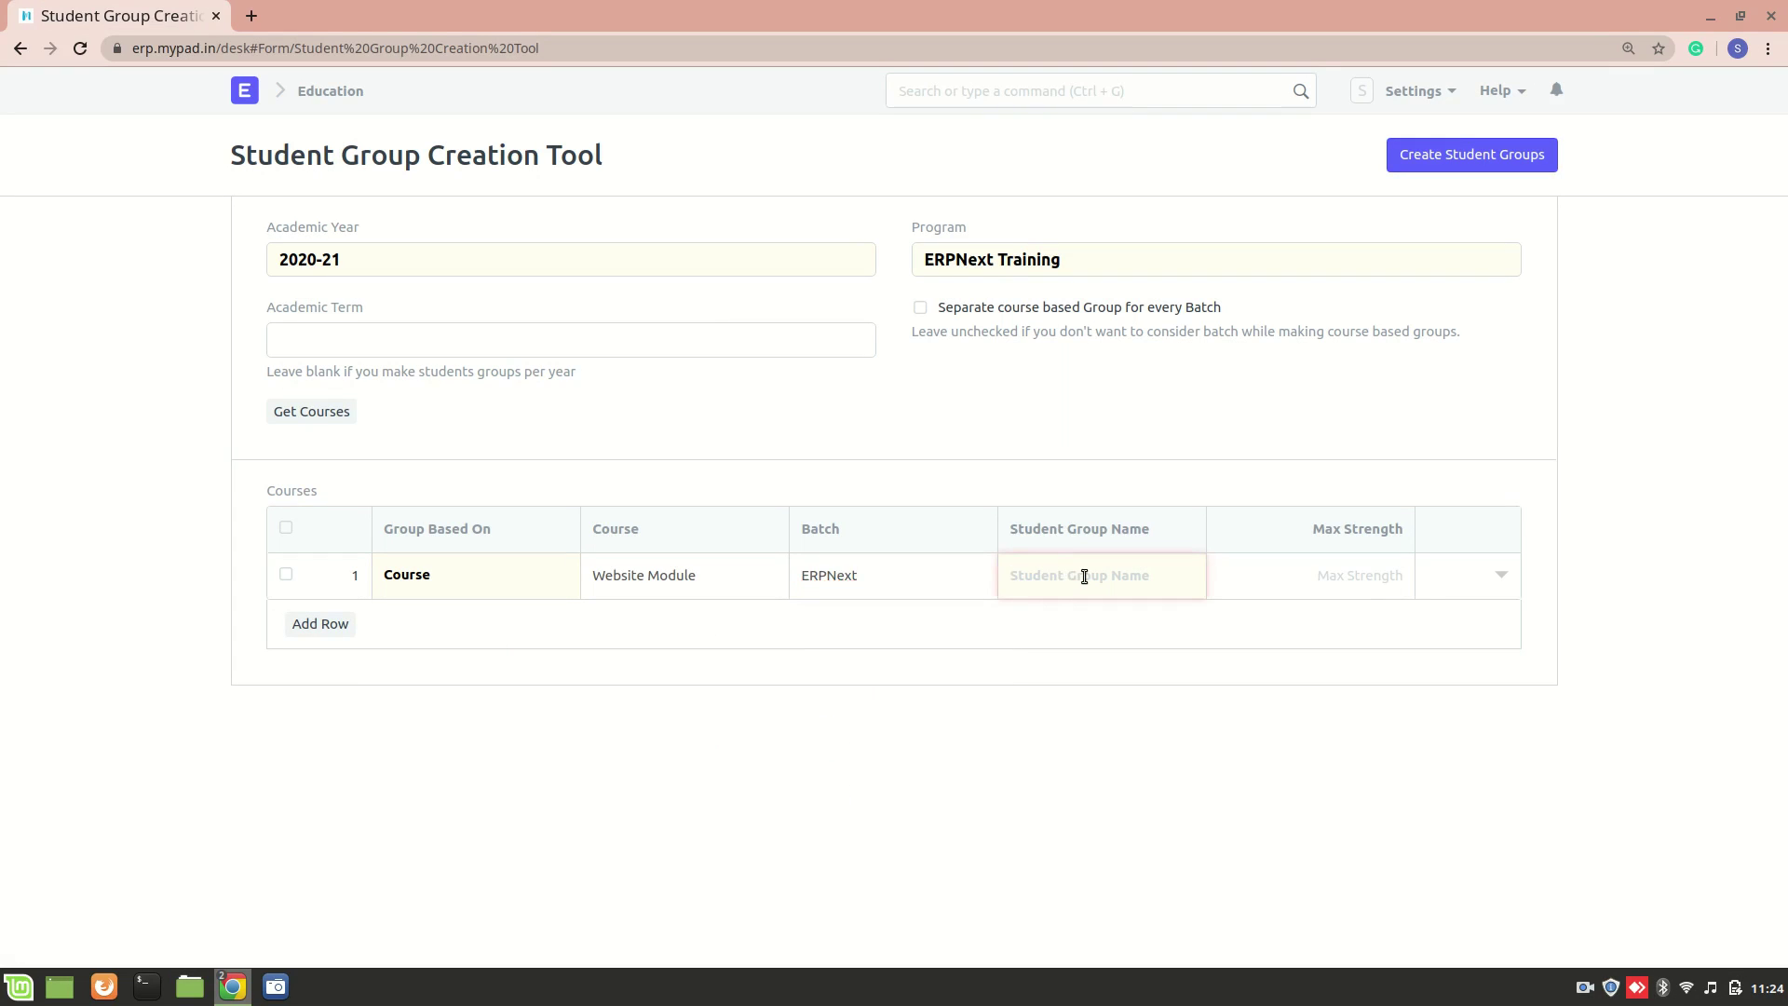
{"action": "type", "text": "Batch A"}
{"action": "left_click", "coordinate": [1297, 566]}
{"action": "type", "text": "10"}
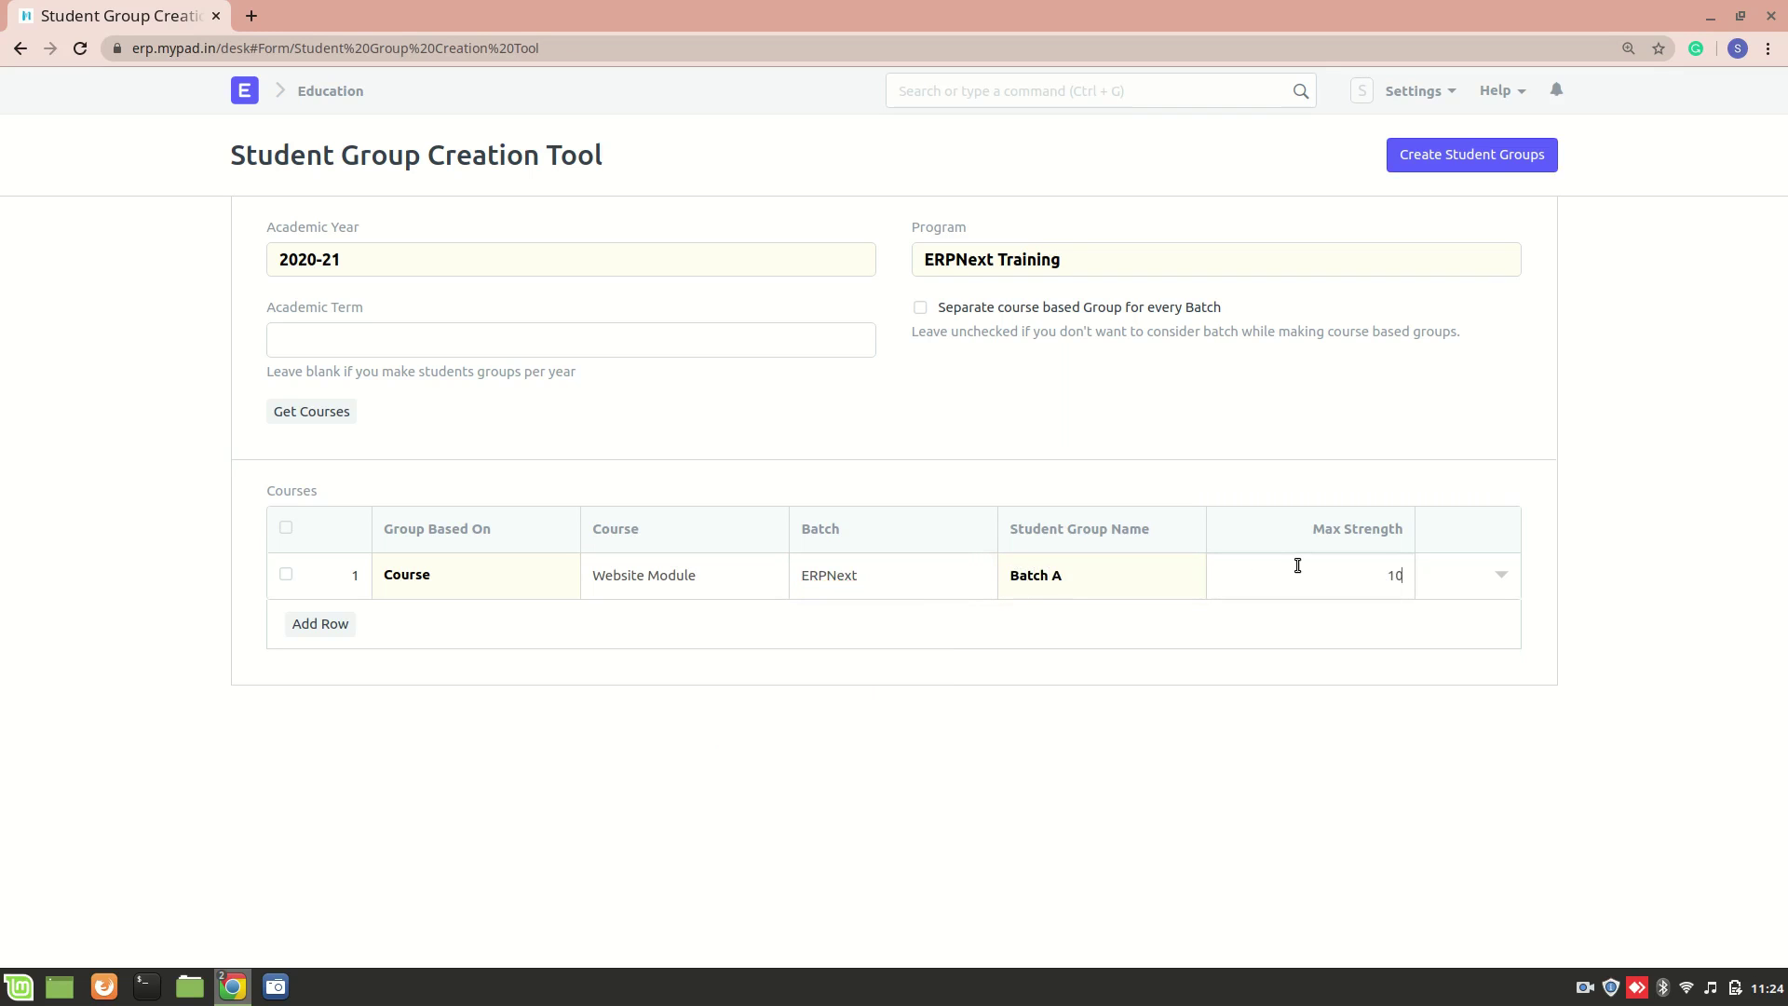
{"action": "left_click", "coordinate": [1495, 168]}
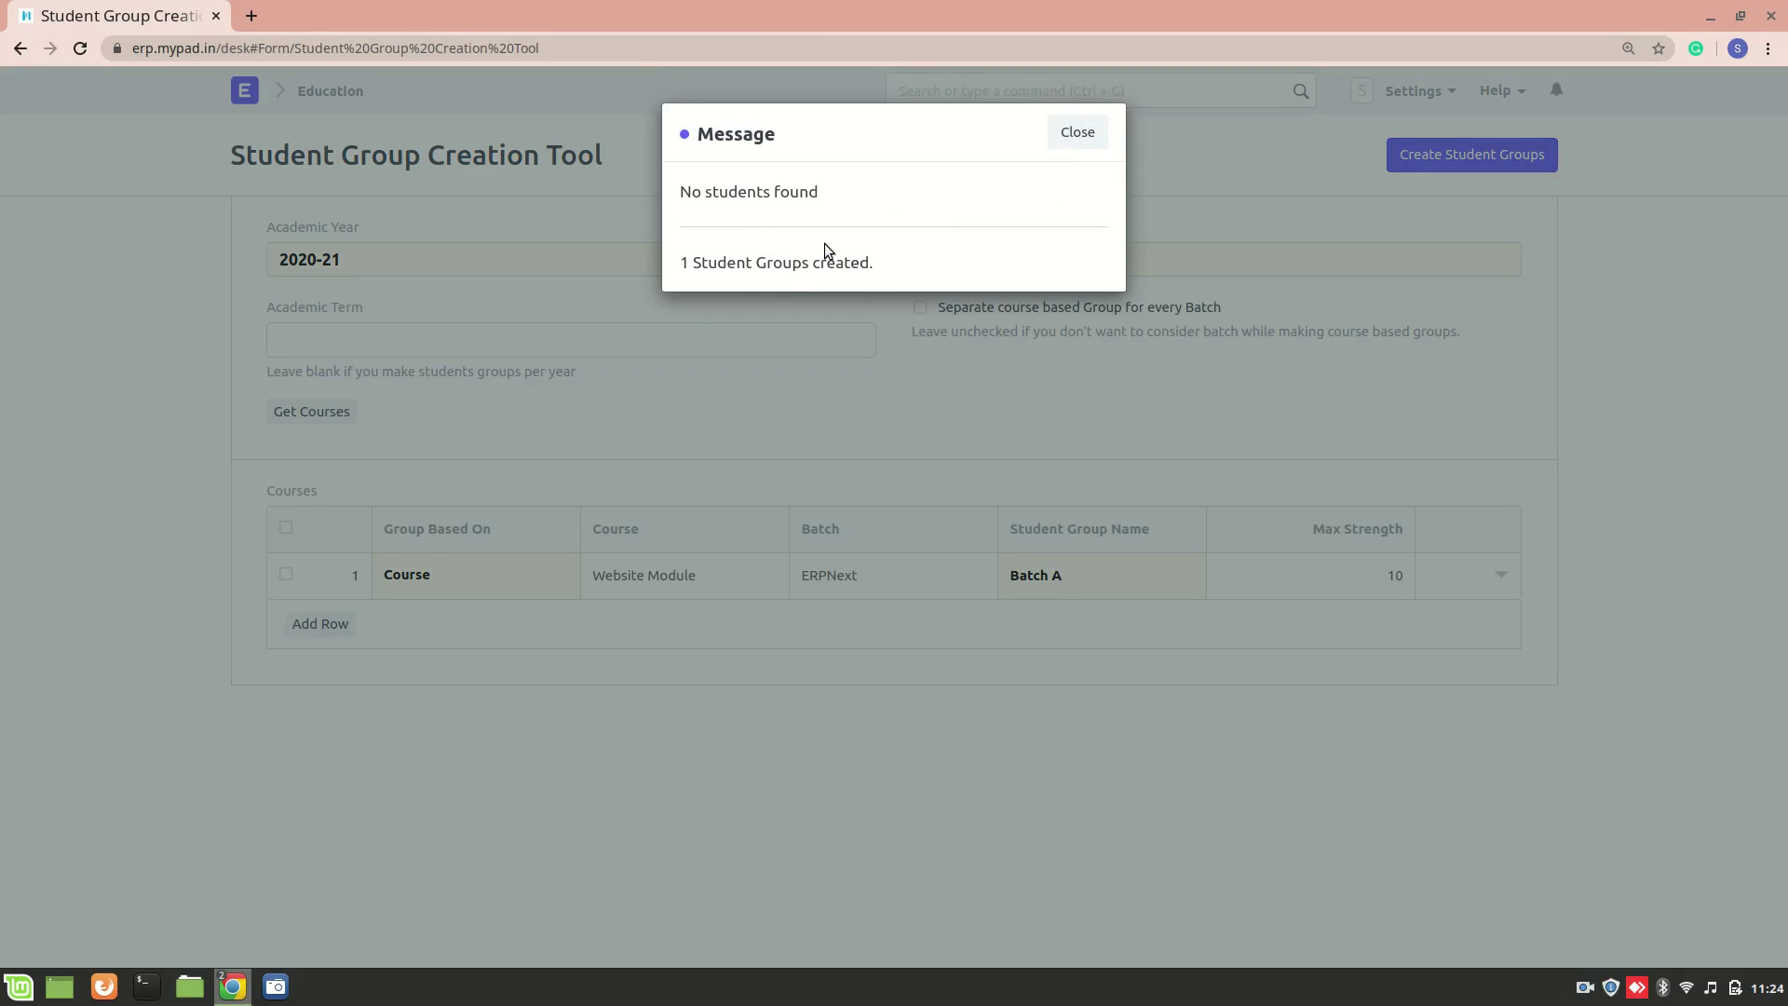
{"action": "left_click", "coordinate": [1086, 139]}
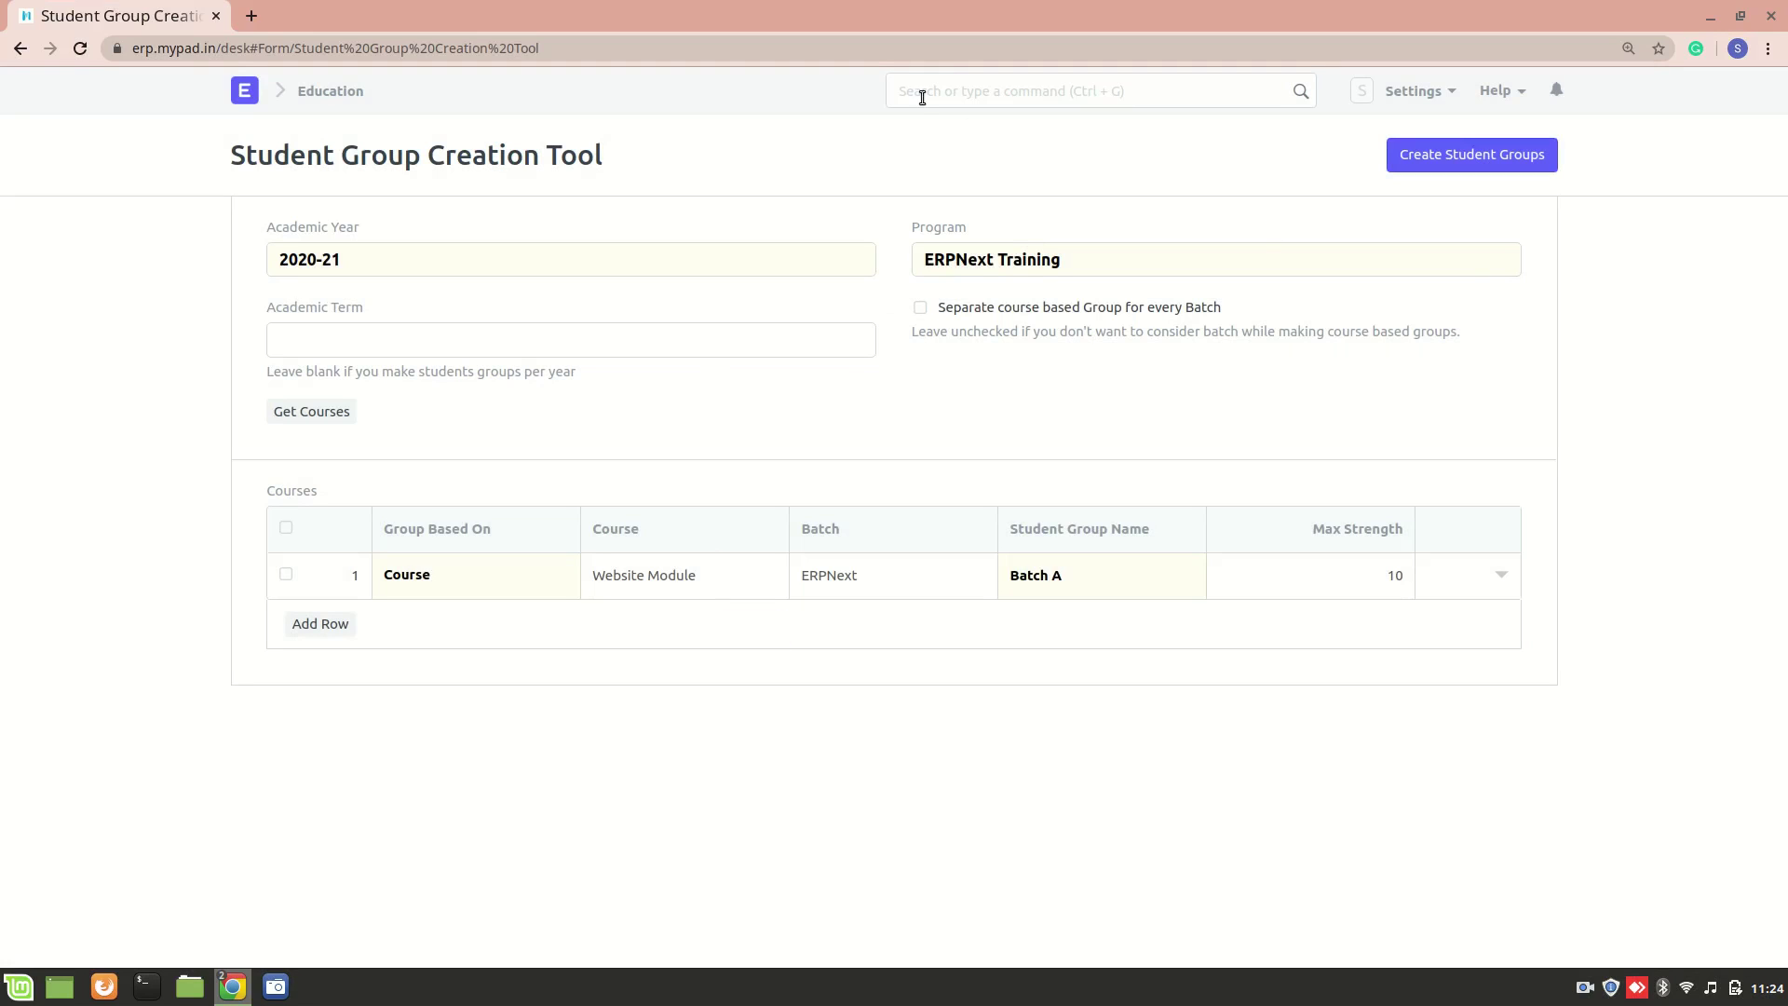
Step: Open the Program Enrollment Tool and set Get Students From to Student Applicant
{"action": "left_click", "coordinate": [19, 53]}
{"action": "scroll", "coordinate": [601, 751], "scroll_direction": "down", "scroll_amount": 10}
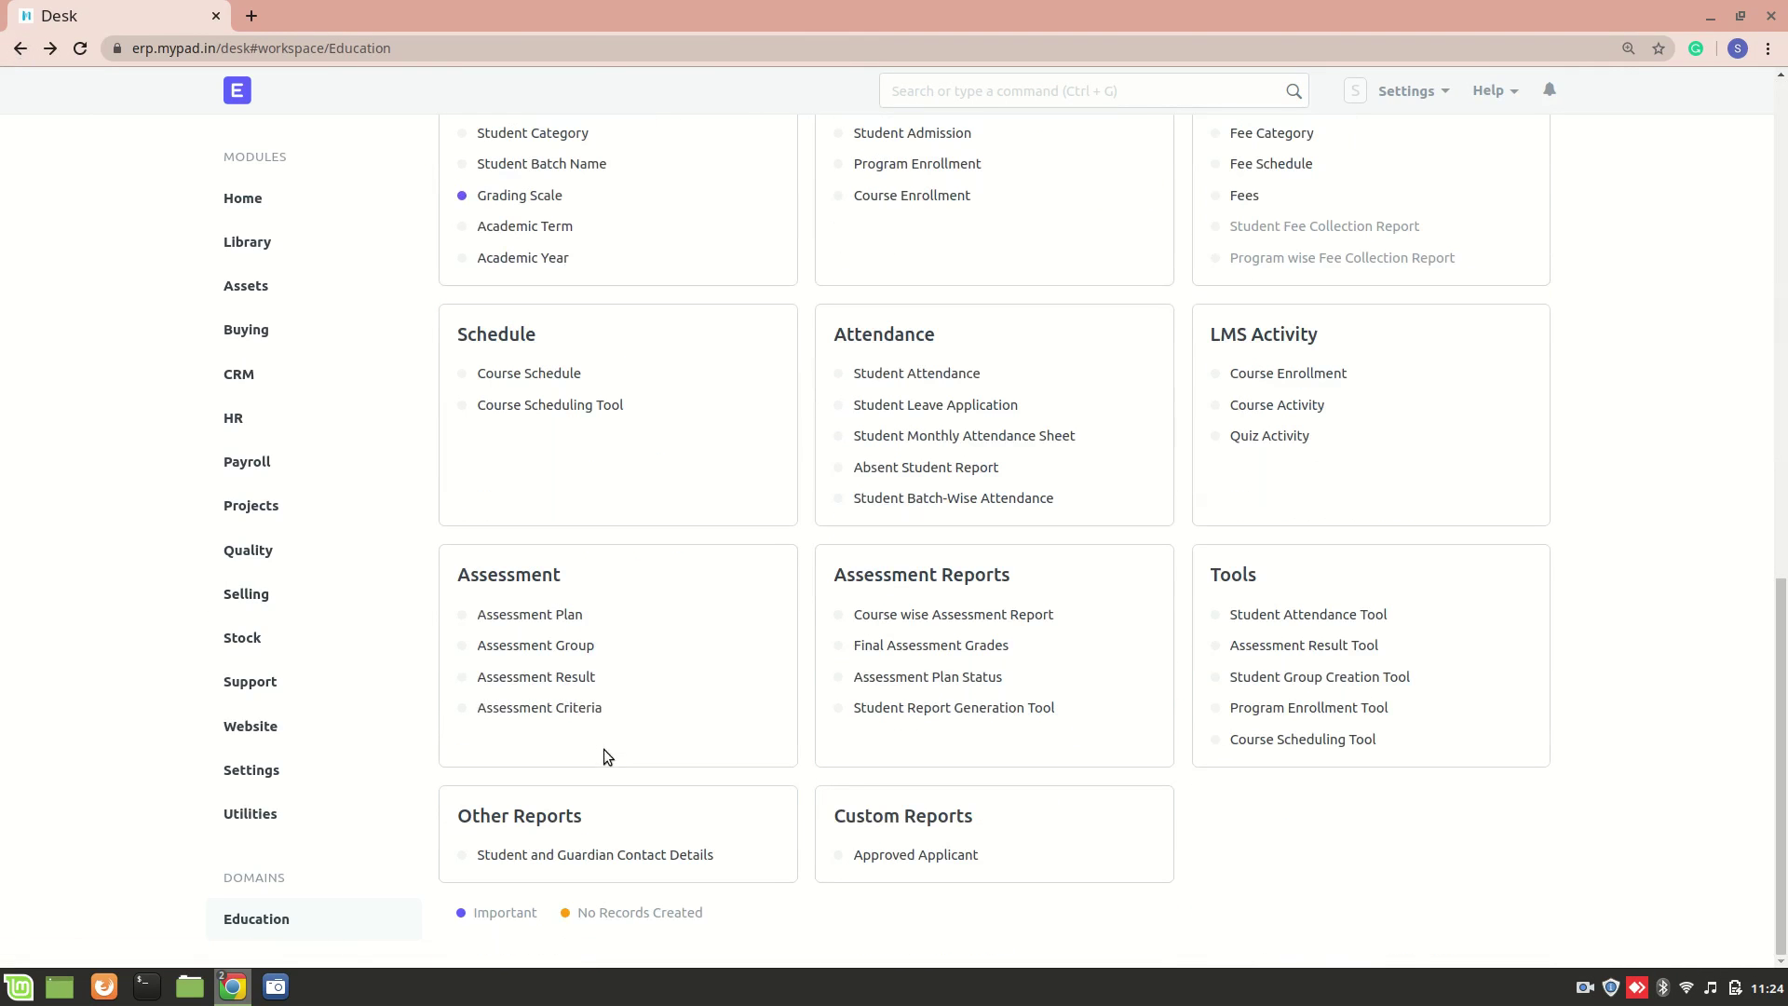
{"action": "left_click", "coordinate": [1324, 713]}
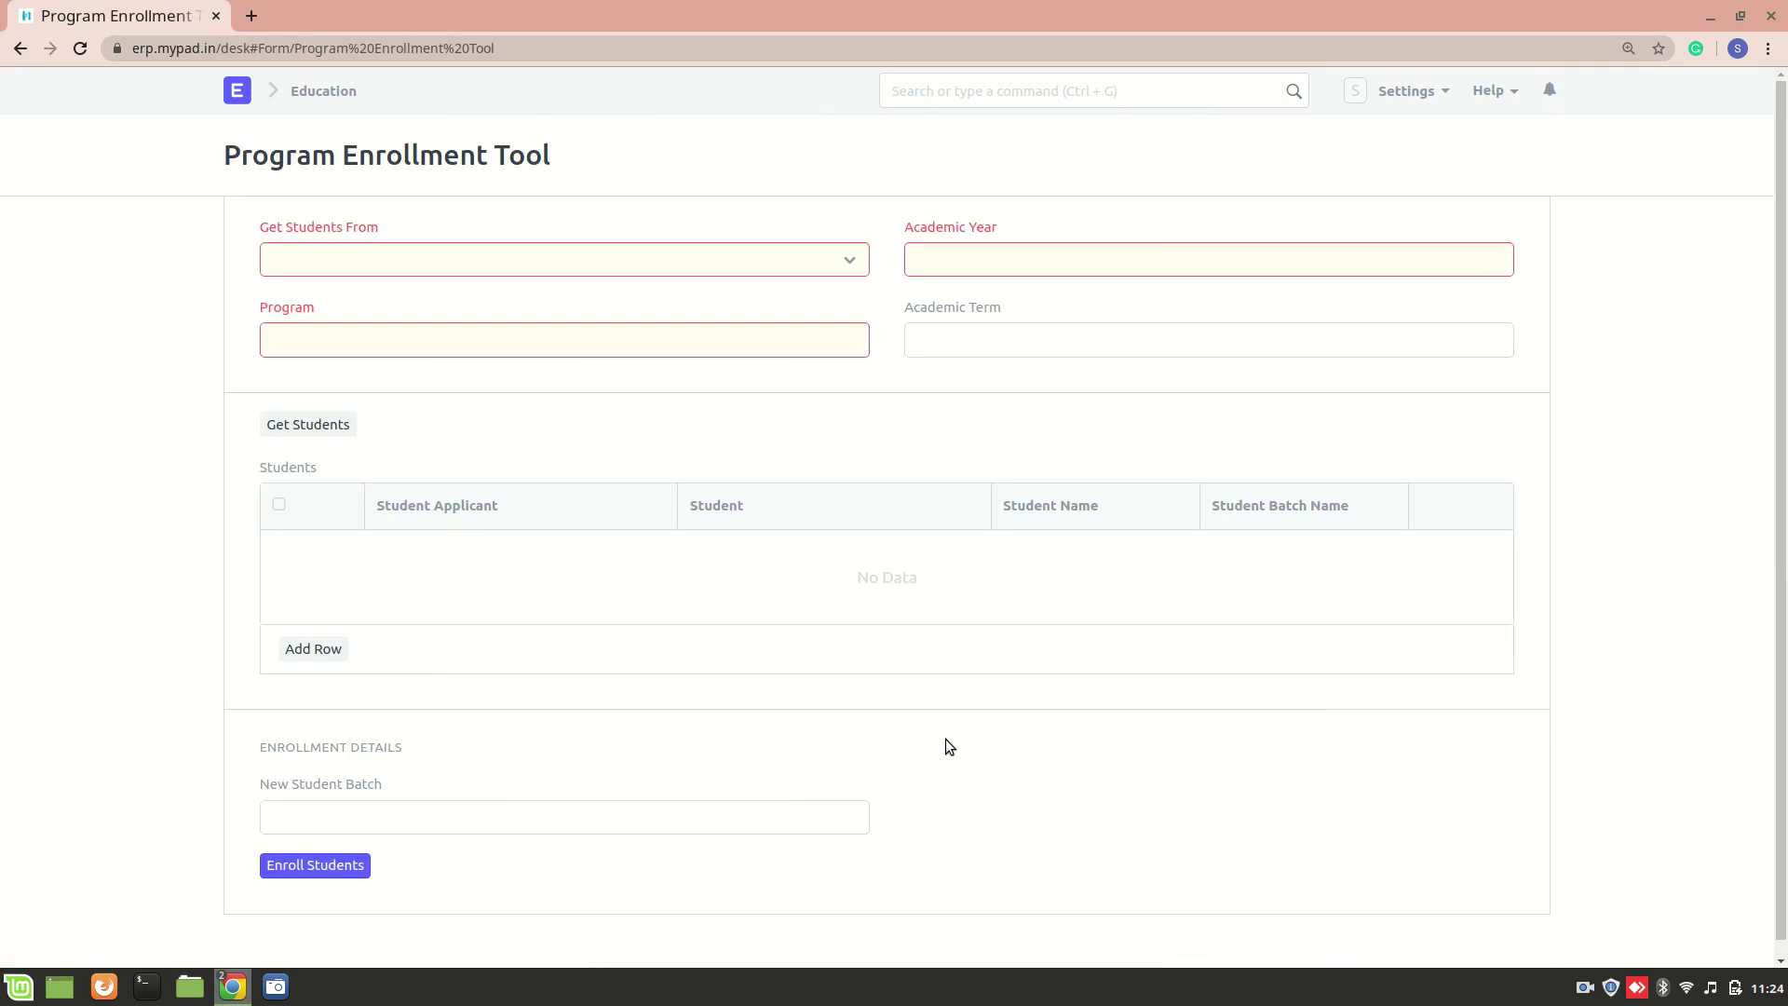
{"action": "left_click", "coordinate": [437, 264]}
{"action": "left_click", "coordinate": [596, 204]}
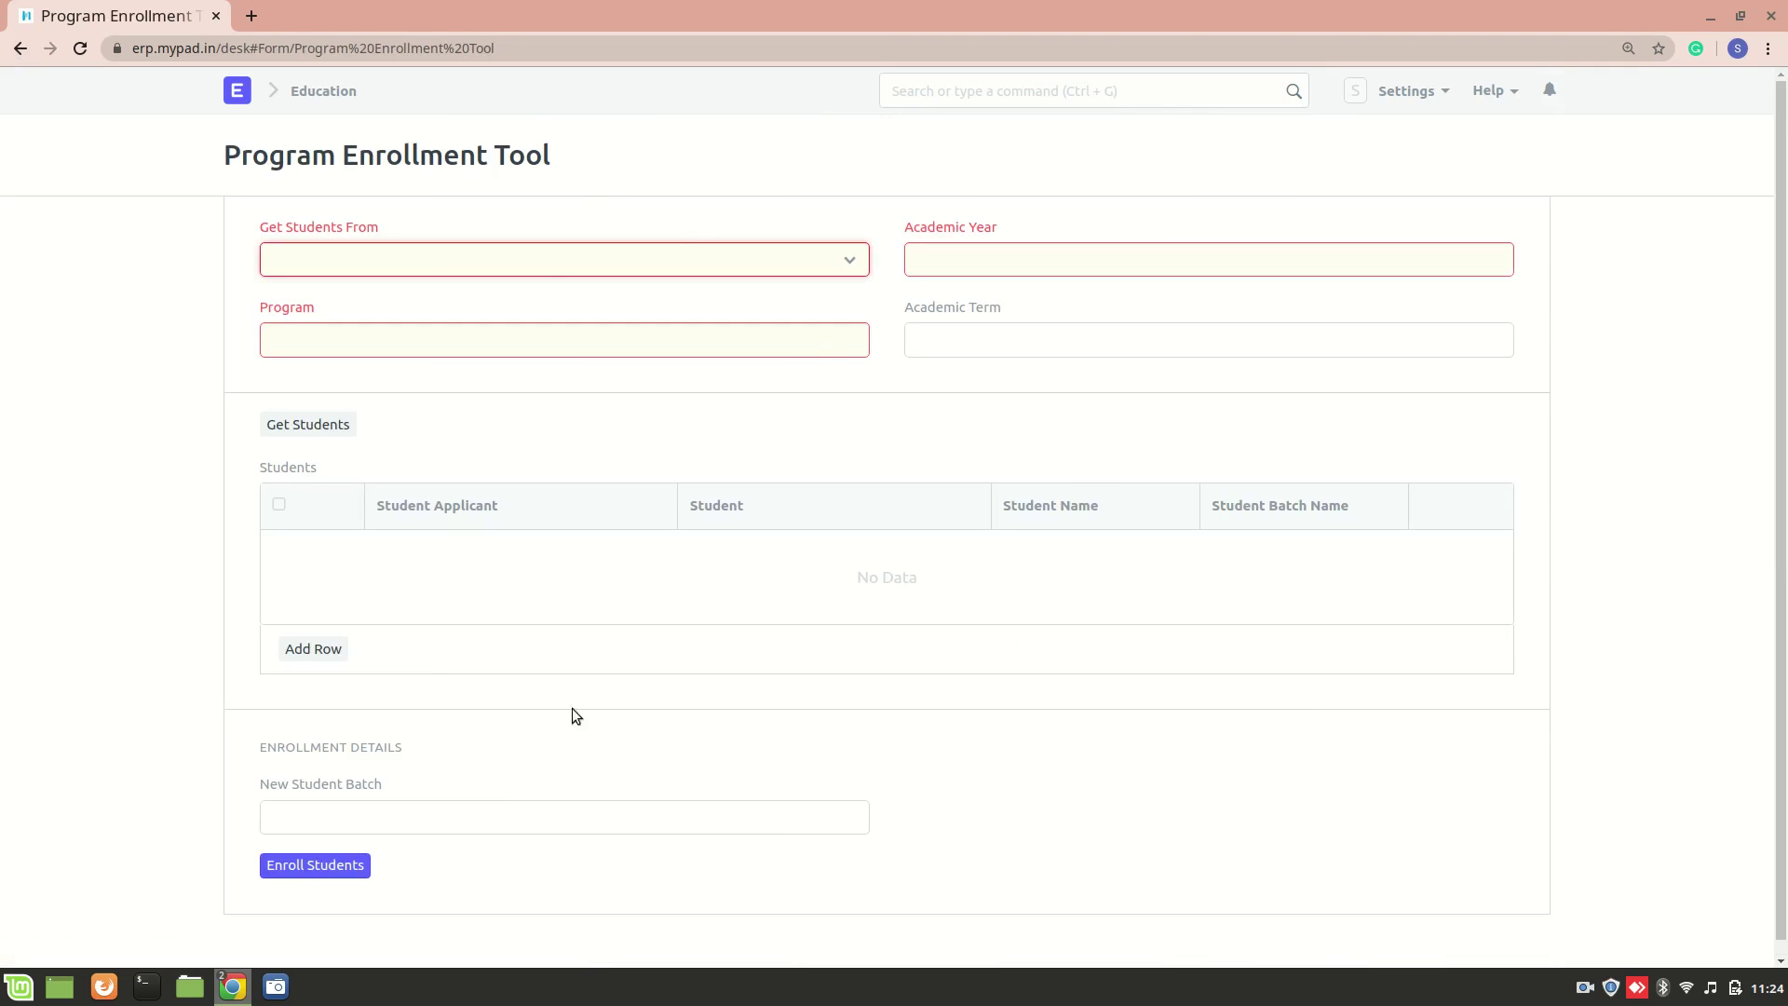
{"action": "left_click", "coordinate": [545, 271]}
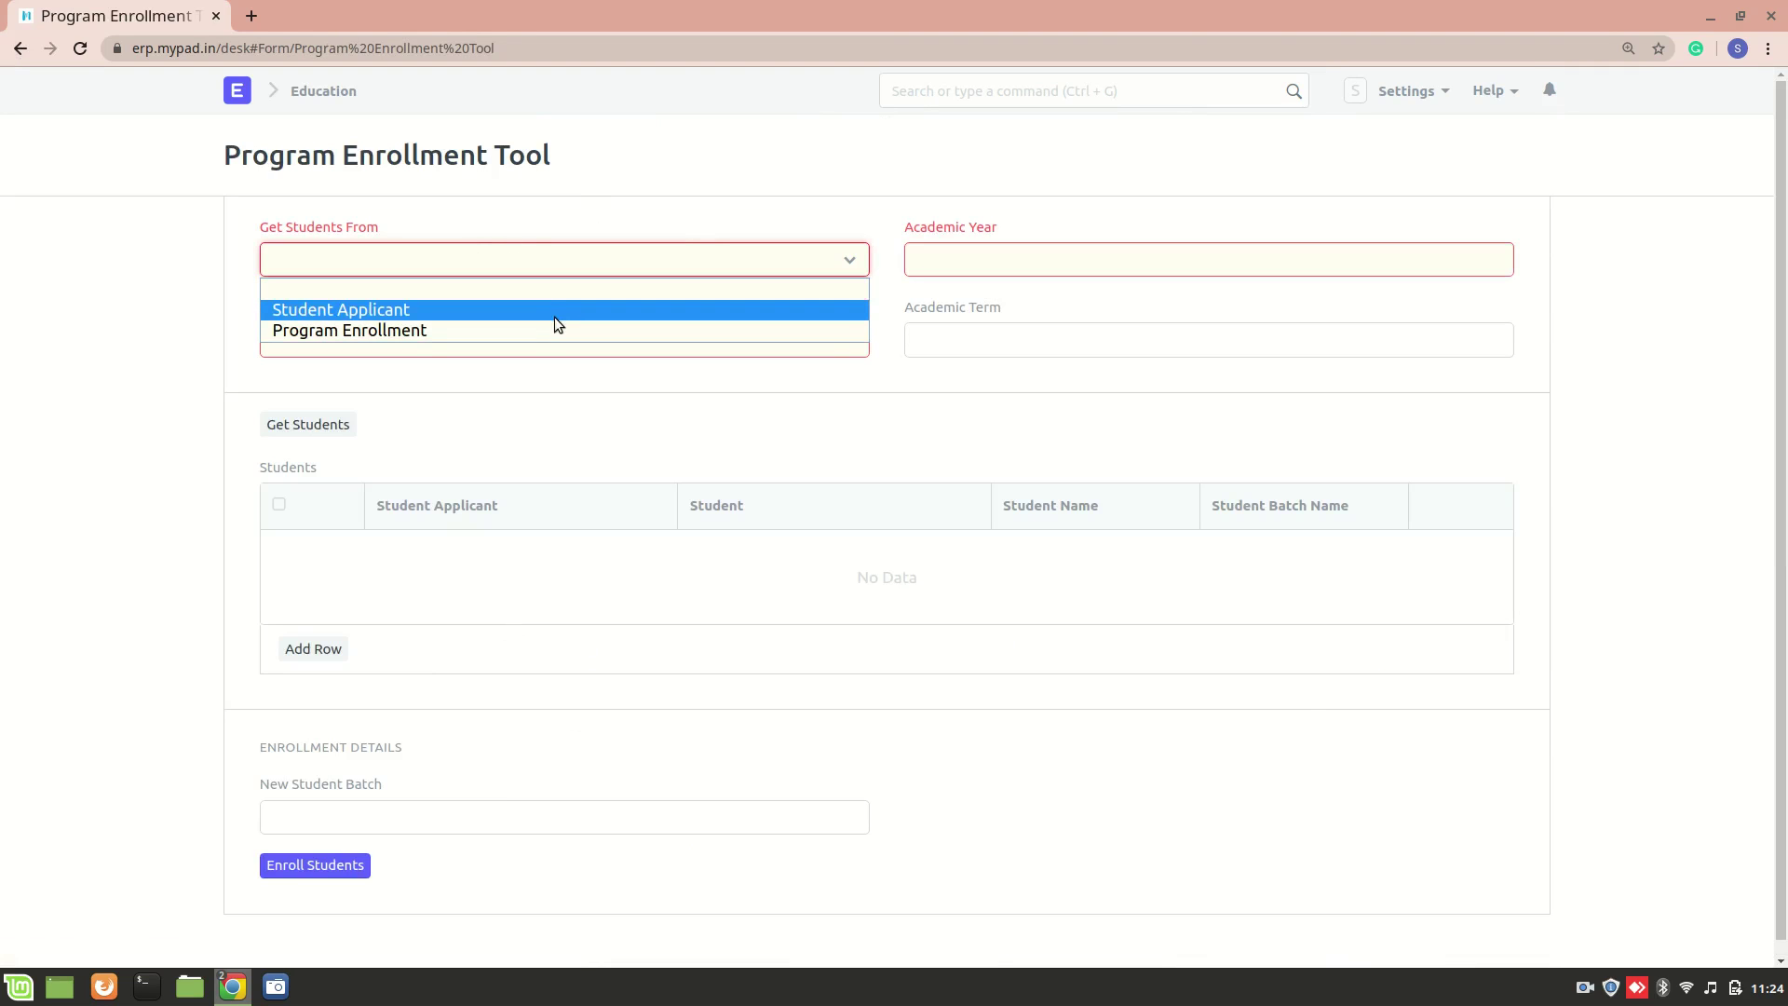
{"action": "left_click", "coordinate": [408, 310]}
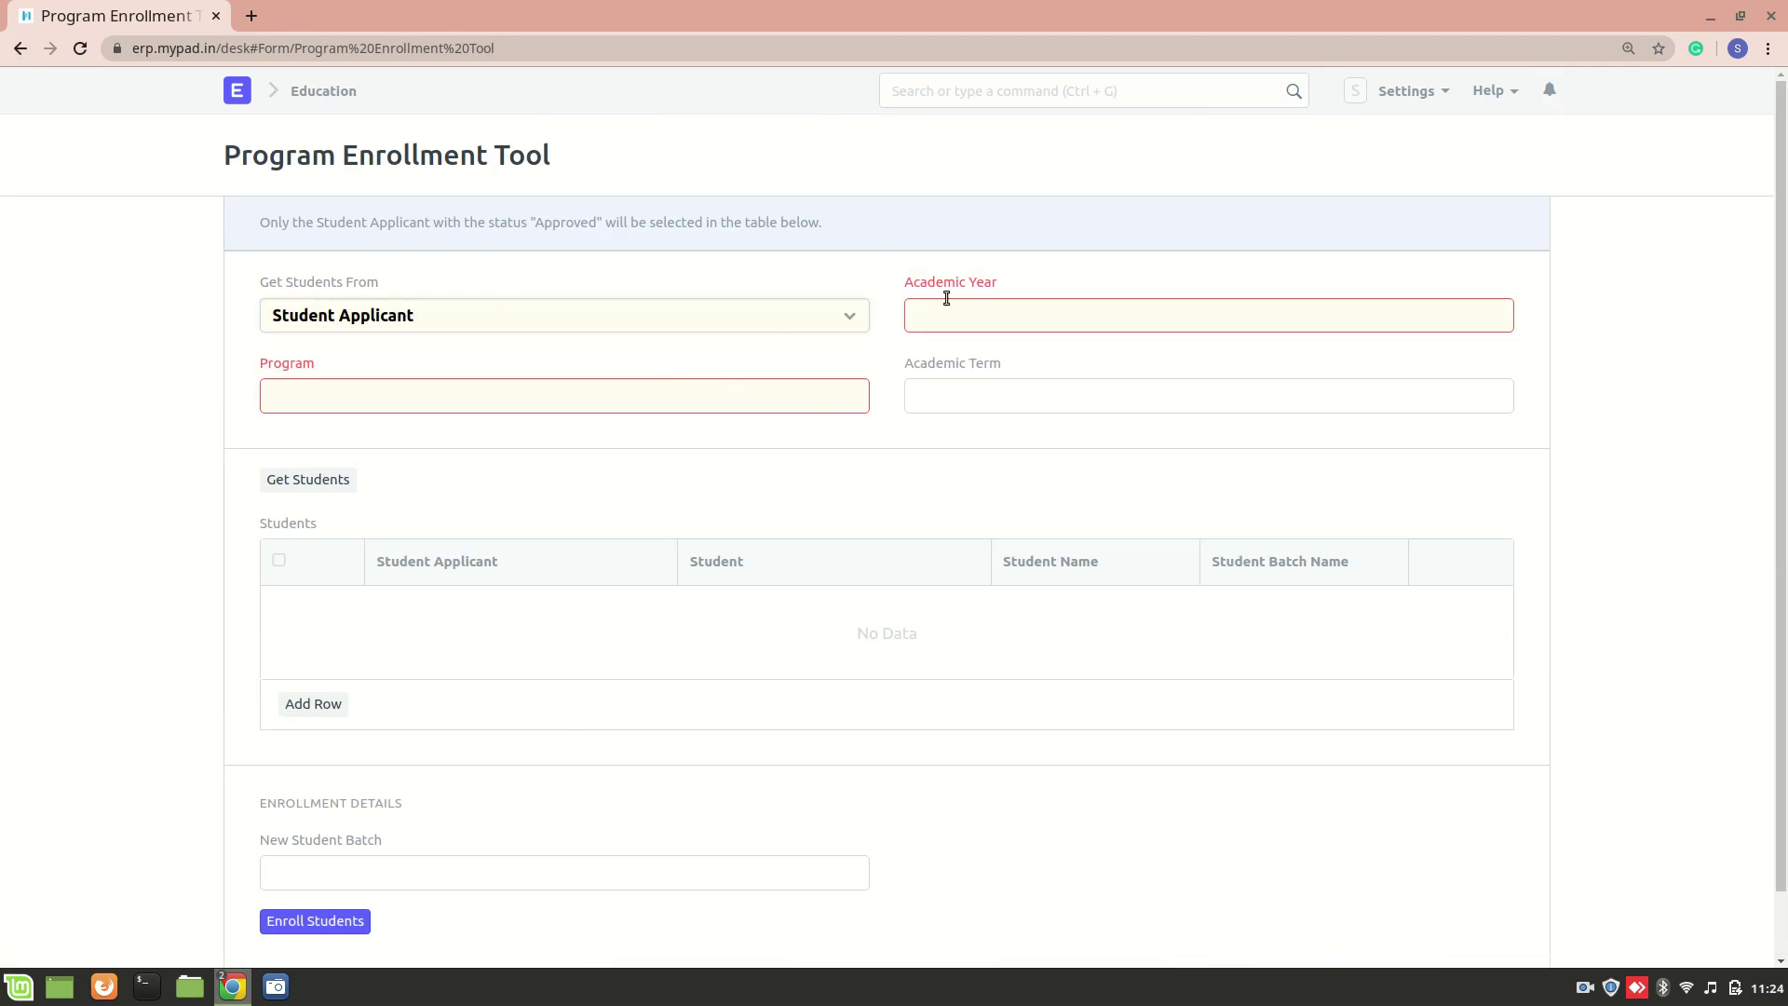
Step: Set Program ERPNext Training and Academic Year 2020-21, then fetch students, which finds none
{"action": "left_click", "coordinate": [748, 382]}
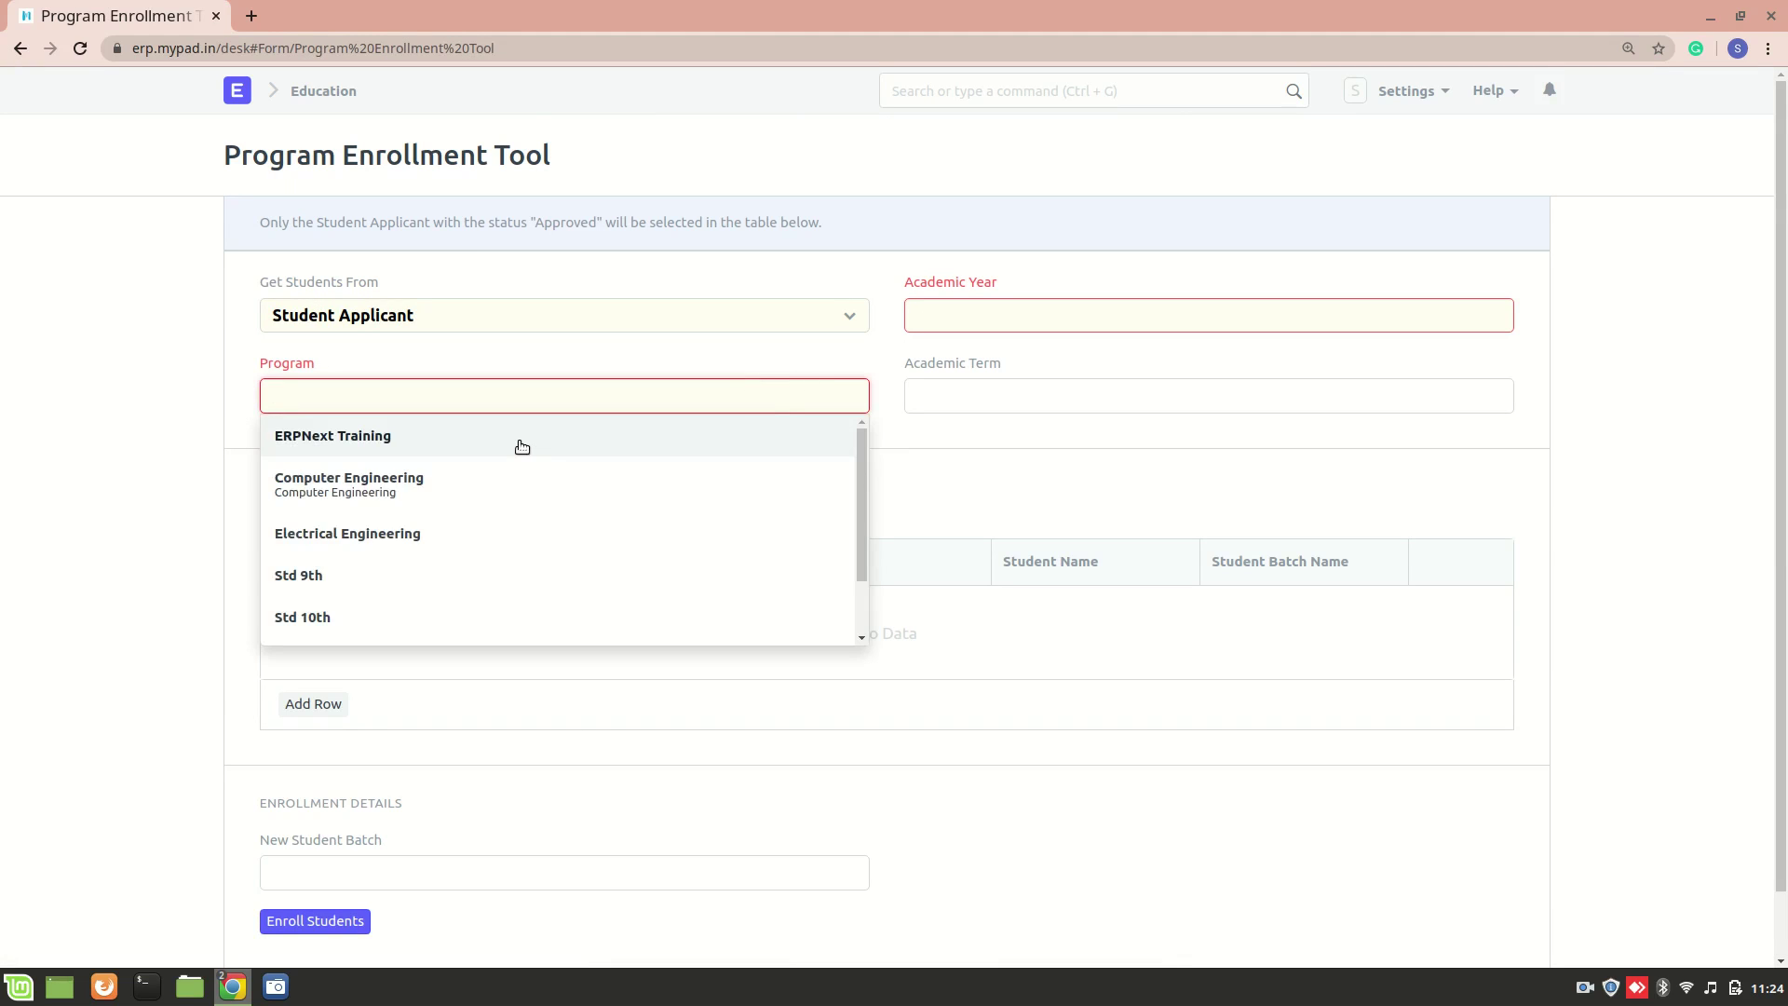
{"action": "left_click", "coordinate": [429, 434]}
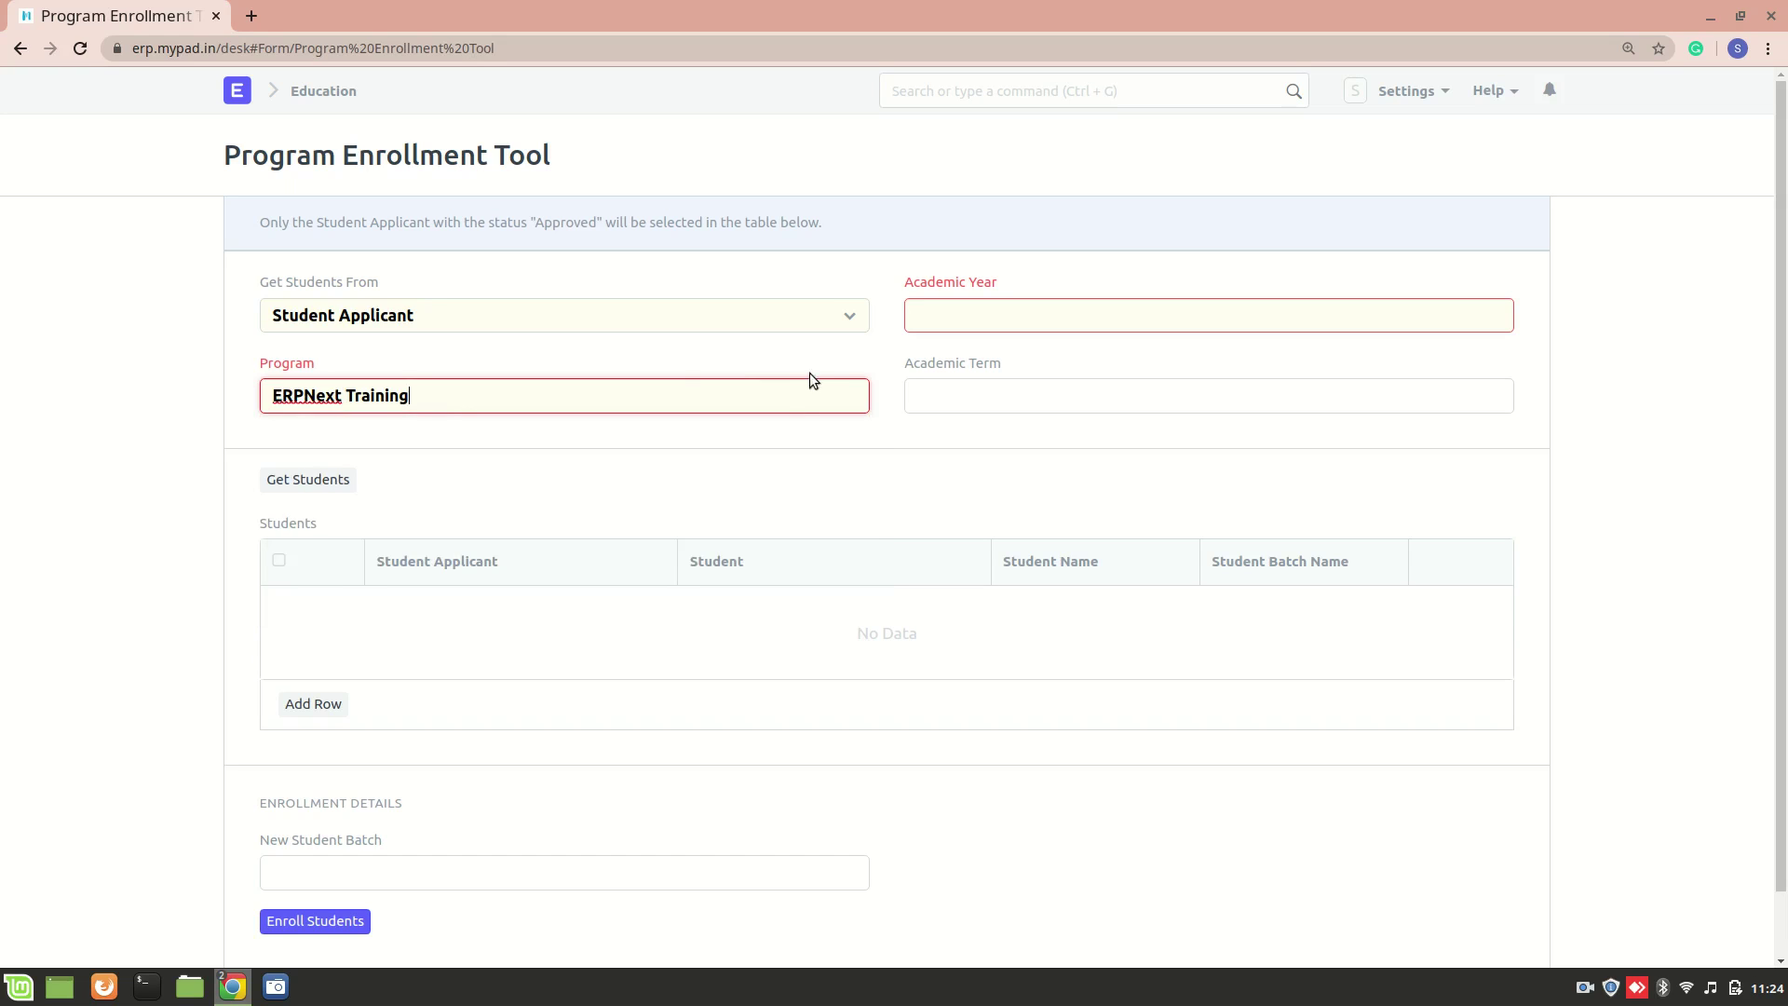
{"action": "left_click", "coordinate": [1016, 324]}
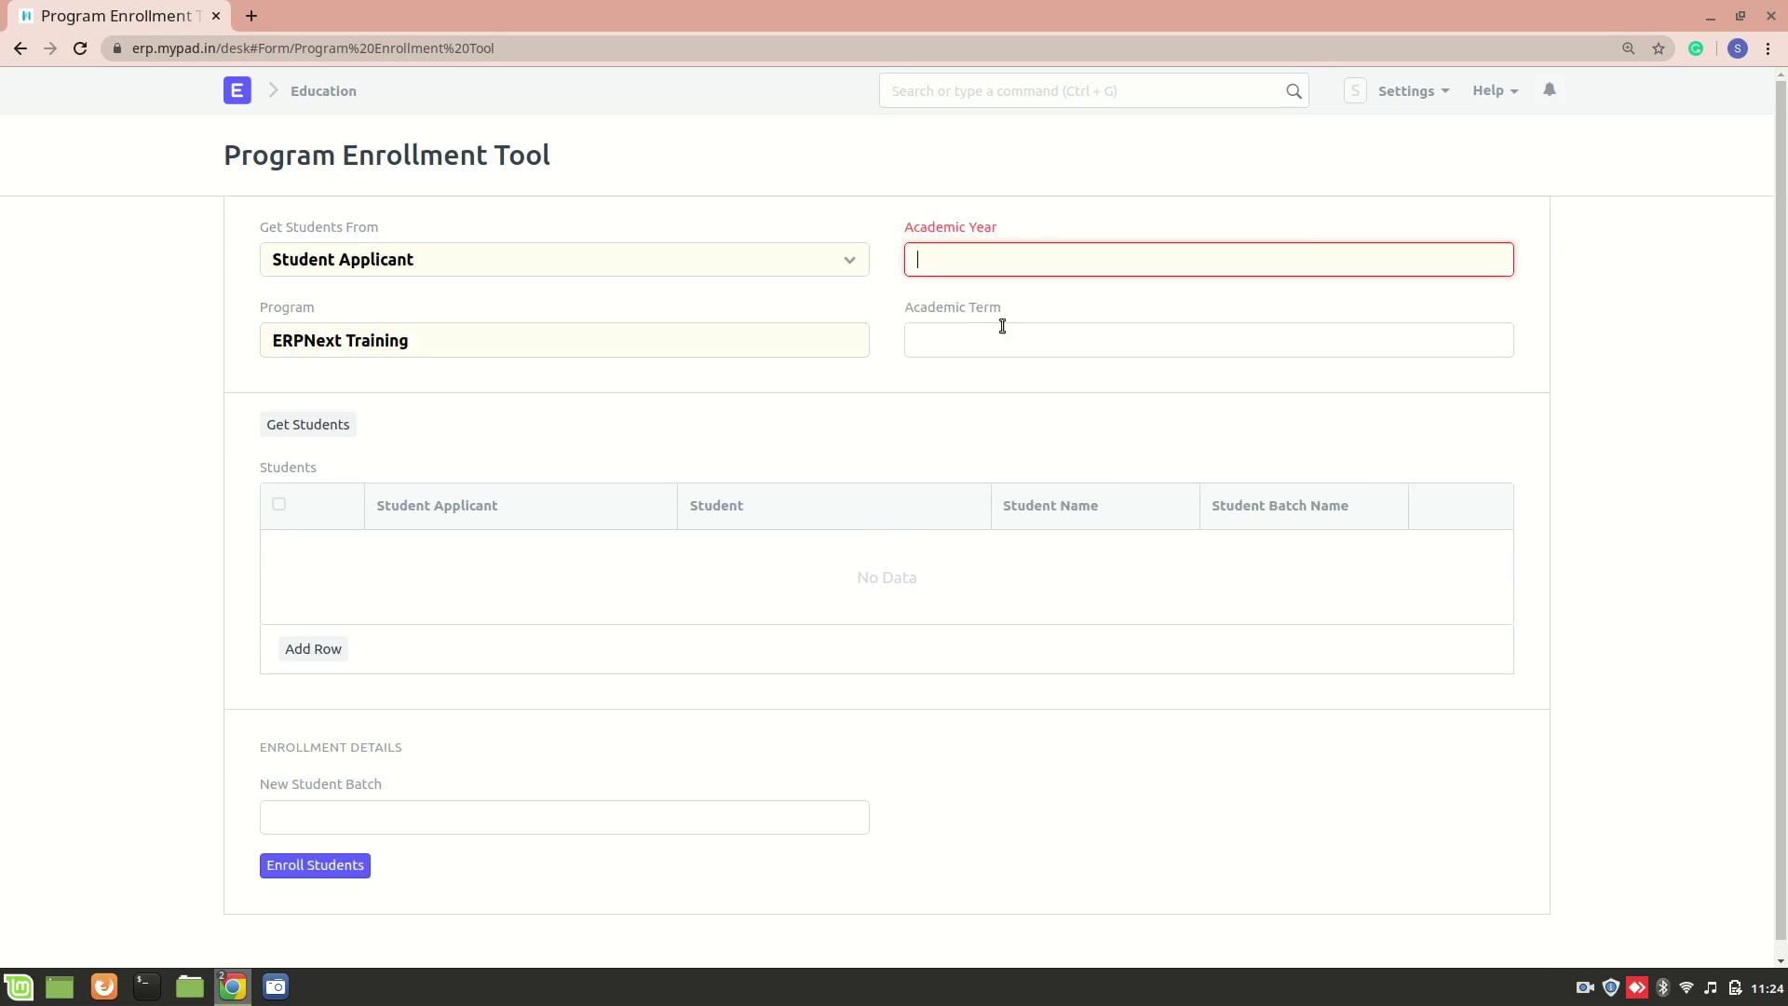
{"action": "left_click", "coordinate": [978, 293]}
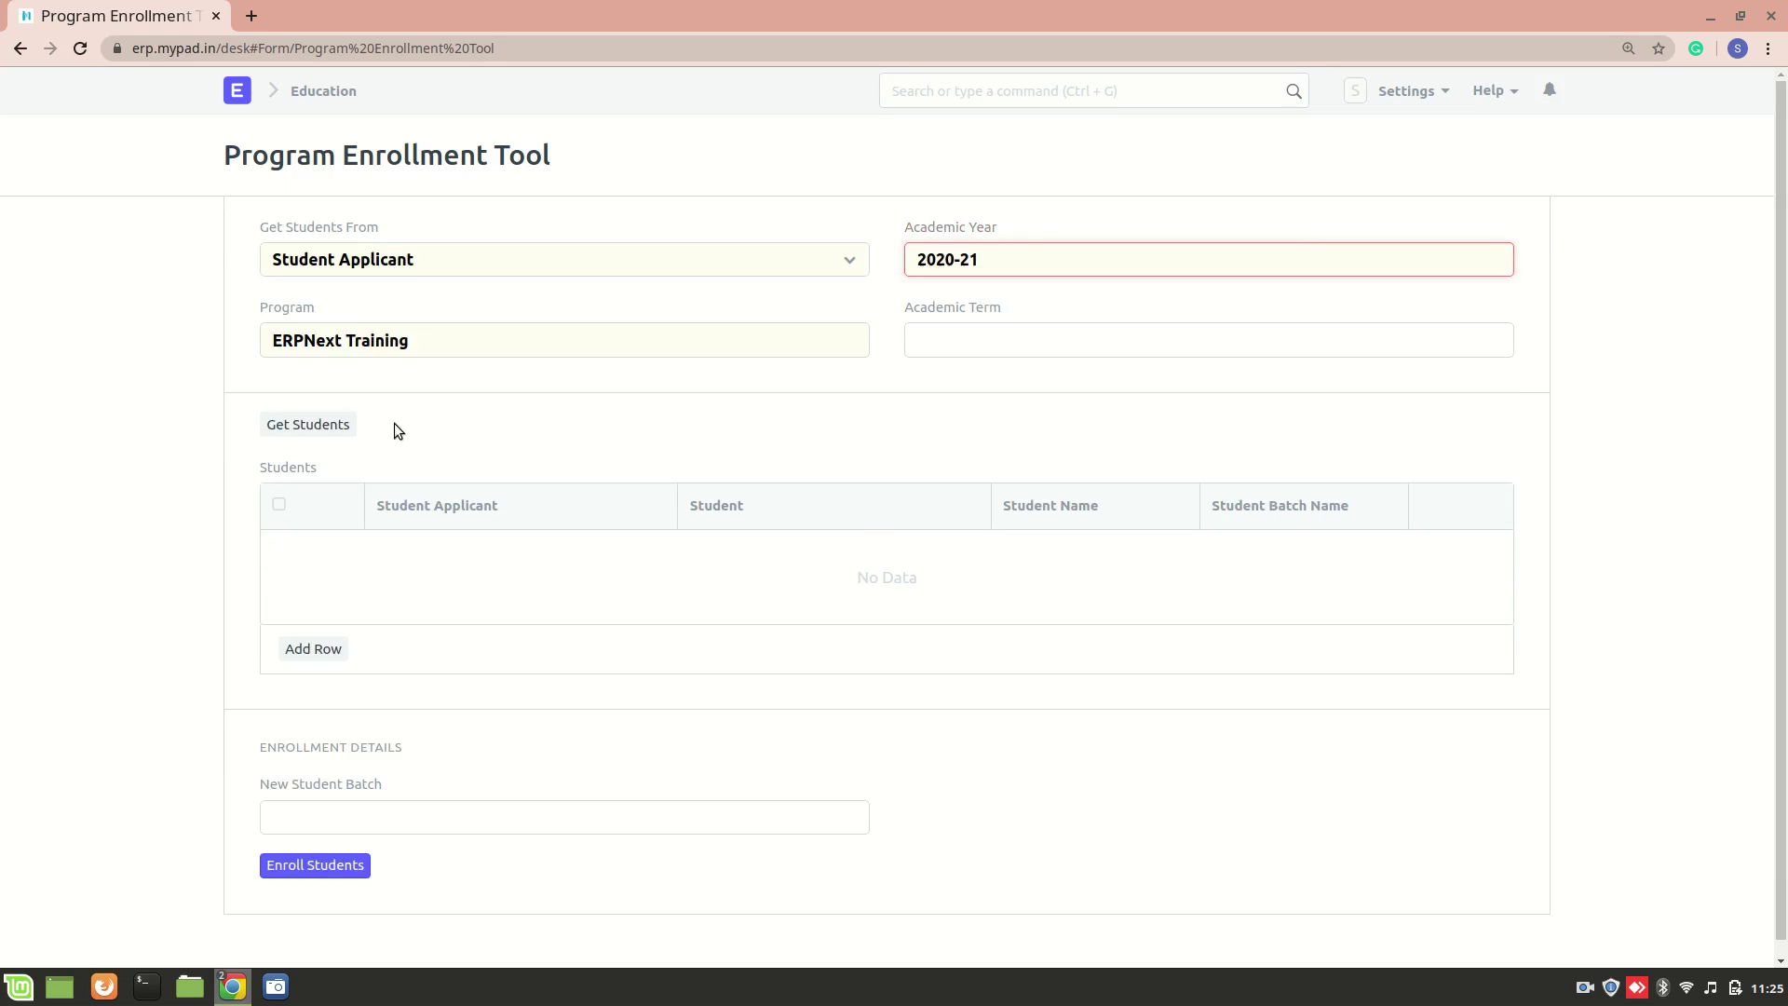
{"action": "left_click", "coordinate": [321, 432]}
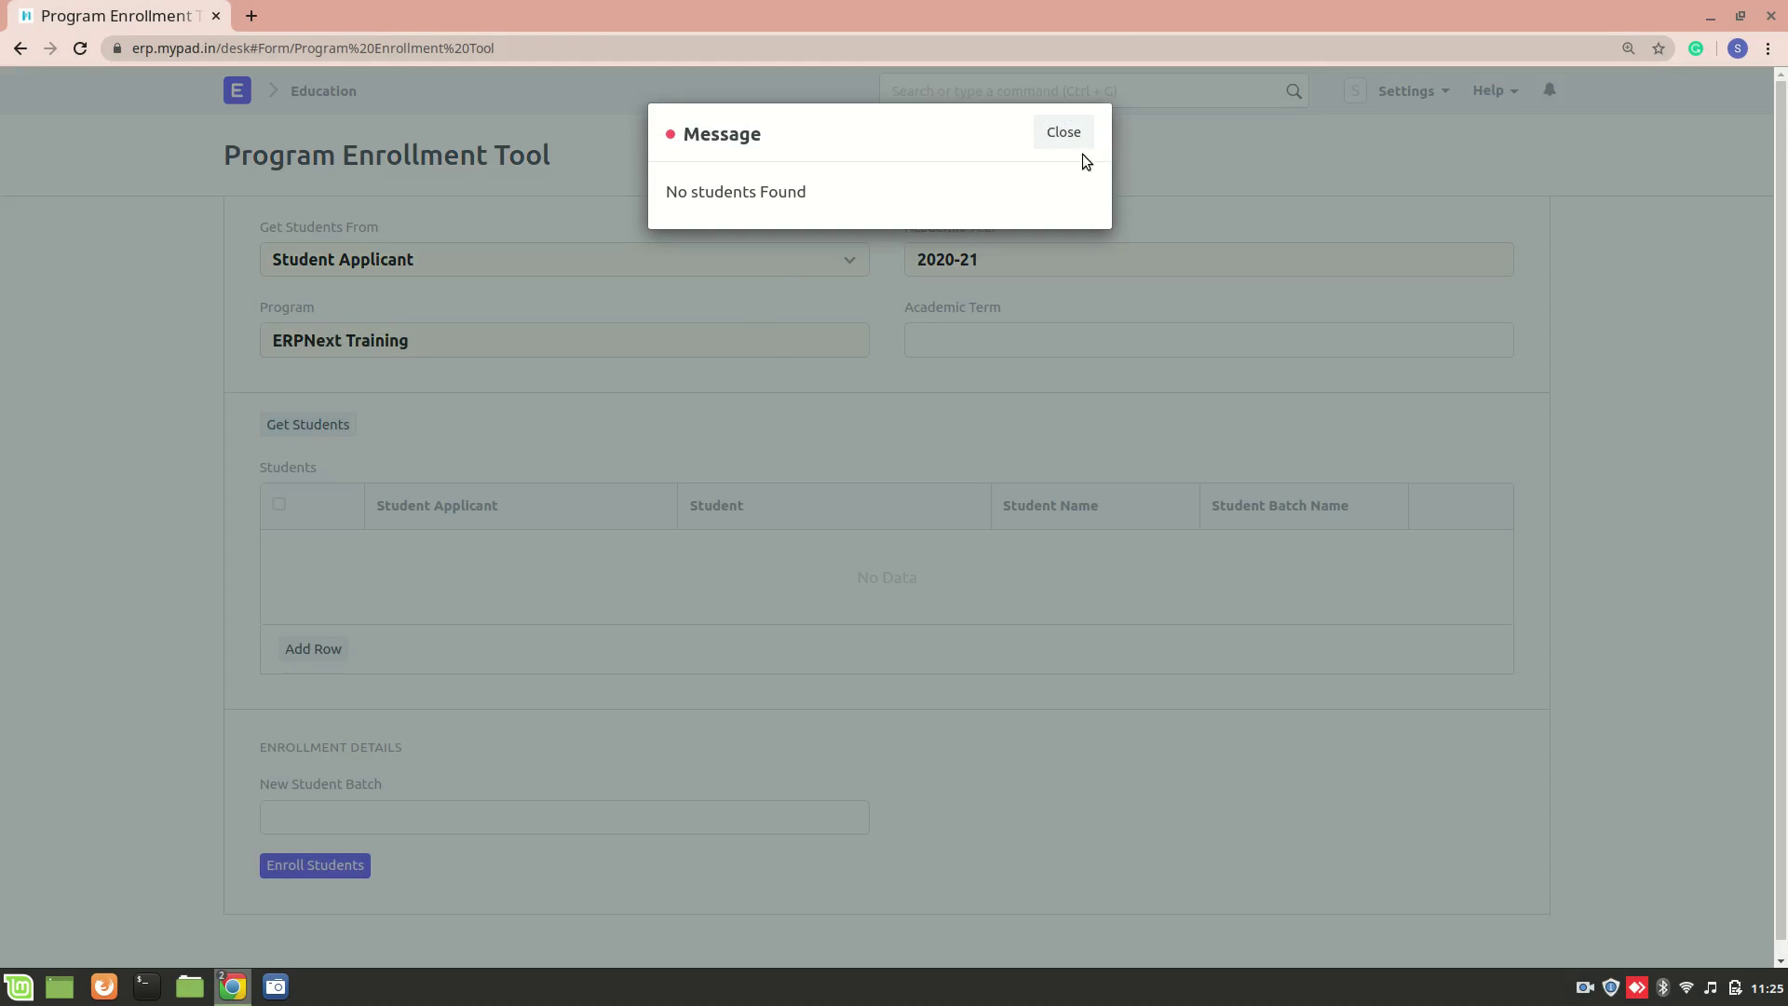
{"action": "left_click", "coordinate": [1059, 132]}
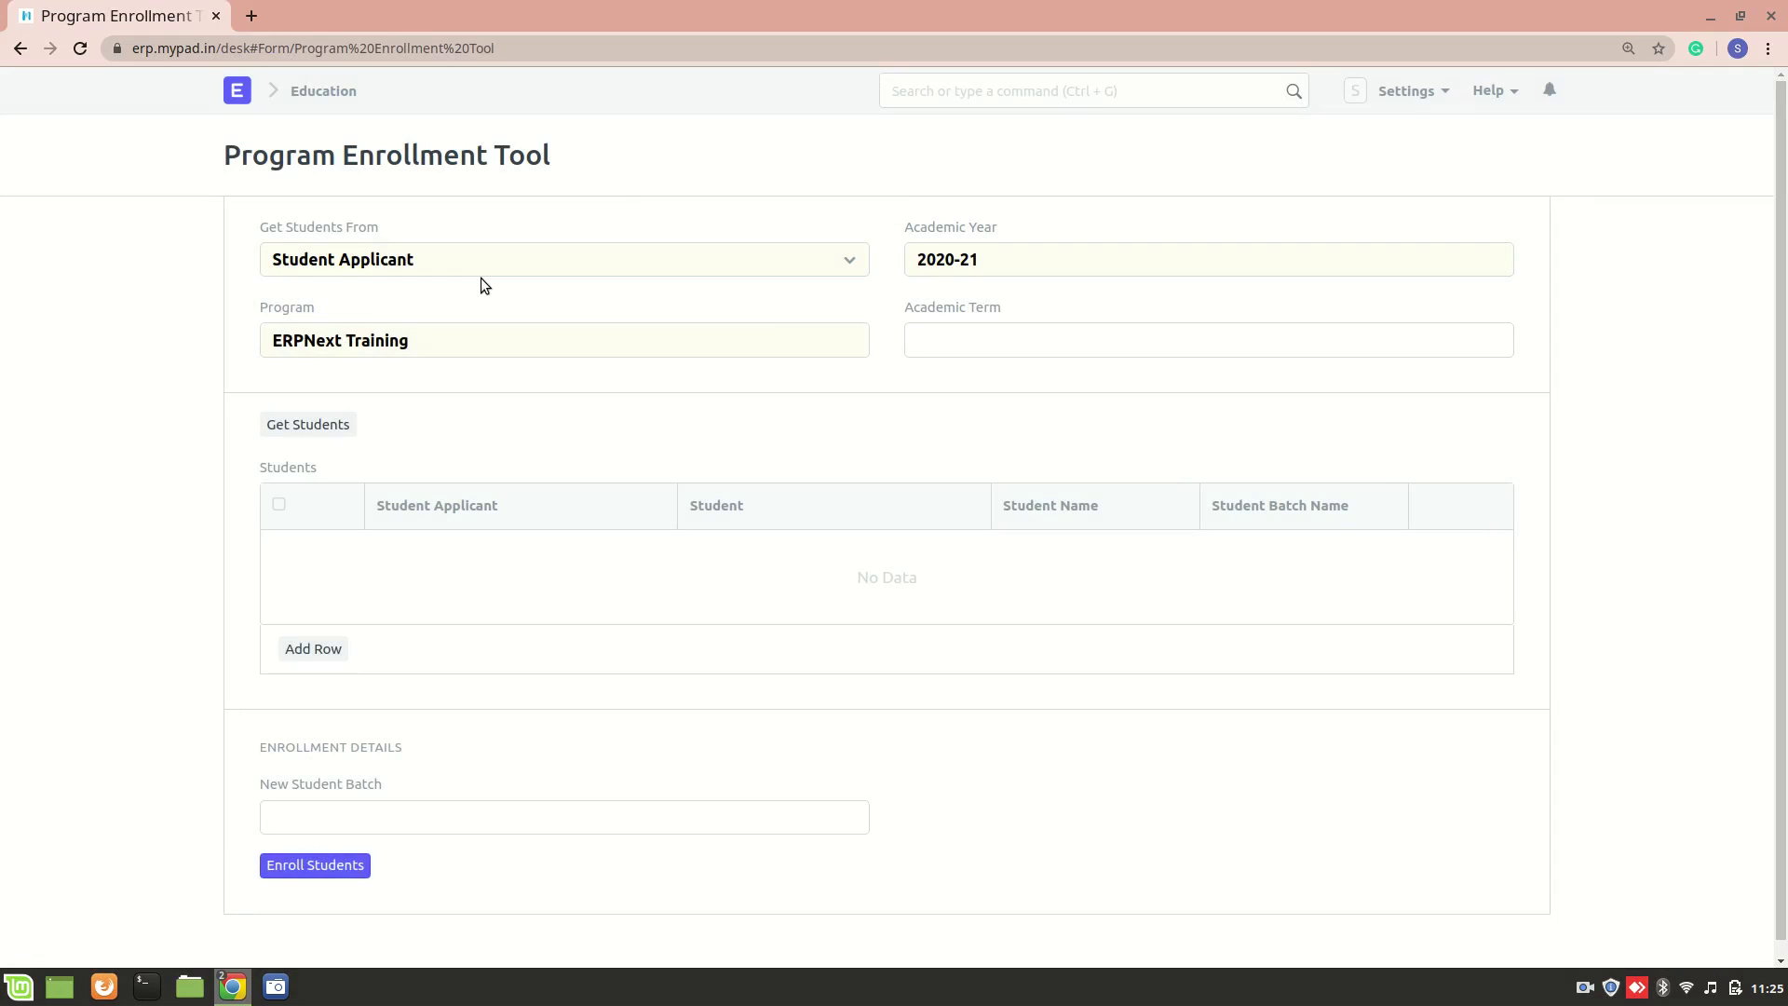
Step: Switch Get Students From to Program Enrollment and fetch the two enrolled students
{"action": "left_click", "coordinate": [501, 259]}
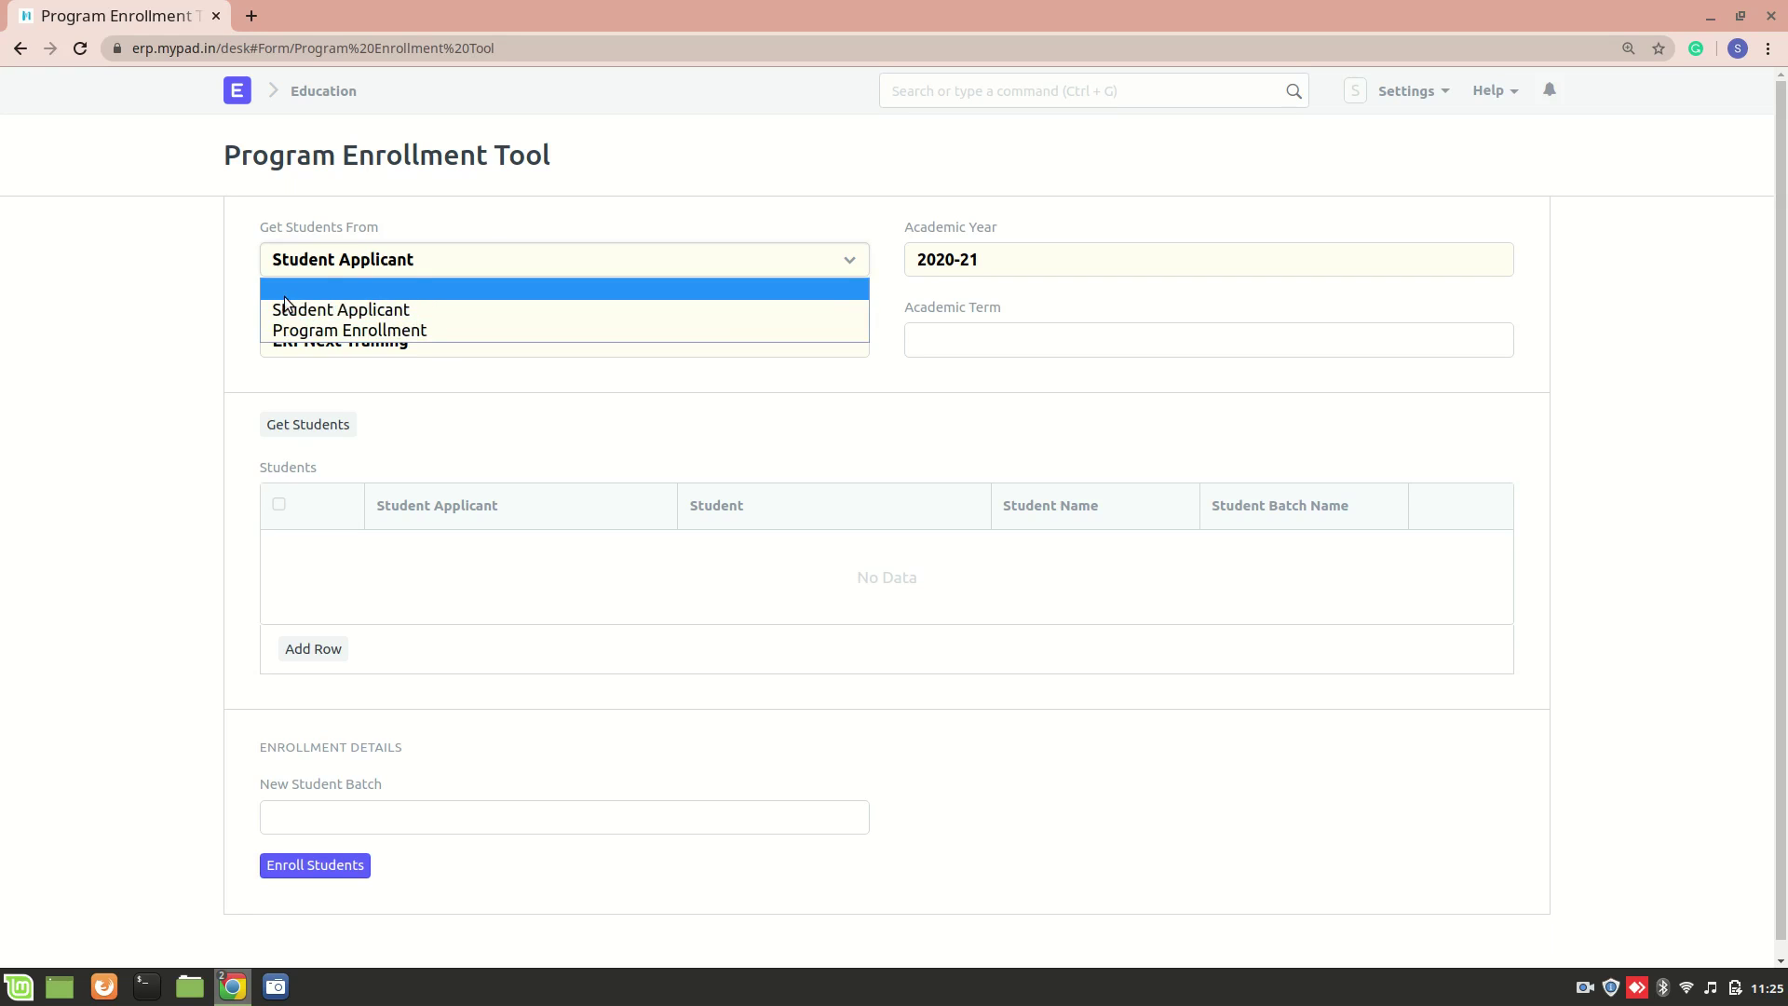
{"action": "left_click", "coordinate": [174, 337]}
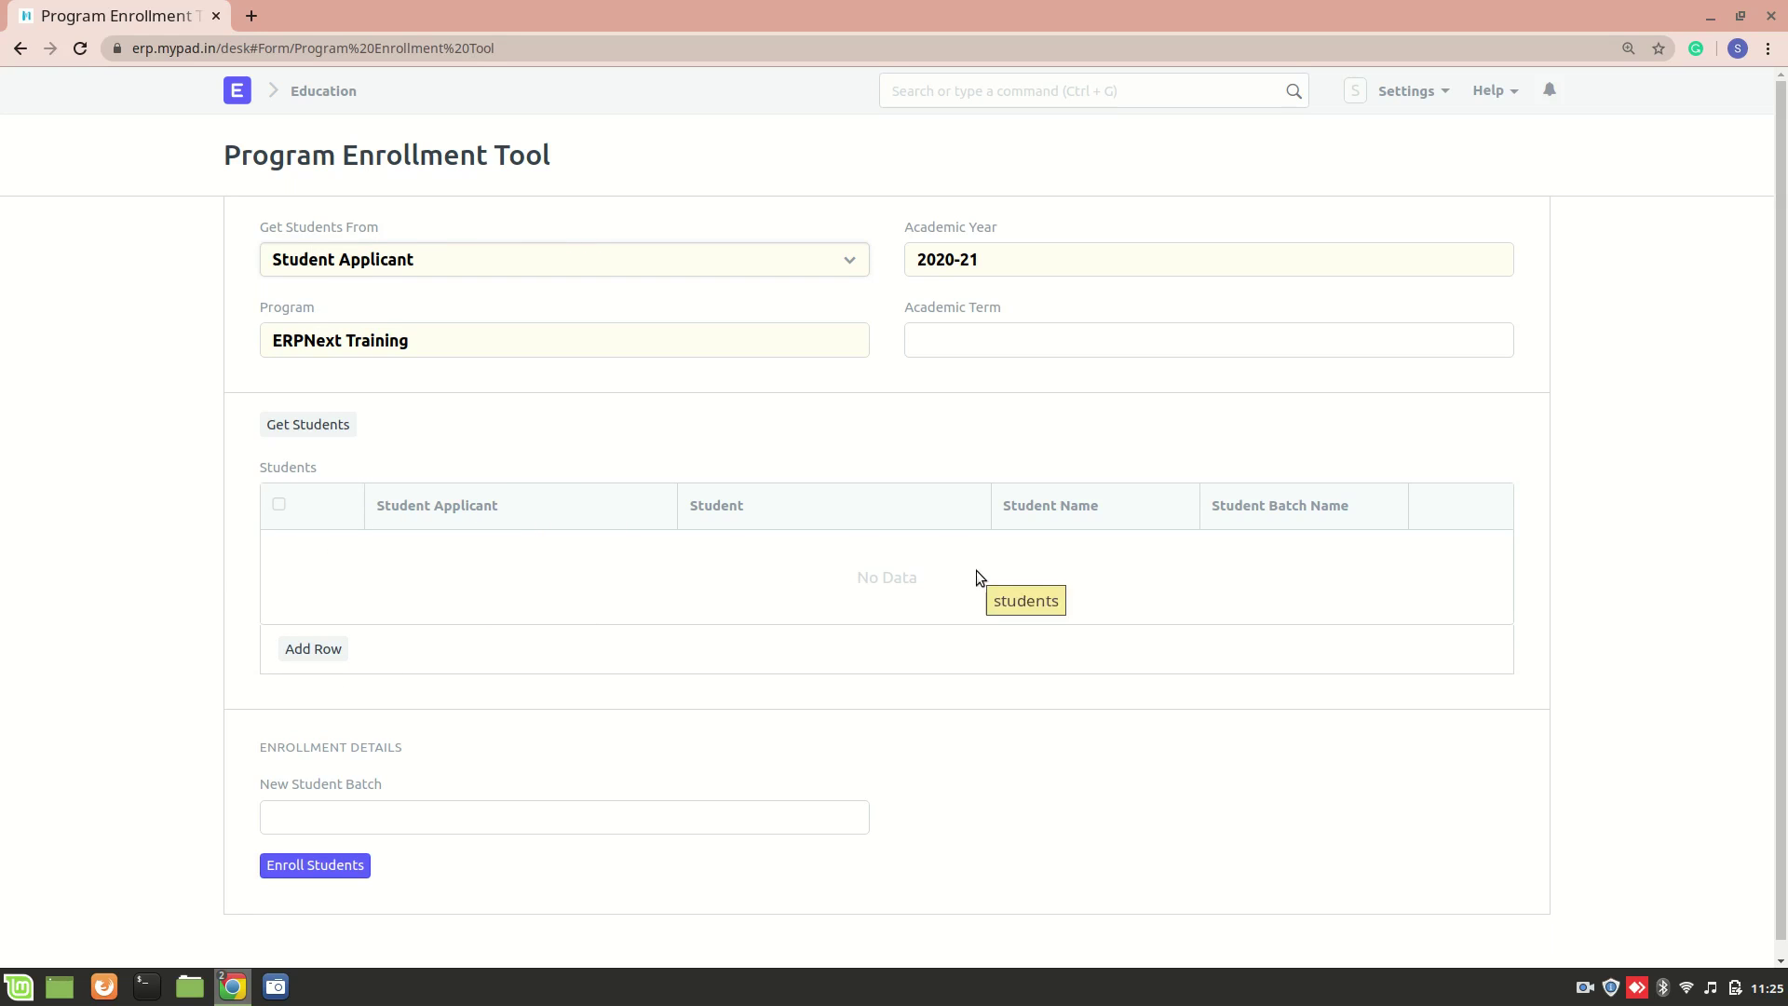
{"action": "left_click", "coordinate": [579, 257]}
{"action": "left_click", "coordinate": [557, 328]}
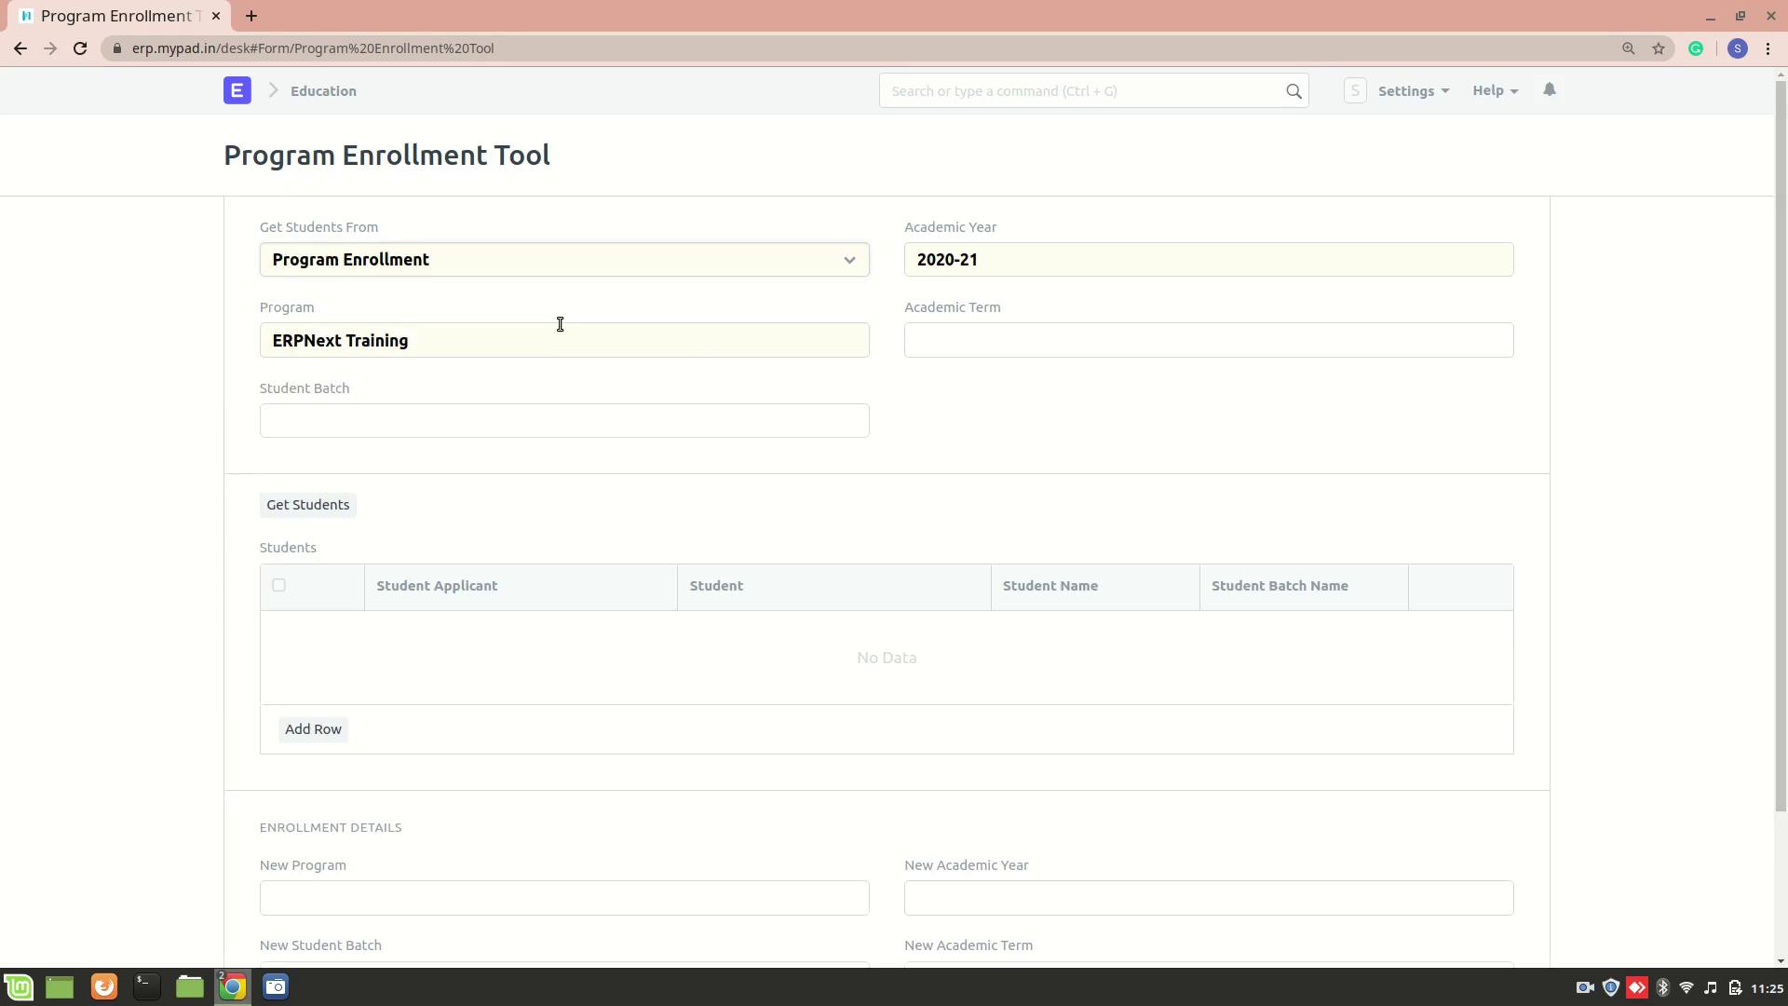
{"action": "left_click", "coordinate": [328, 504]}
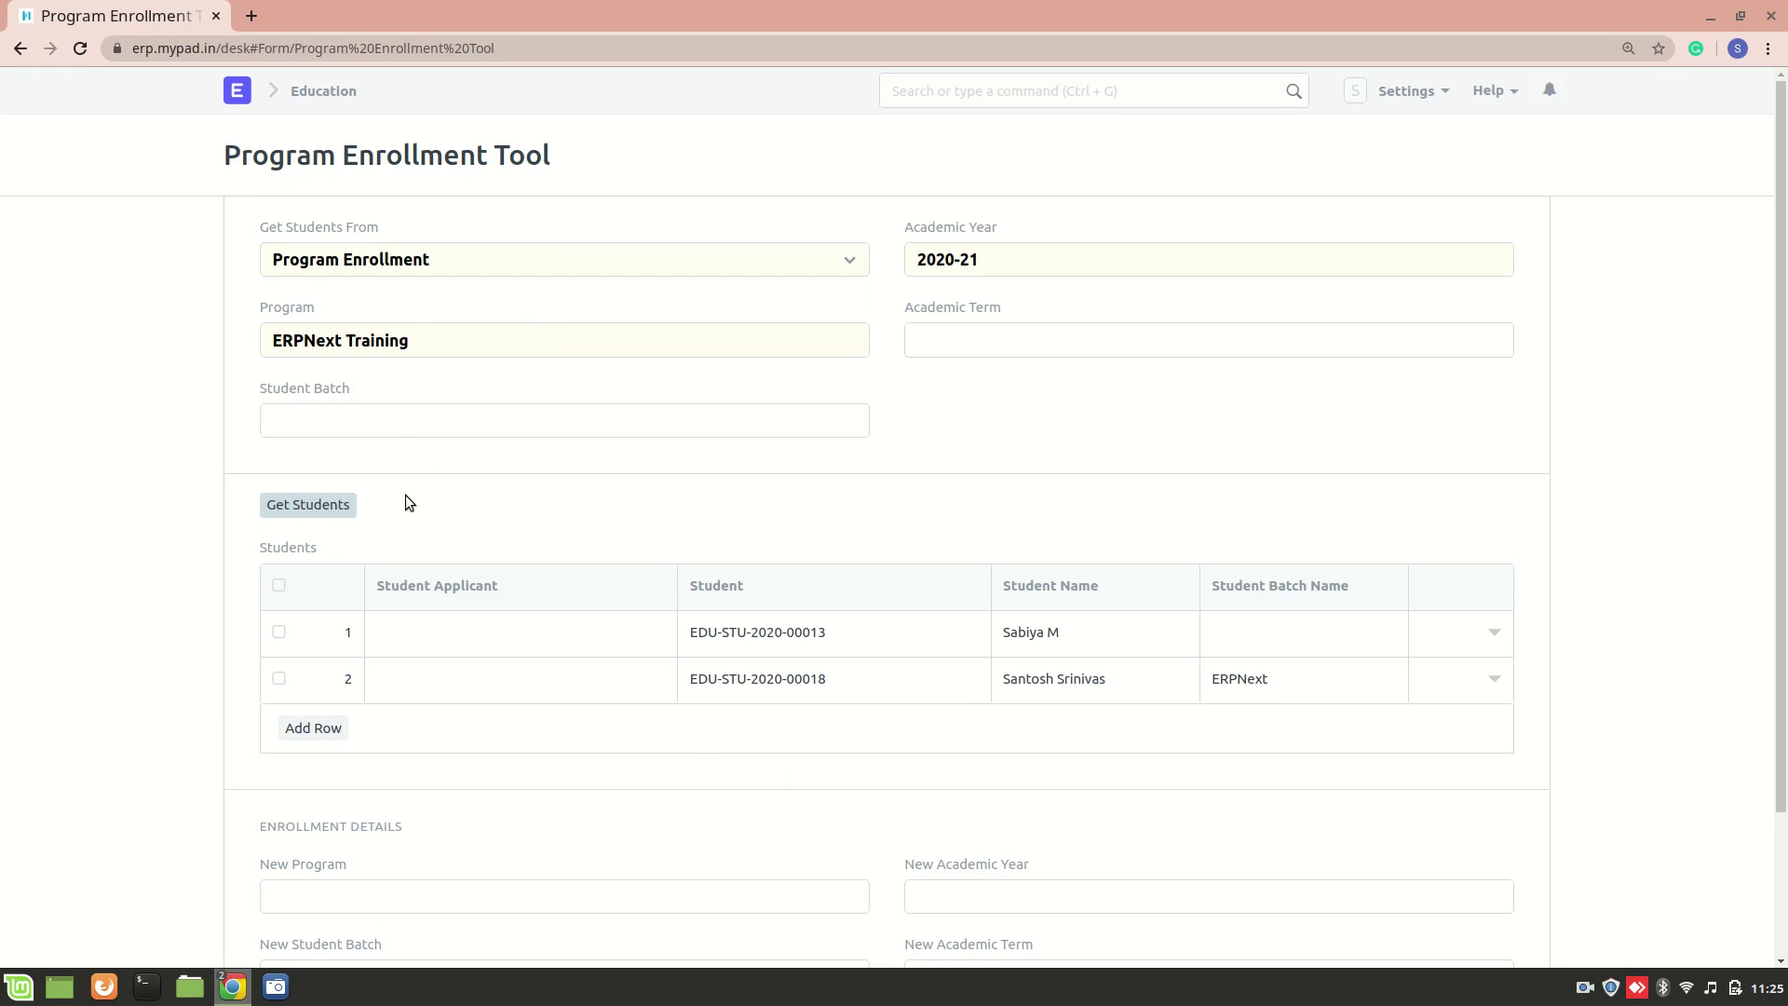
{"action": "scroll", "coordinate": [363, 643], "scroll_direction": "down", "scroll_amount": 3}
{"action": "scroll", "coordinate": [362, 687], "scroll_direction": "up", "scroll_amount": 2}
{"action": "scroll", "coordinate": [443, 455], "scroll_direction": "down", "scroll_amount": 3}
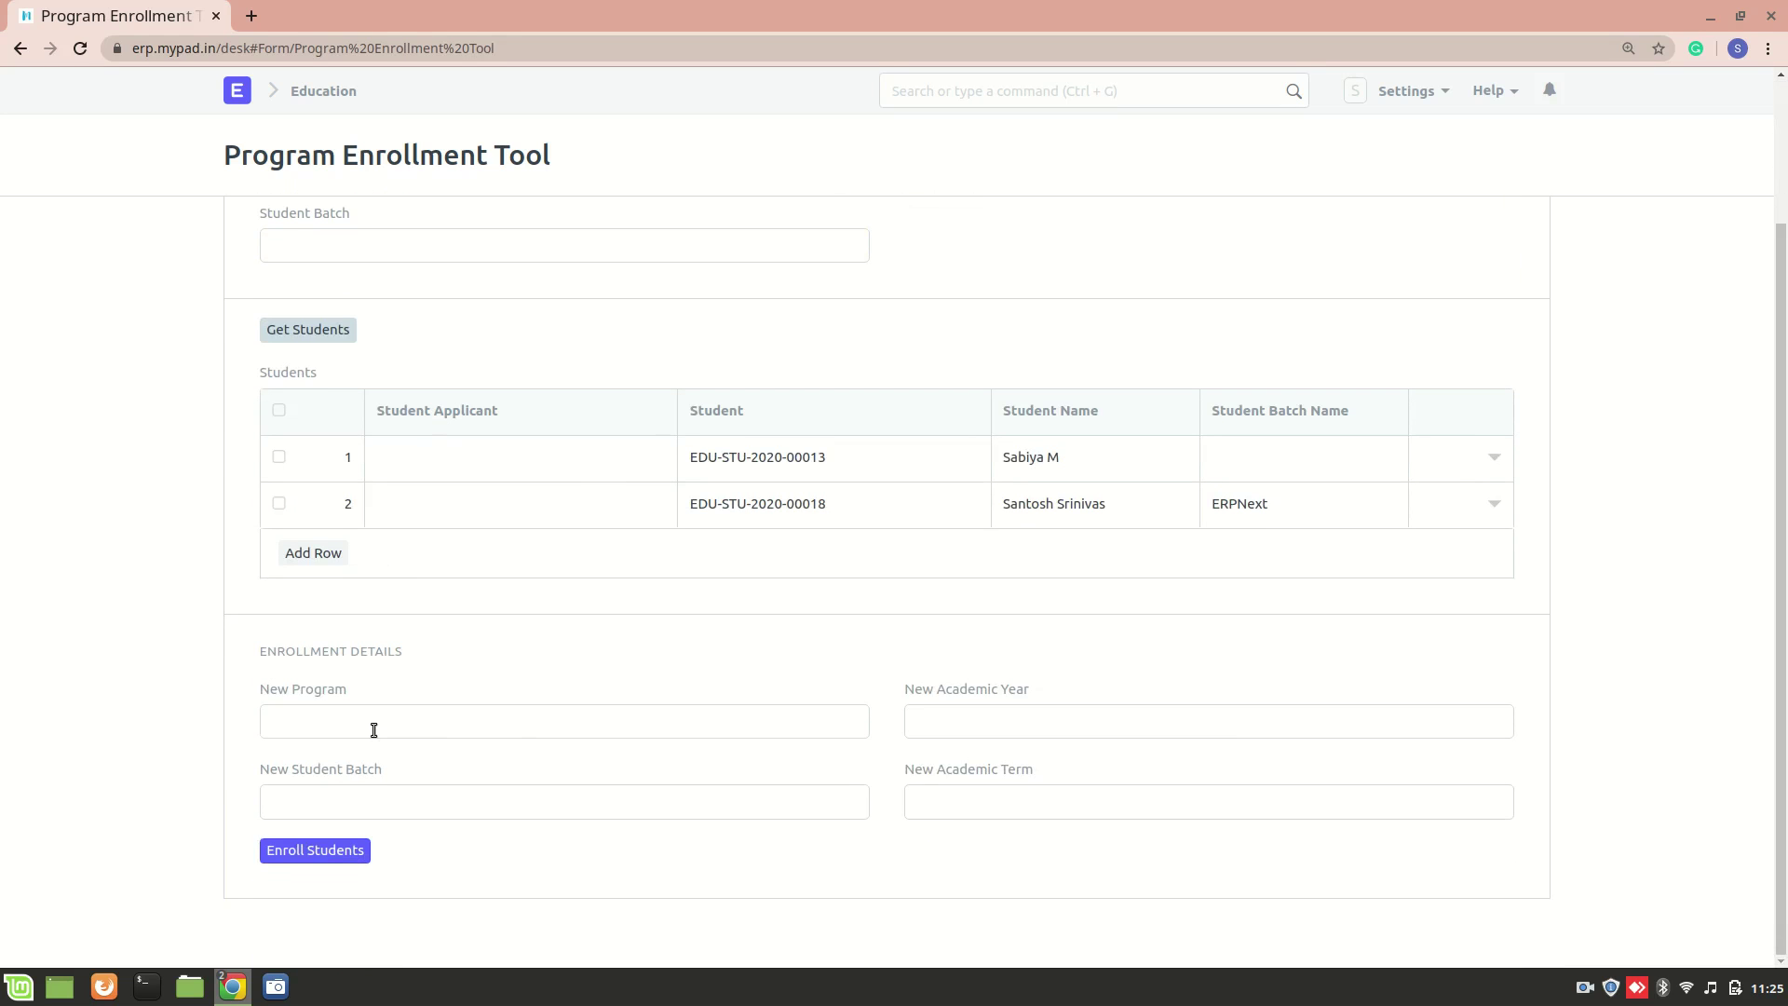
{"action": "scroll", "coordinate": [371, 727], "scroll_direction": "up", "scroll_amount": 2}
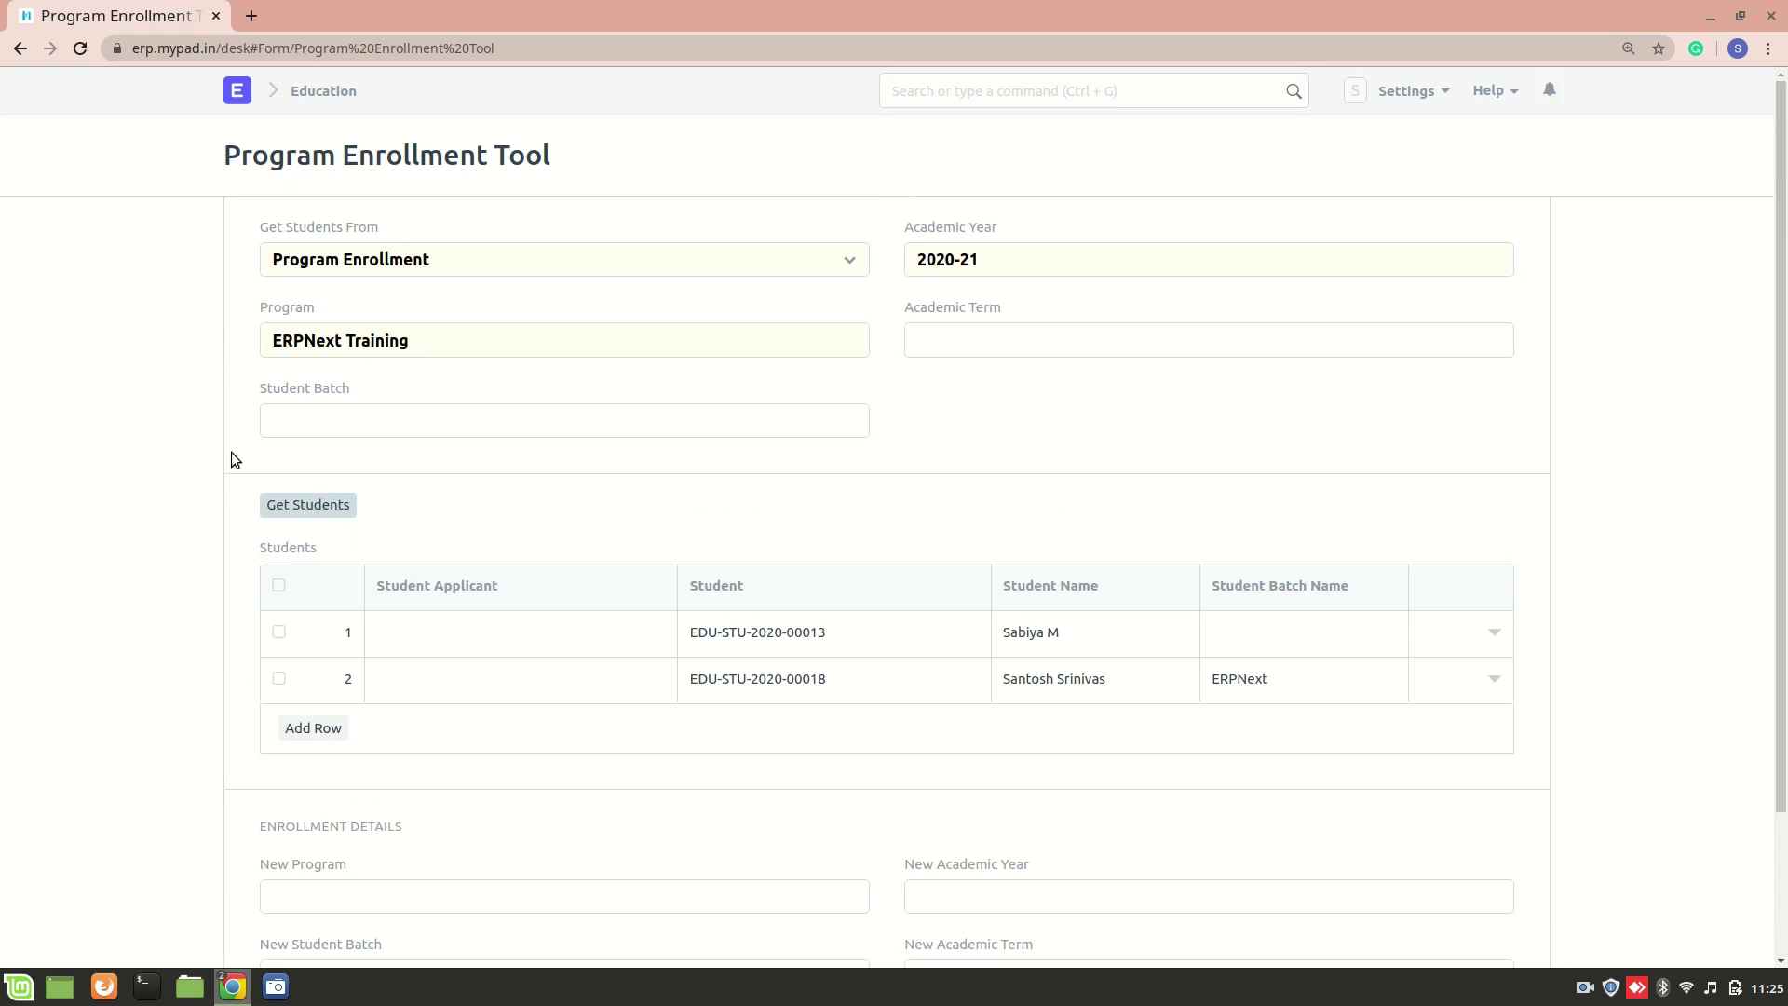
Step: Open the Student Applicant list view and the top Electrical Engineering applicant marked Applied
{"action": "left_click", "coordinate": [14, 56]}
{"action": "scroll", "coordinate": [738, 830], "scroll_direction": "down", "scroll_amount": 7}
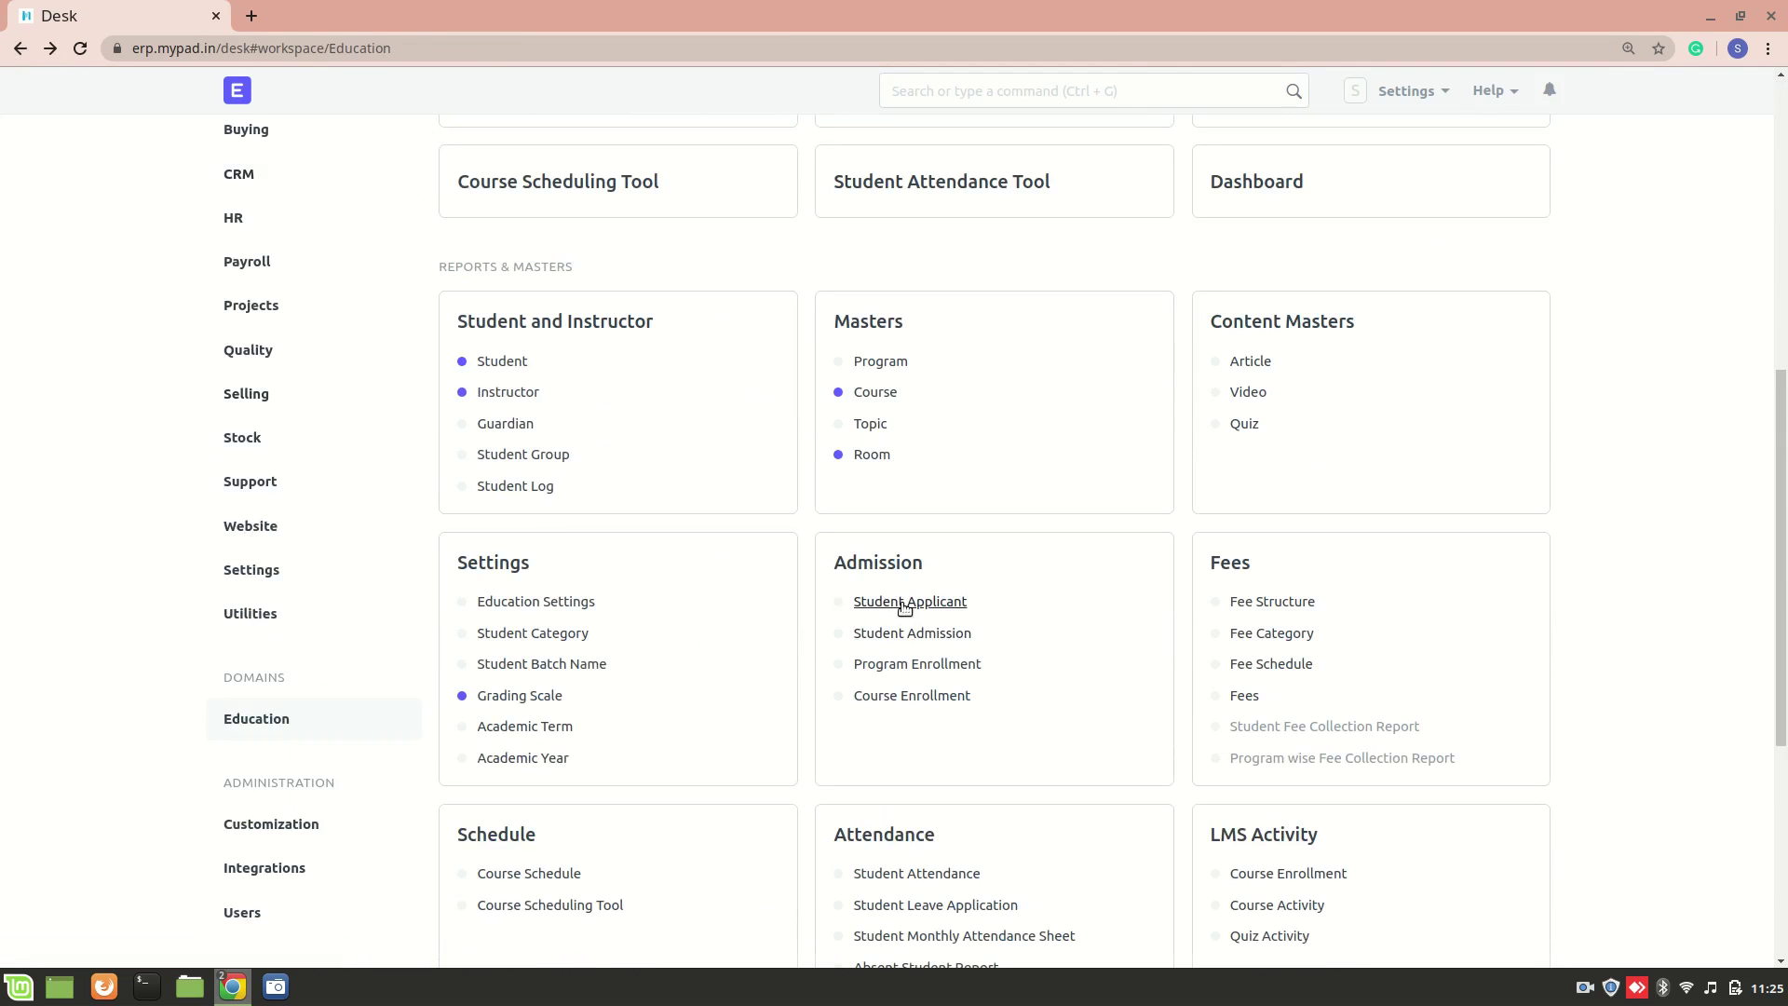
{"action": "left_click", "coordinate": [904, 604]}
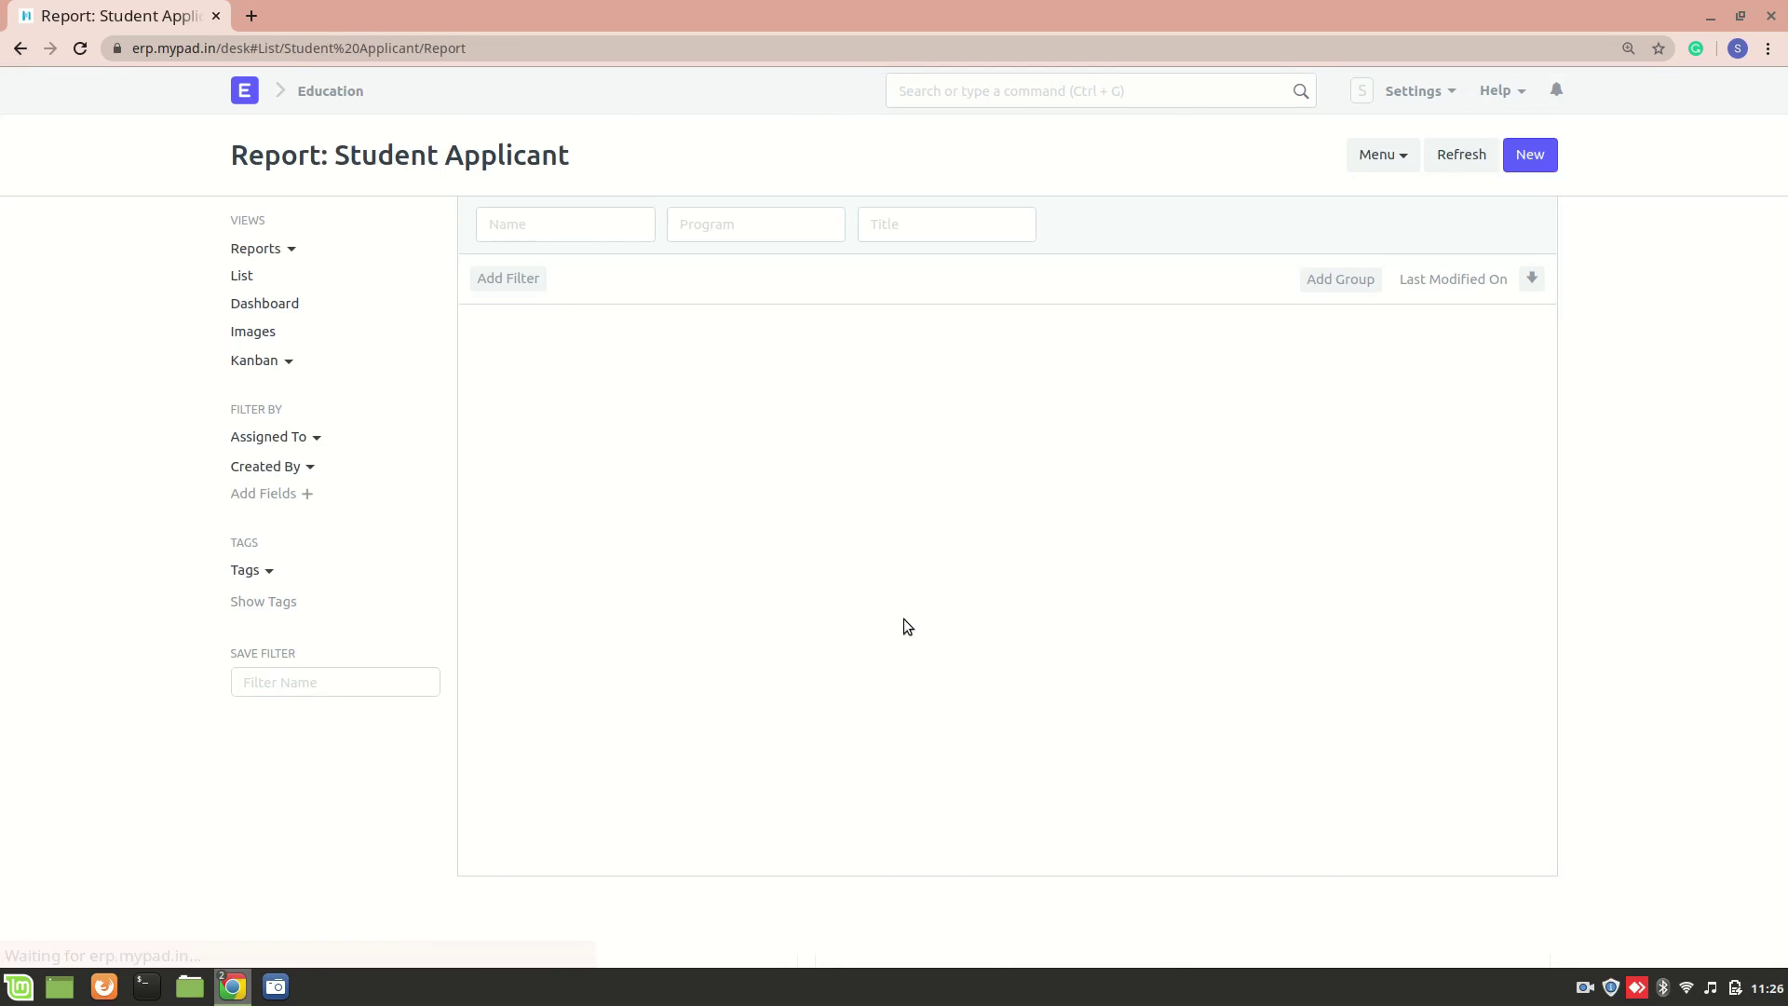
{"action": "left_click", "coordinate": [237, 277]}
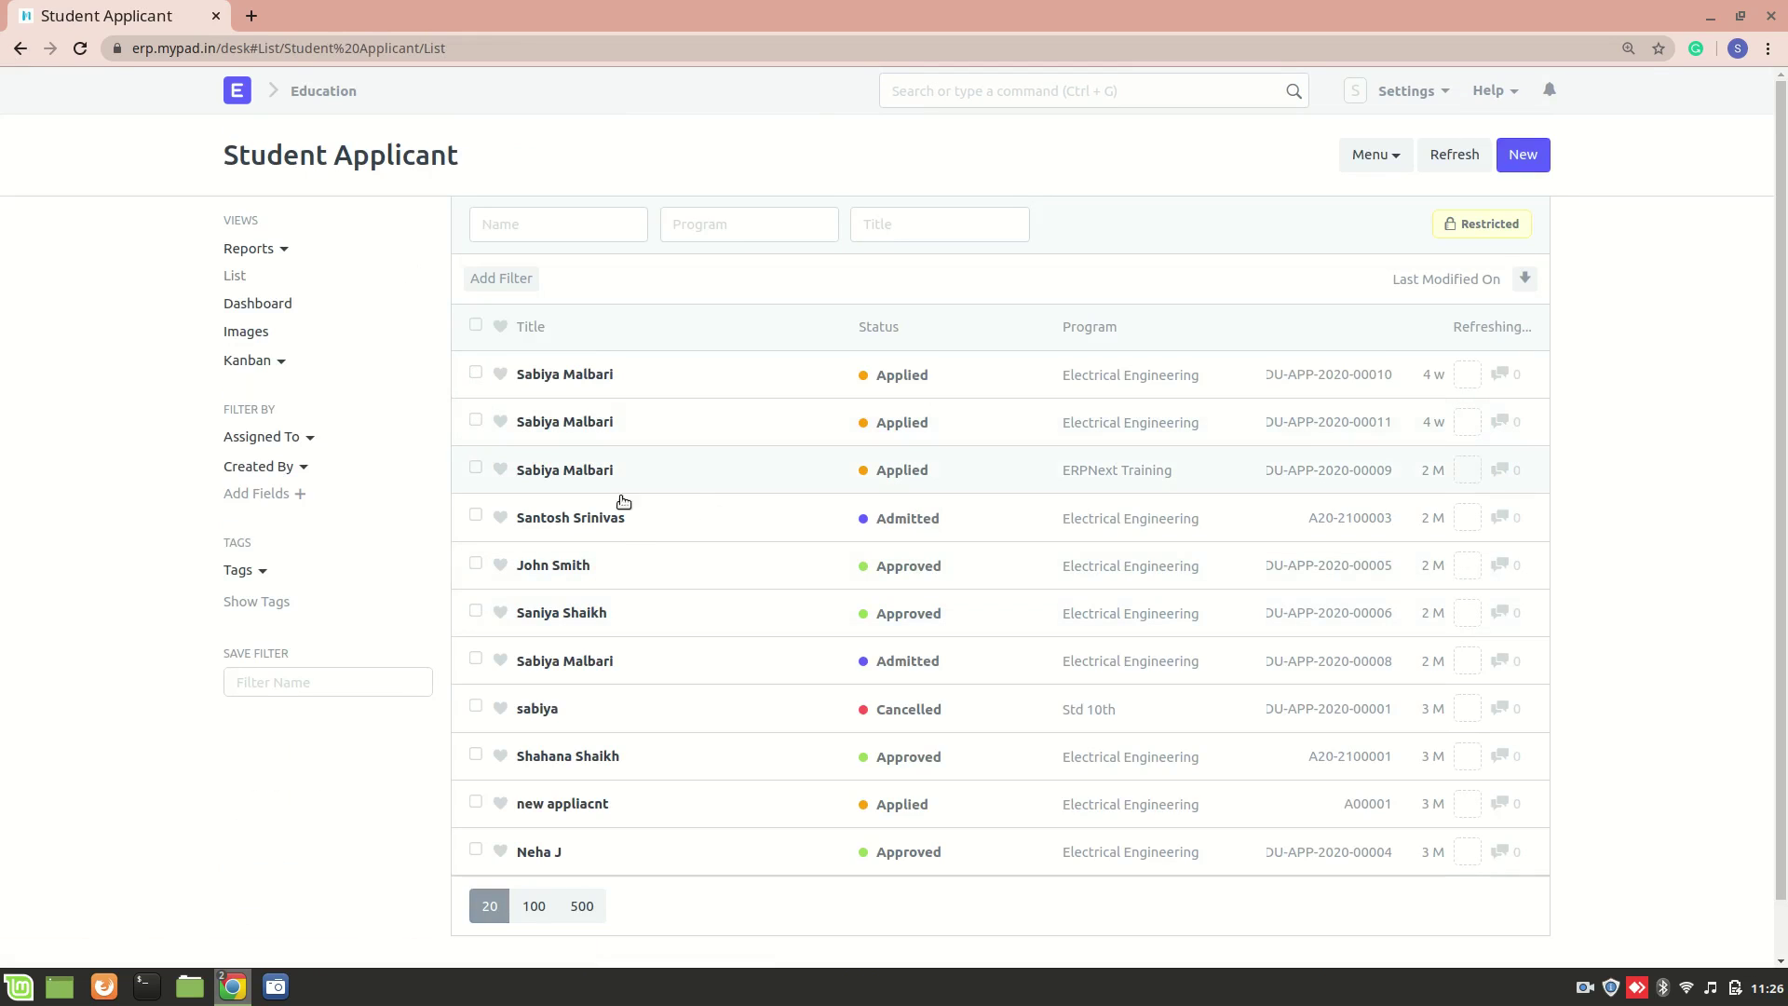
{"action": "left_click", "coordinate": [583, 376]}
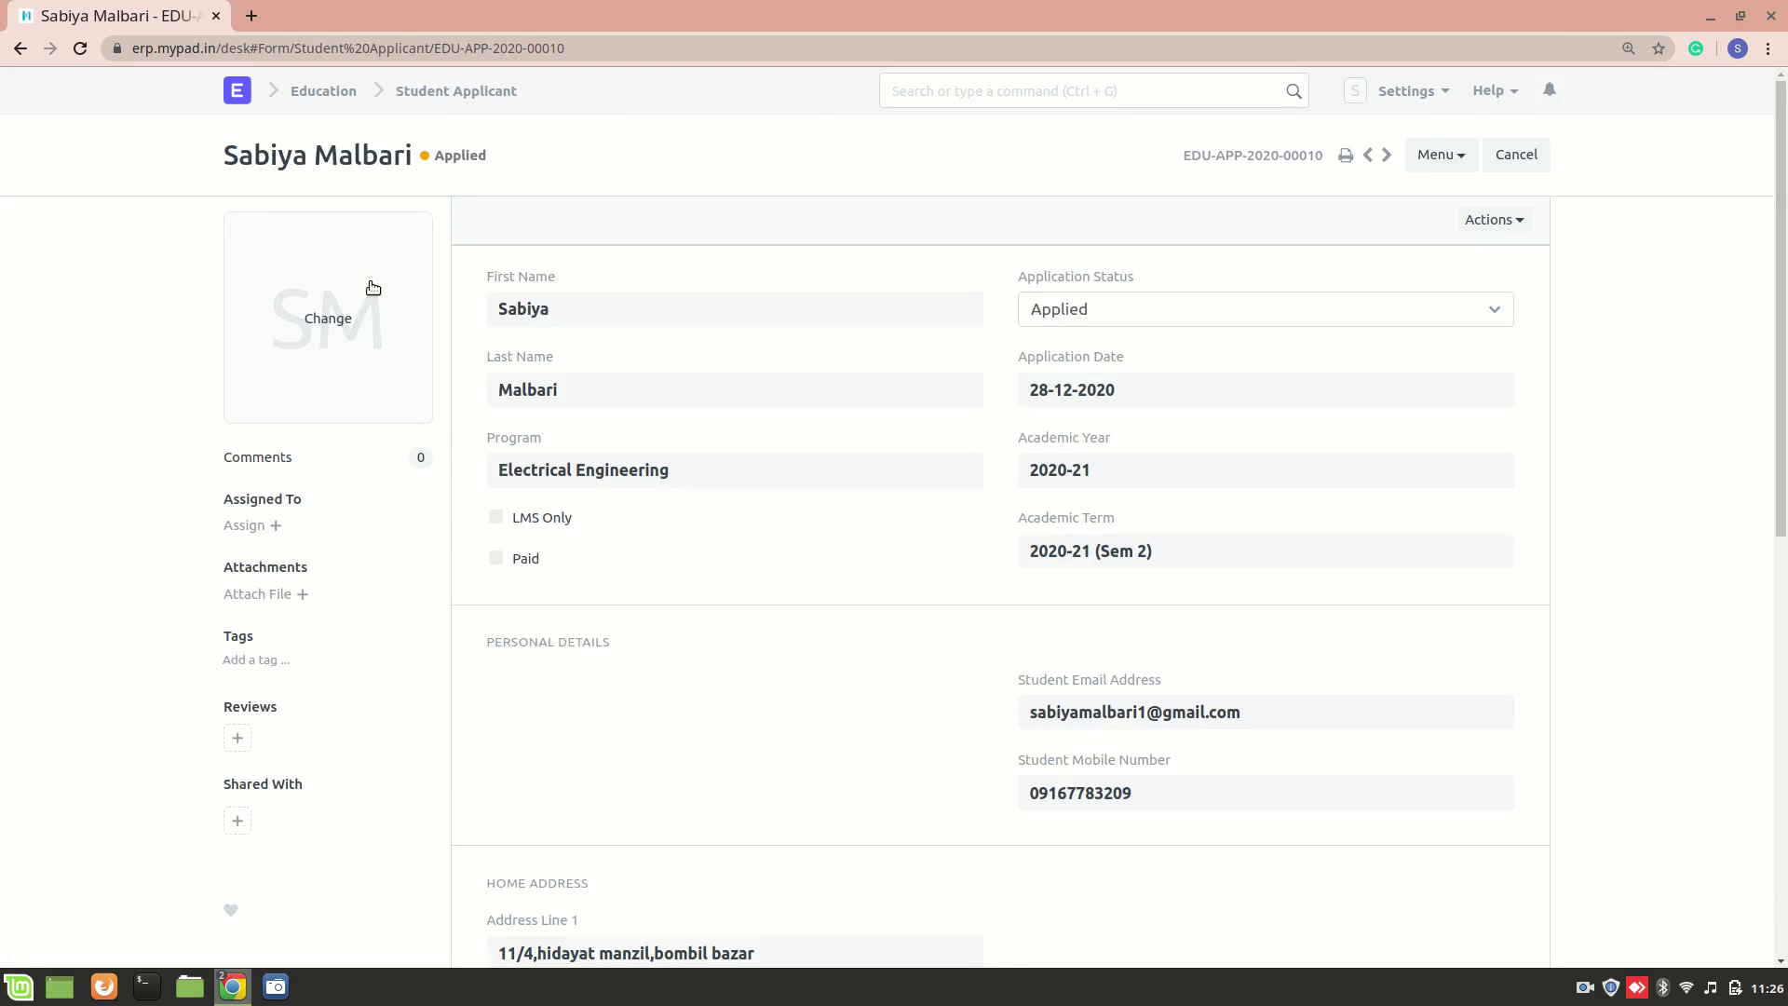
Step: Approve the student application and save it
{"action": "left_click", "coordinate": [1494, 220]}
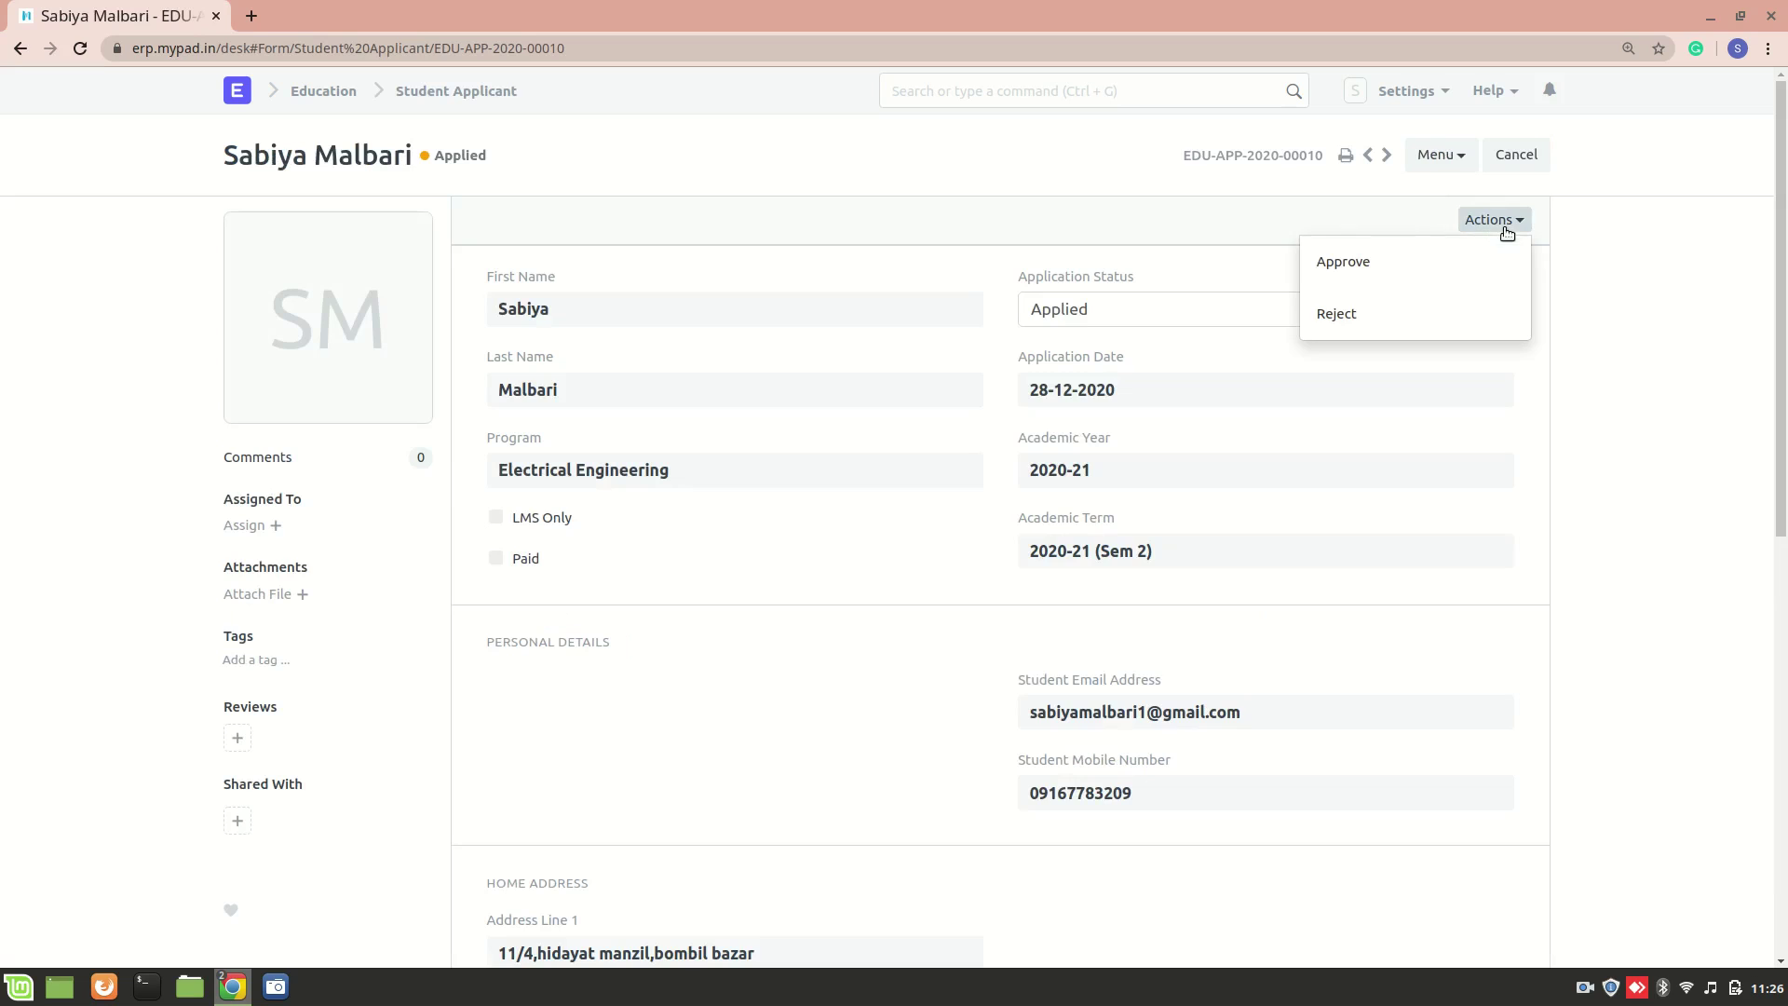
{"action": "left_click", "coordinate": [1355, 262]}
{"action": "left_click", "coordinate": [1511, 157]}
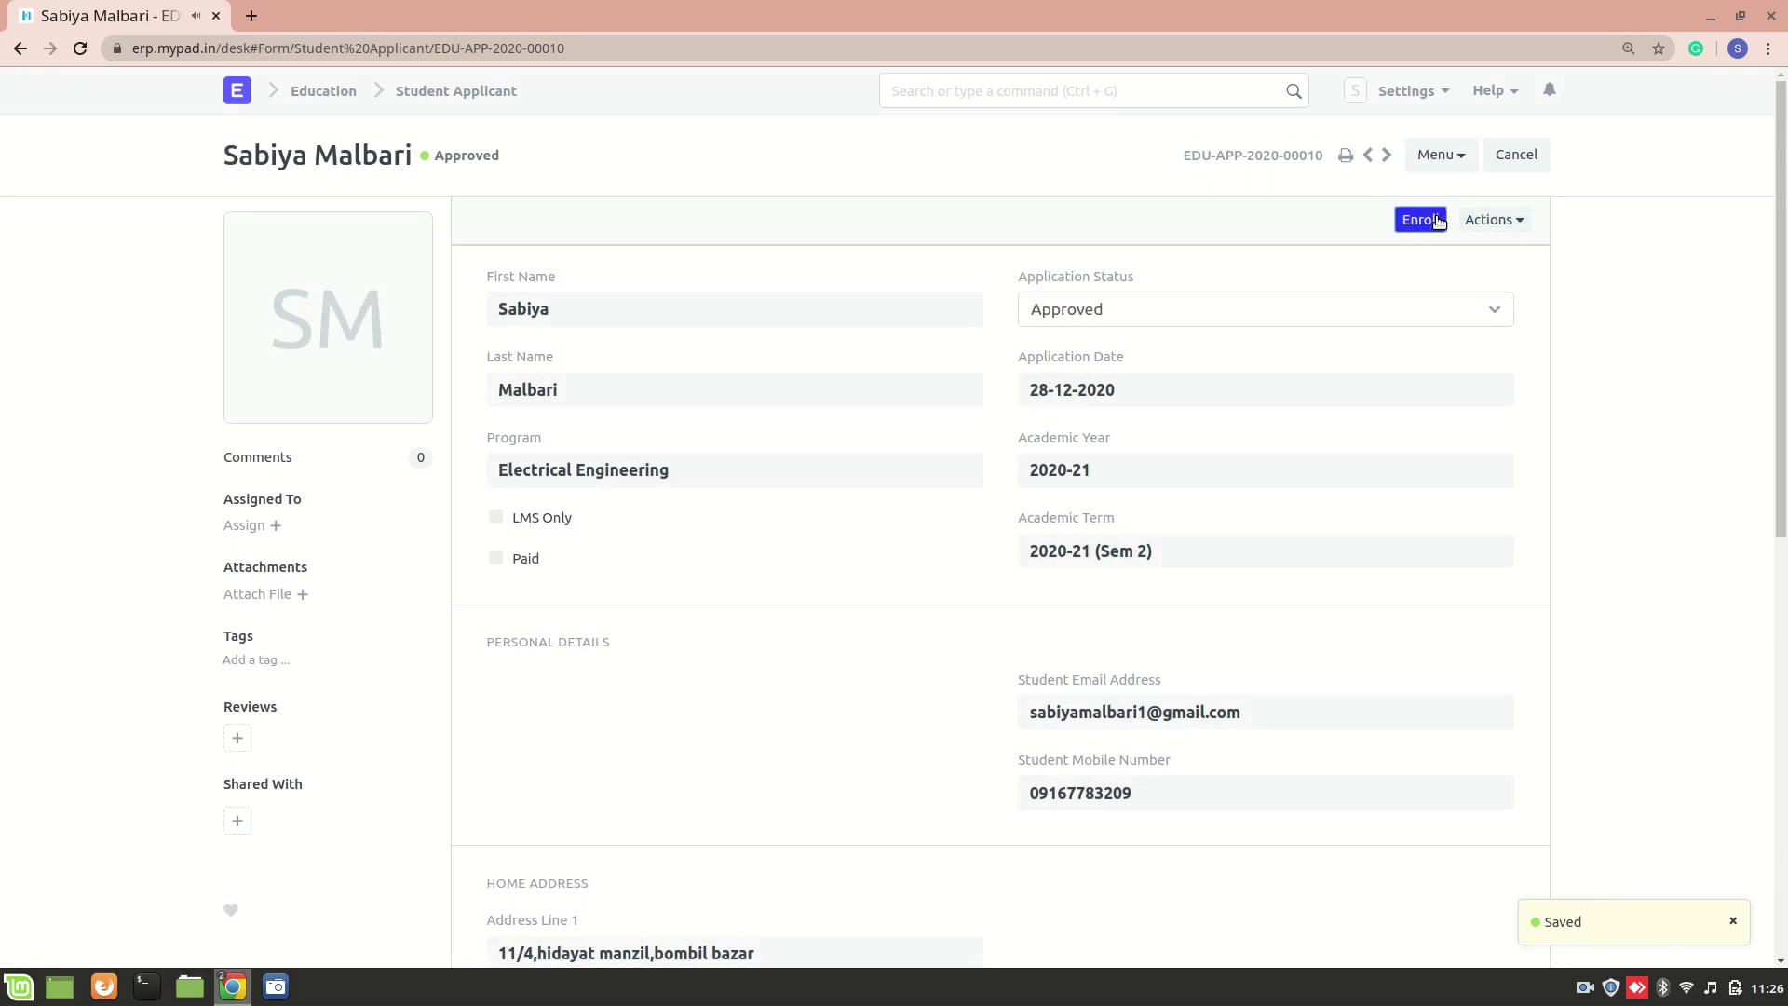
Step: Enroll the approved applicant, then go back to the Student Applicant report
{"action": "left_click", "coordinate": [1420, 220]}
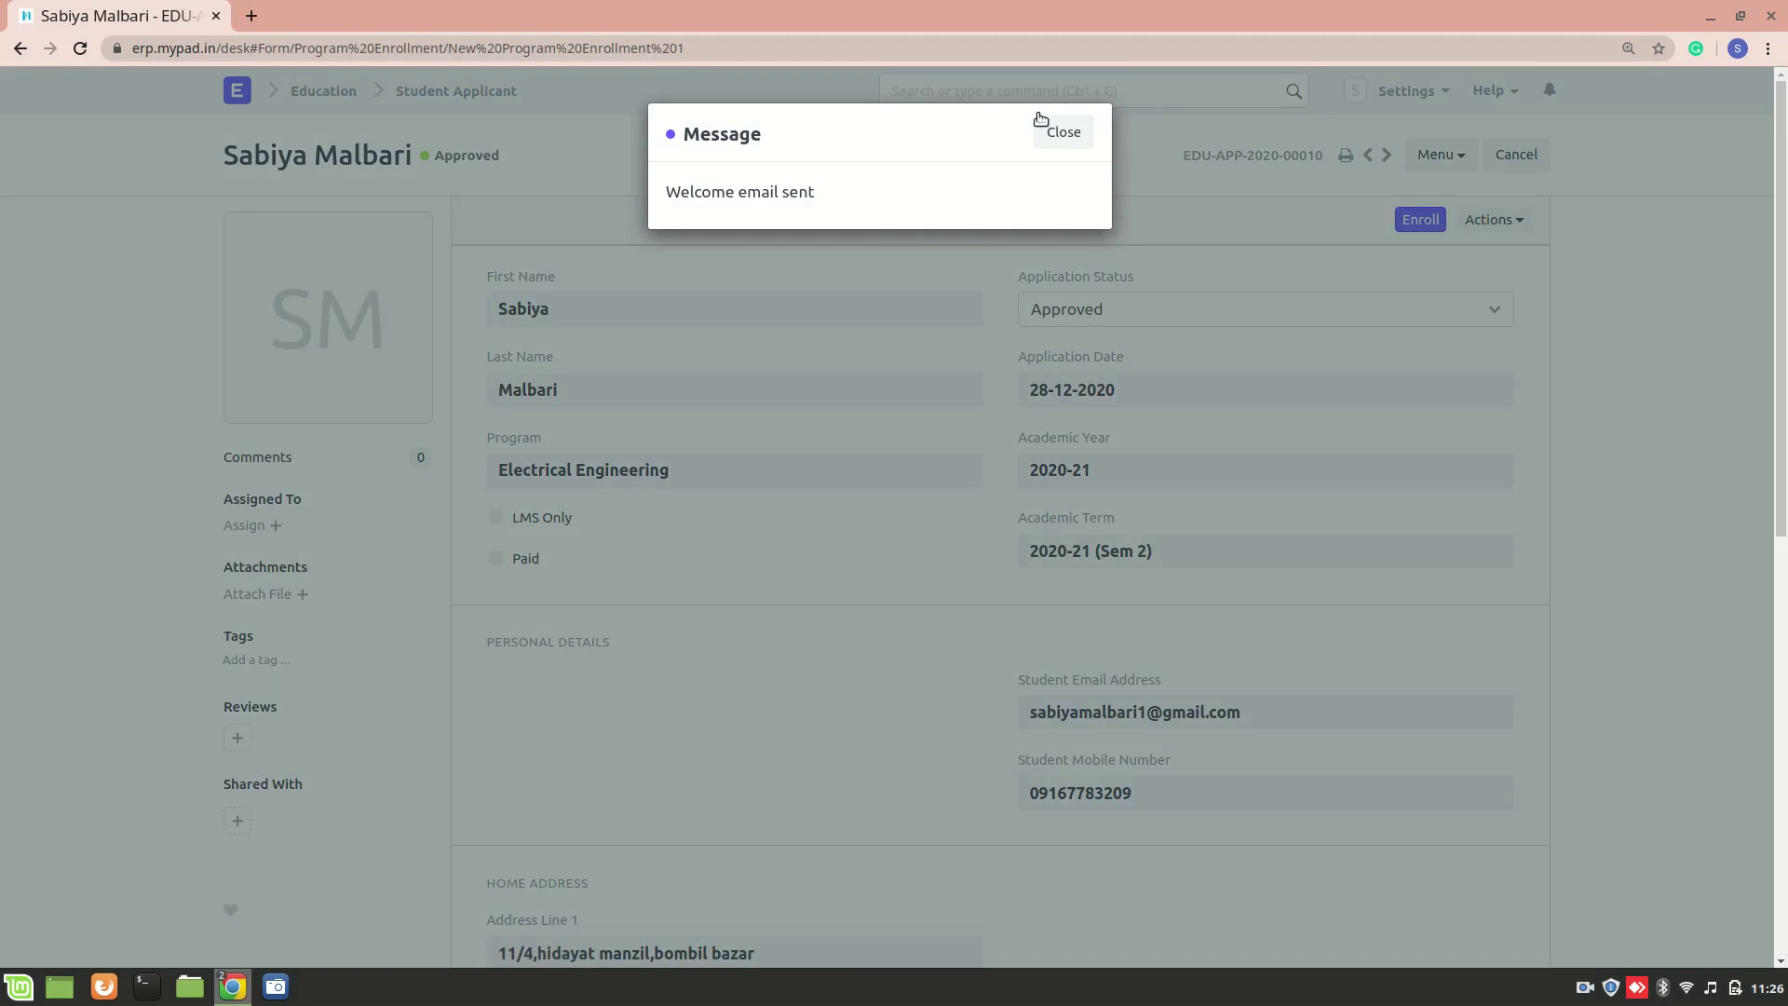
{"action": "left_click", "coordinate": [1062, 131]}
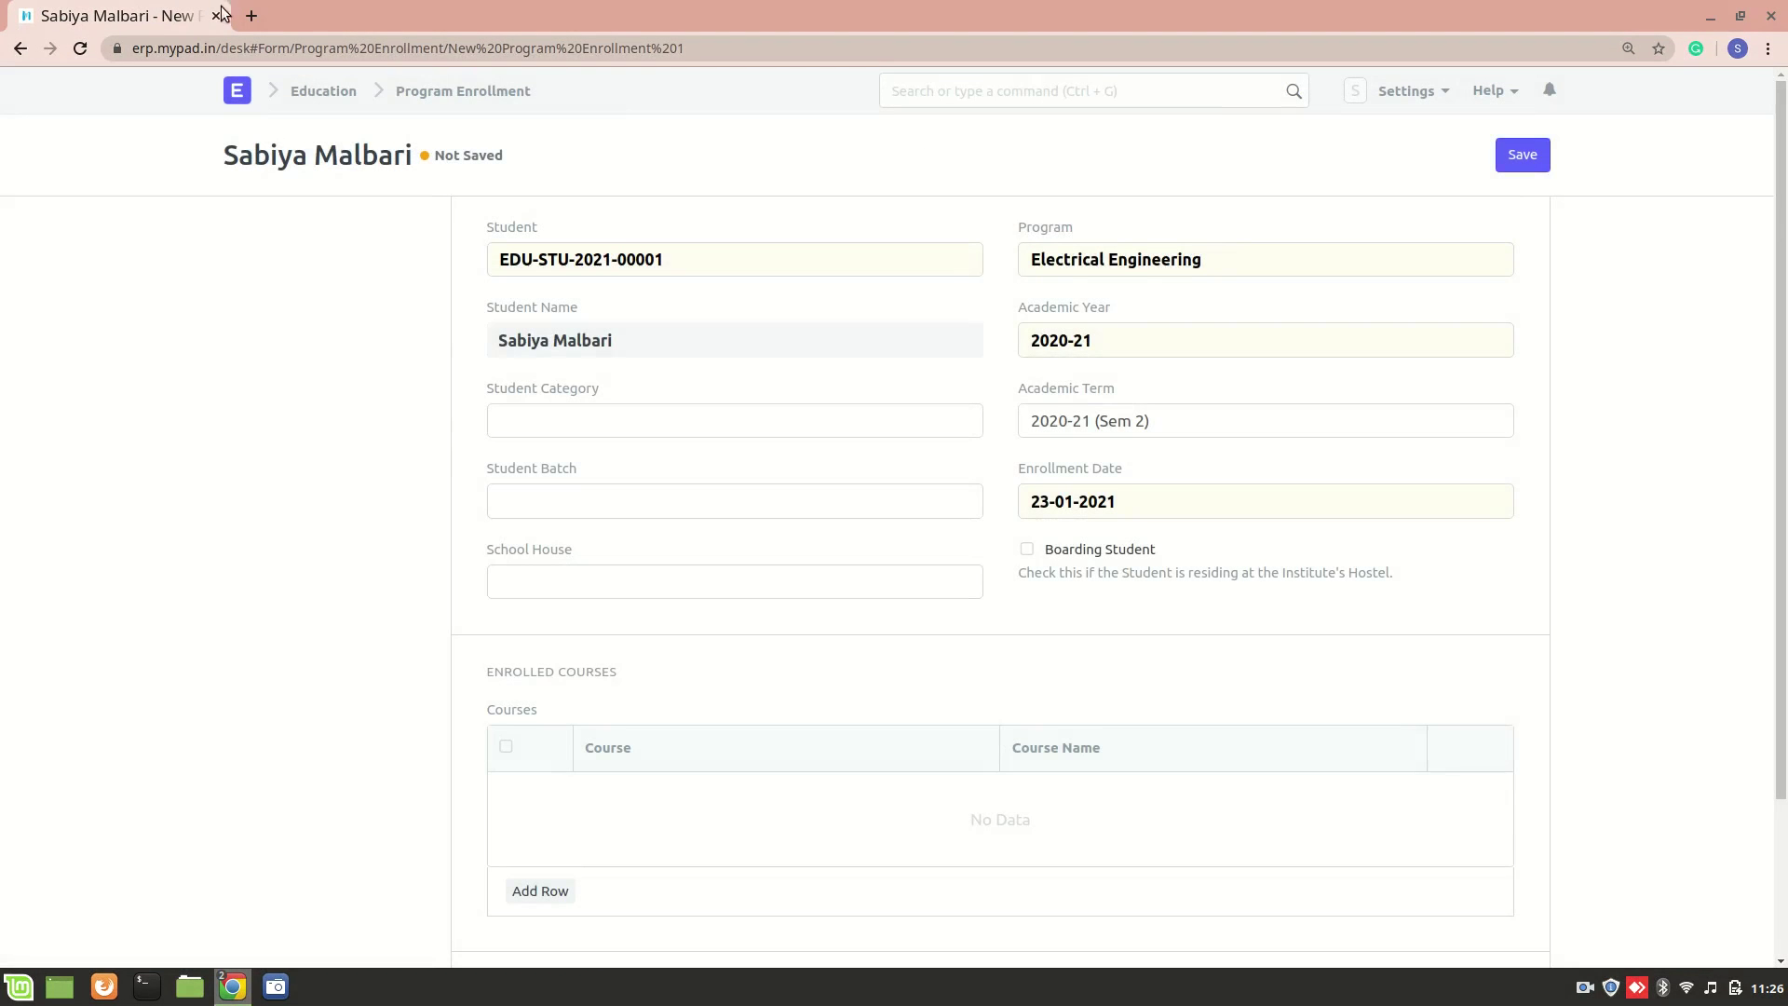
{"action": "left_click", "coordinate": [21, 47]}
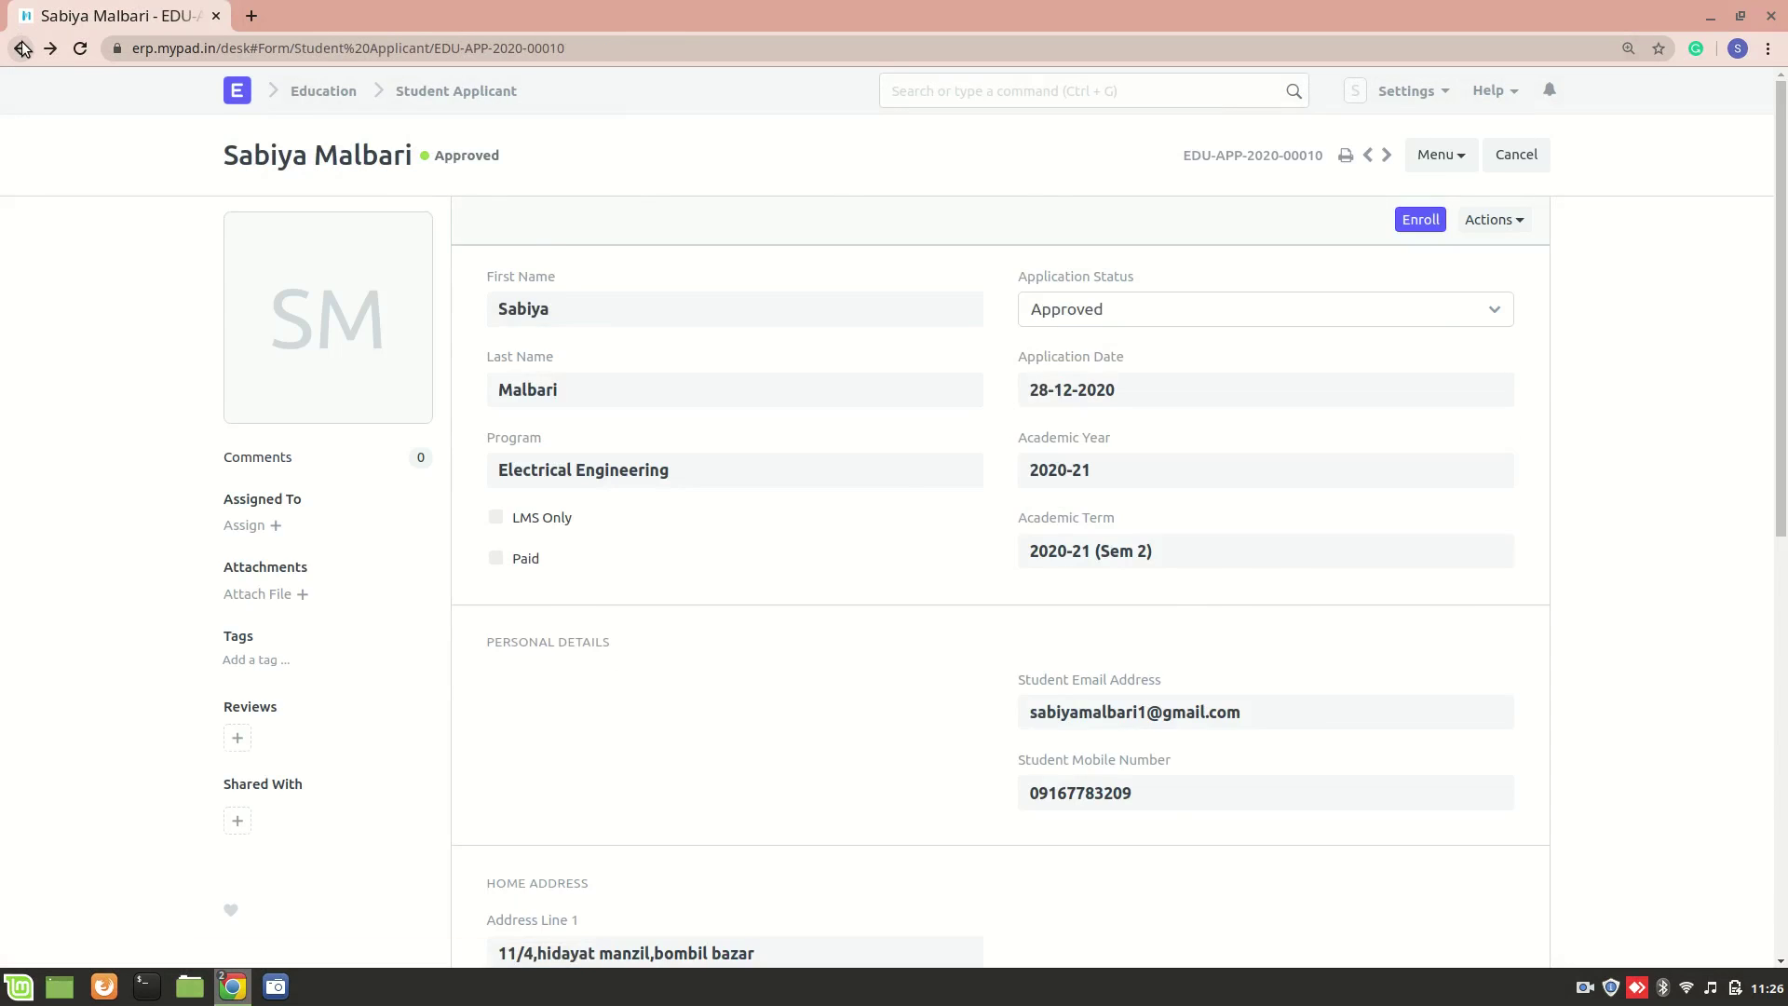
{"action": "left_click", "coordinate": [21, 47]}
{"action": "left_click", "coordinate": [20, 47]}
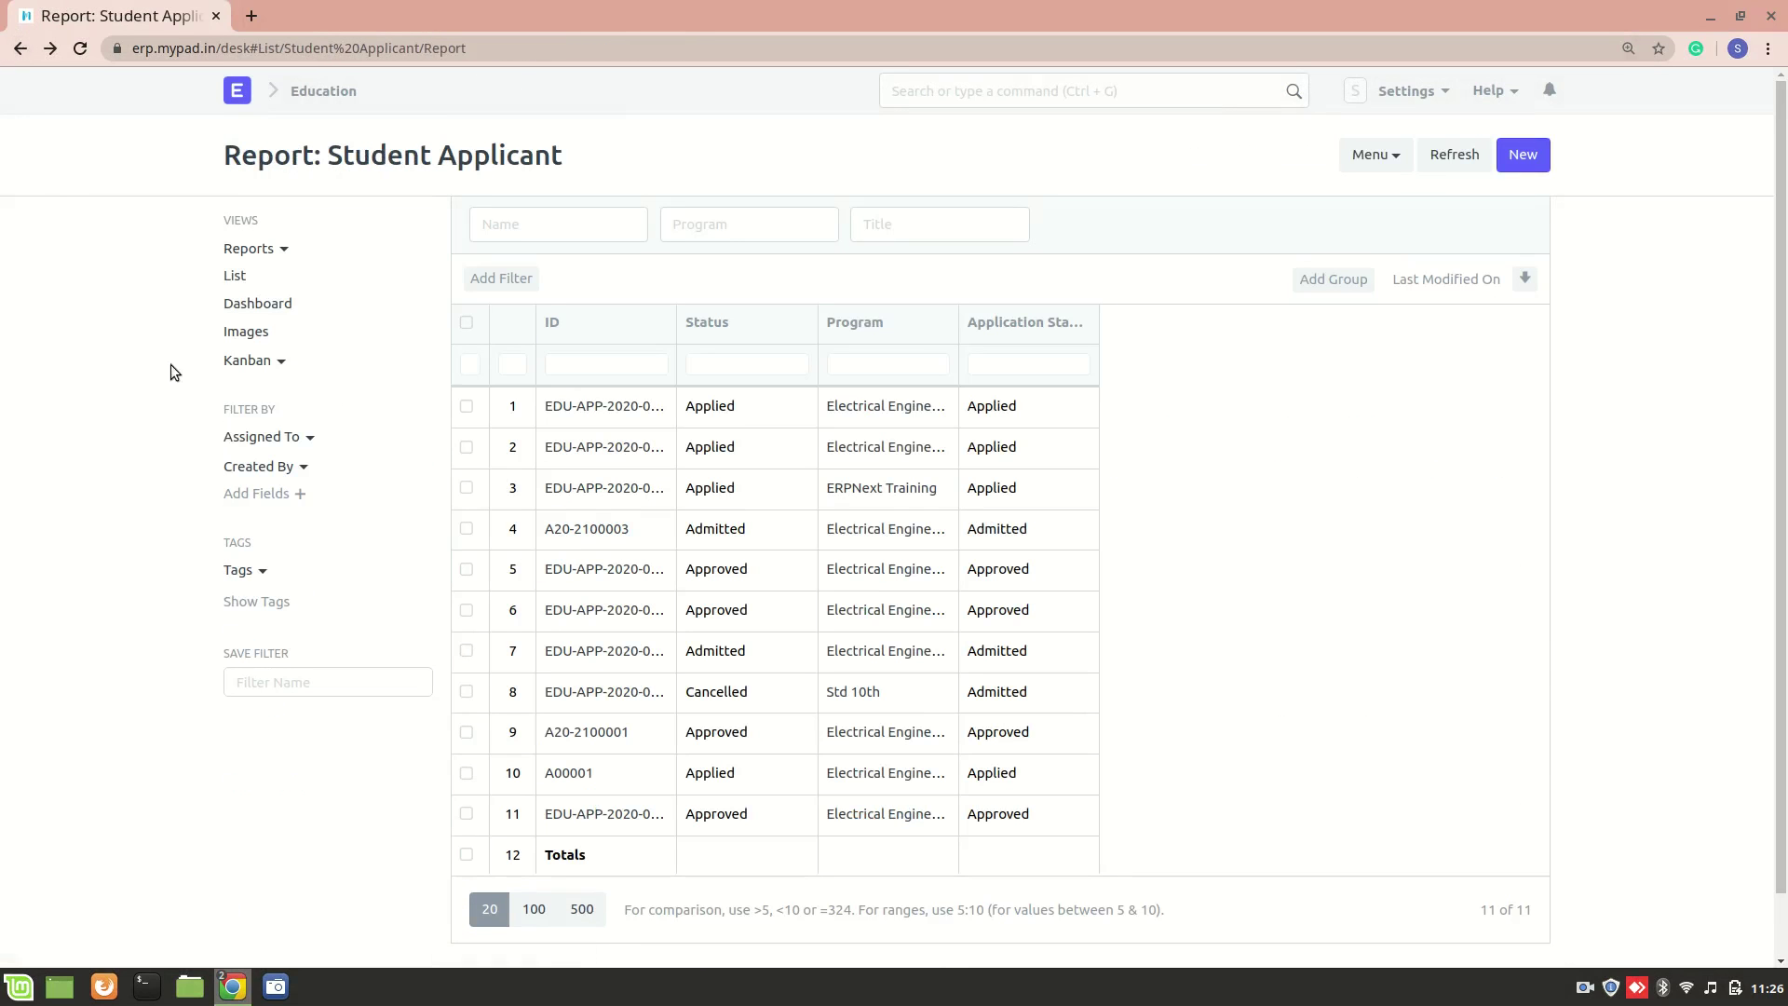
Step: Go back to the Education workspace and open the Course Scheduling Tool from Tools
{"action": "left_click", "coordinate": [21, 48]}
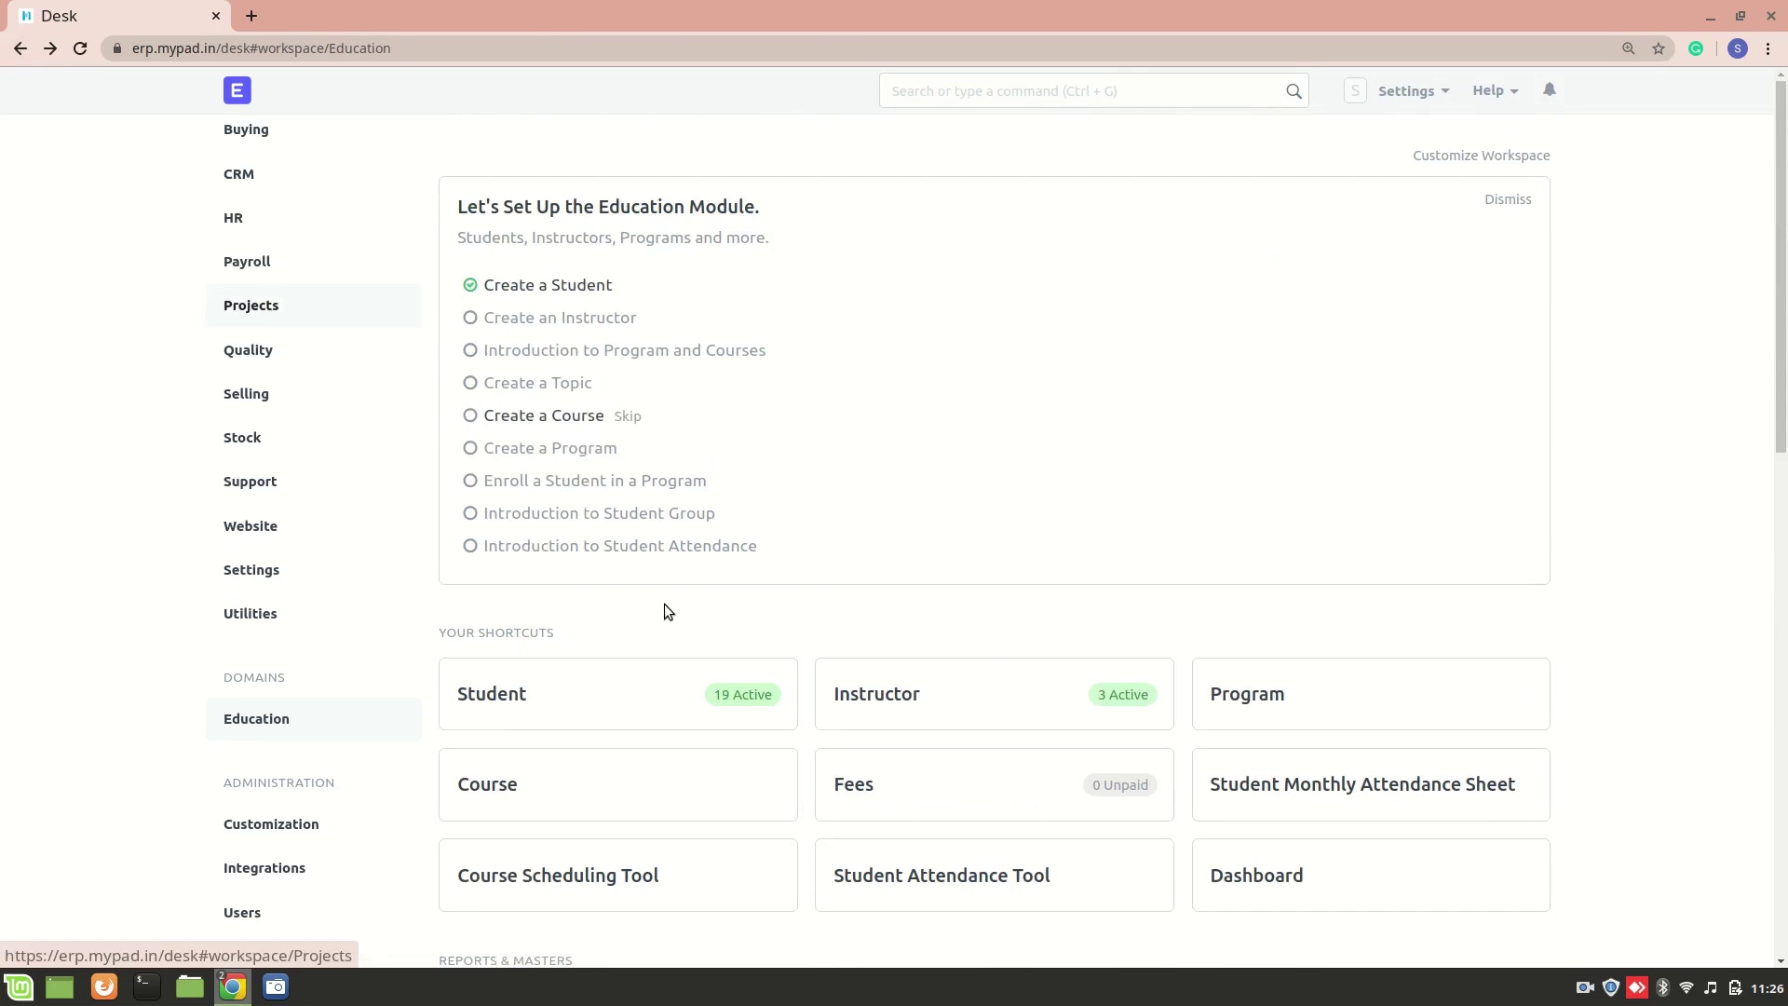
{"action": "scroll", "coordinate": [668, 611], "scroll_direction": "down", "scroll_amount": 10}
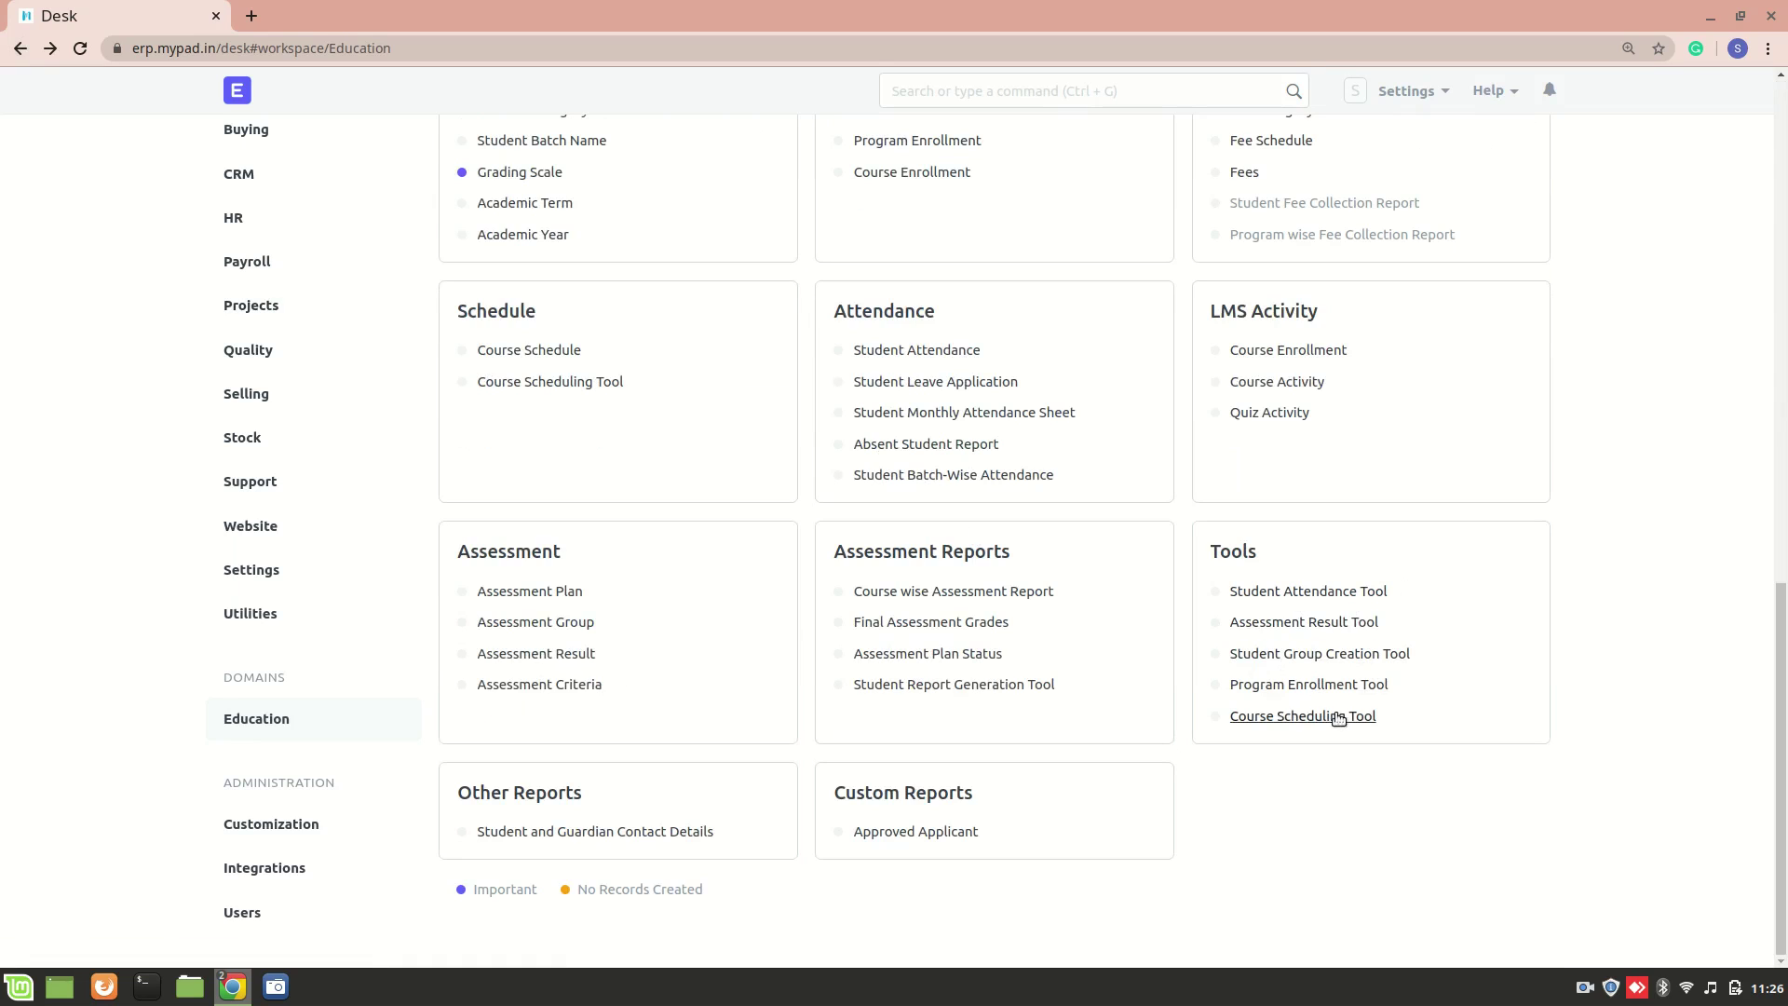
{"action": "left_click", "coordinate": [1295, 717]}
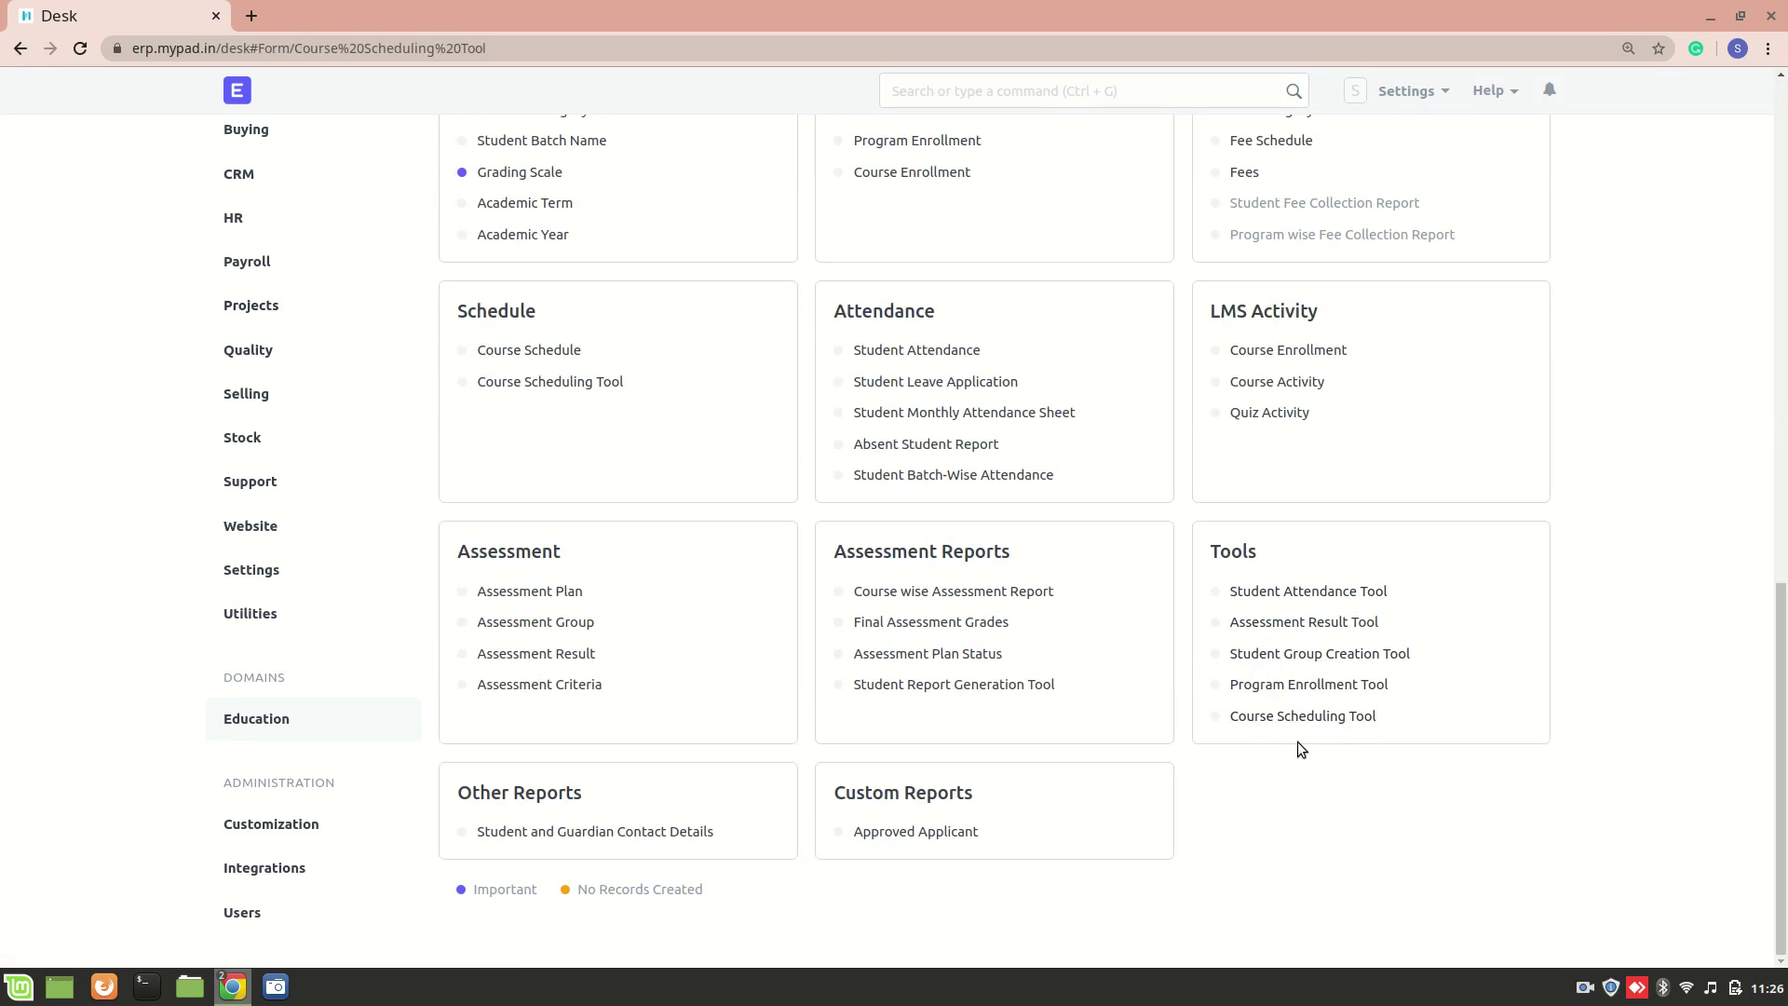
Step: Look at the Course End Date and Start Date calendars, then return to the Education workspace
{"action": "left_click", "coordinate": [1192, 731]}
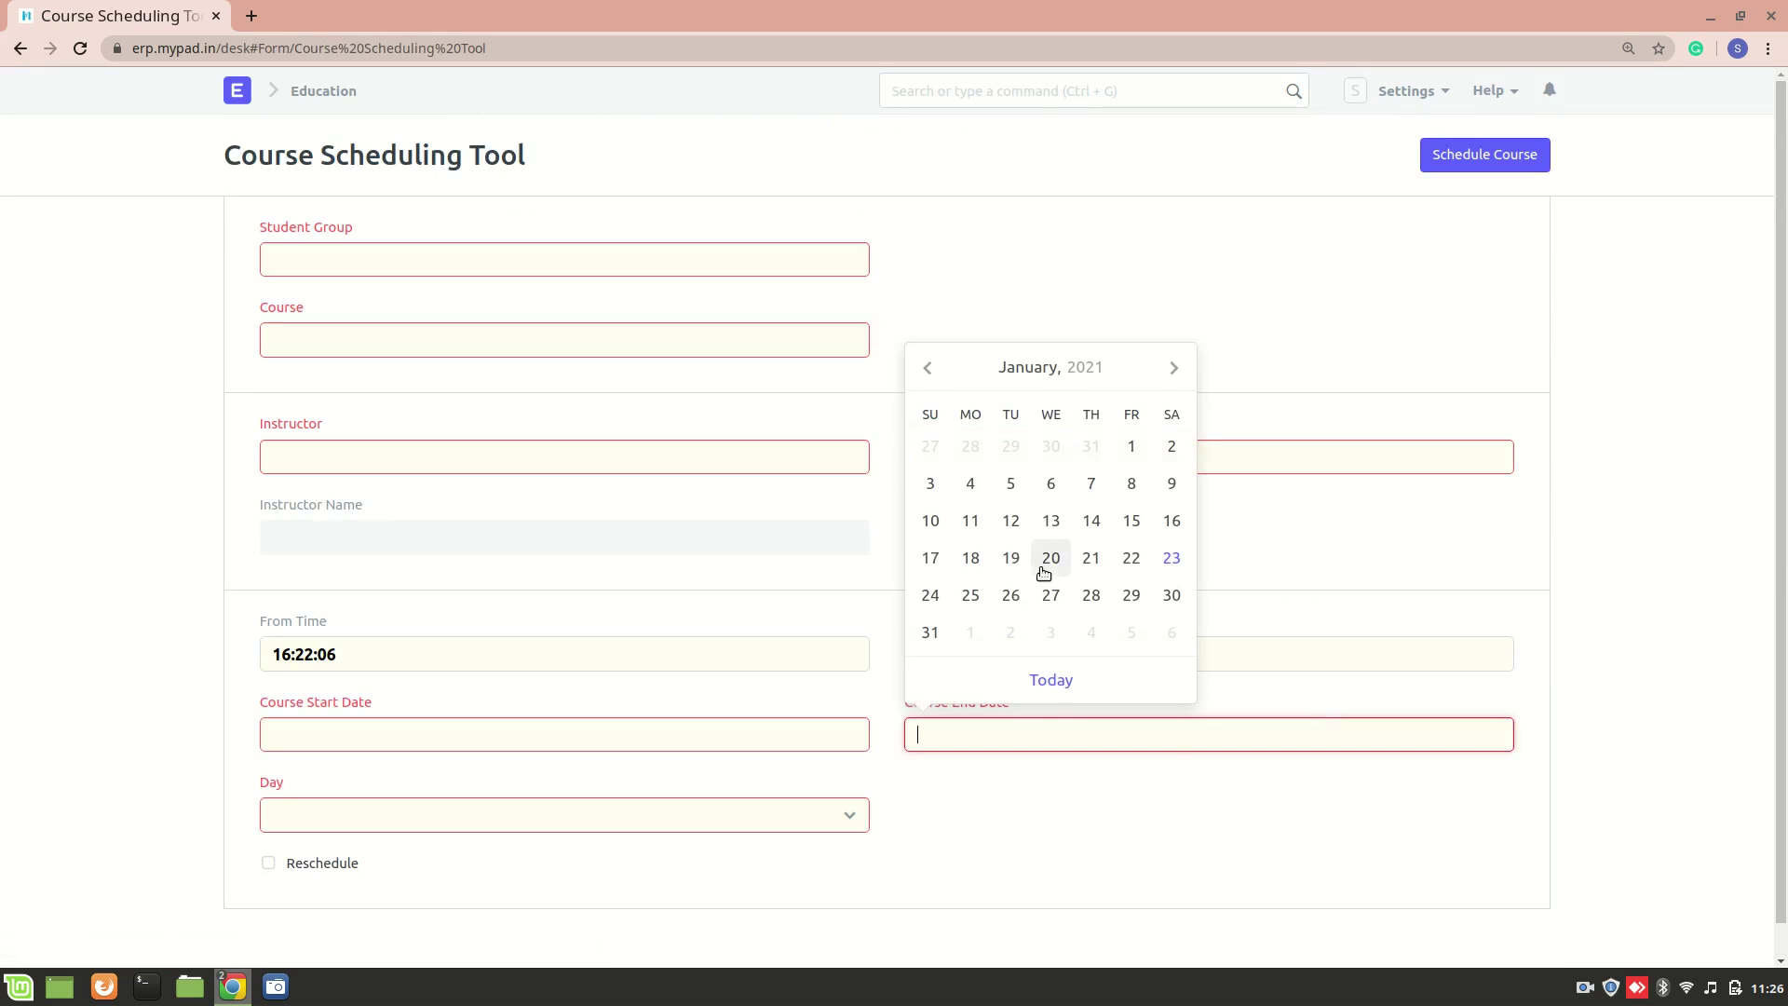
{"action": "left_click", "coordinate": [1032, 276]}
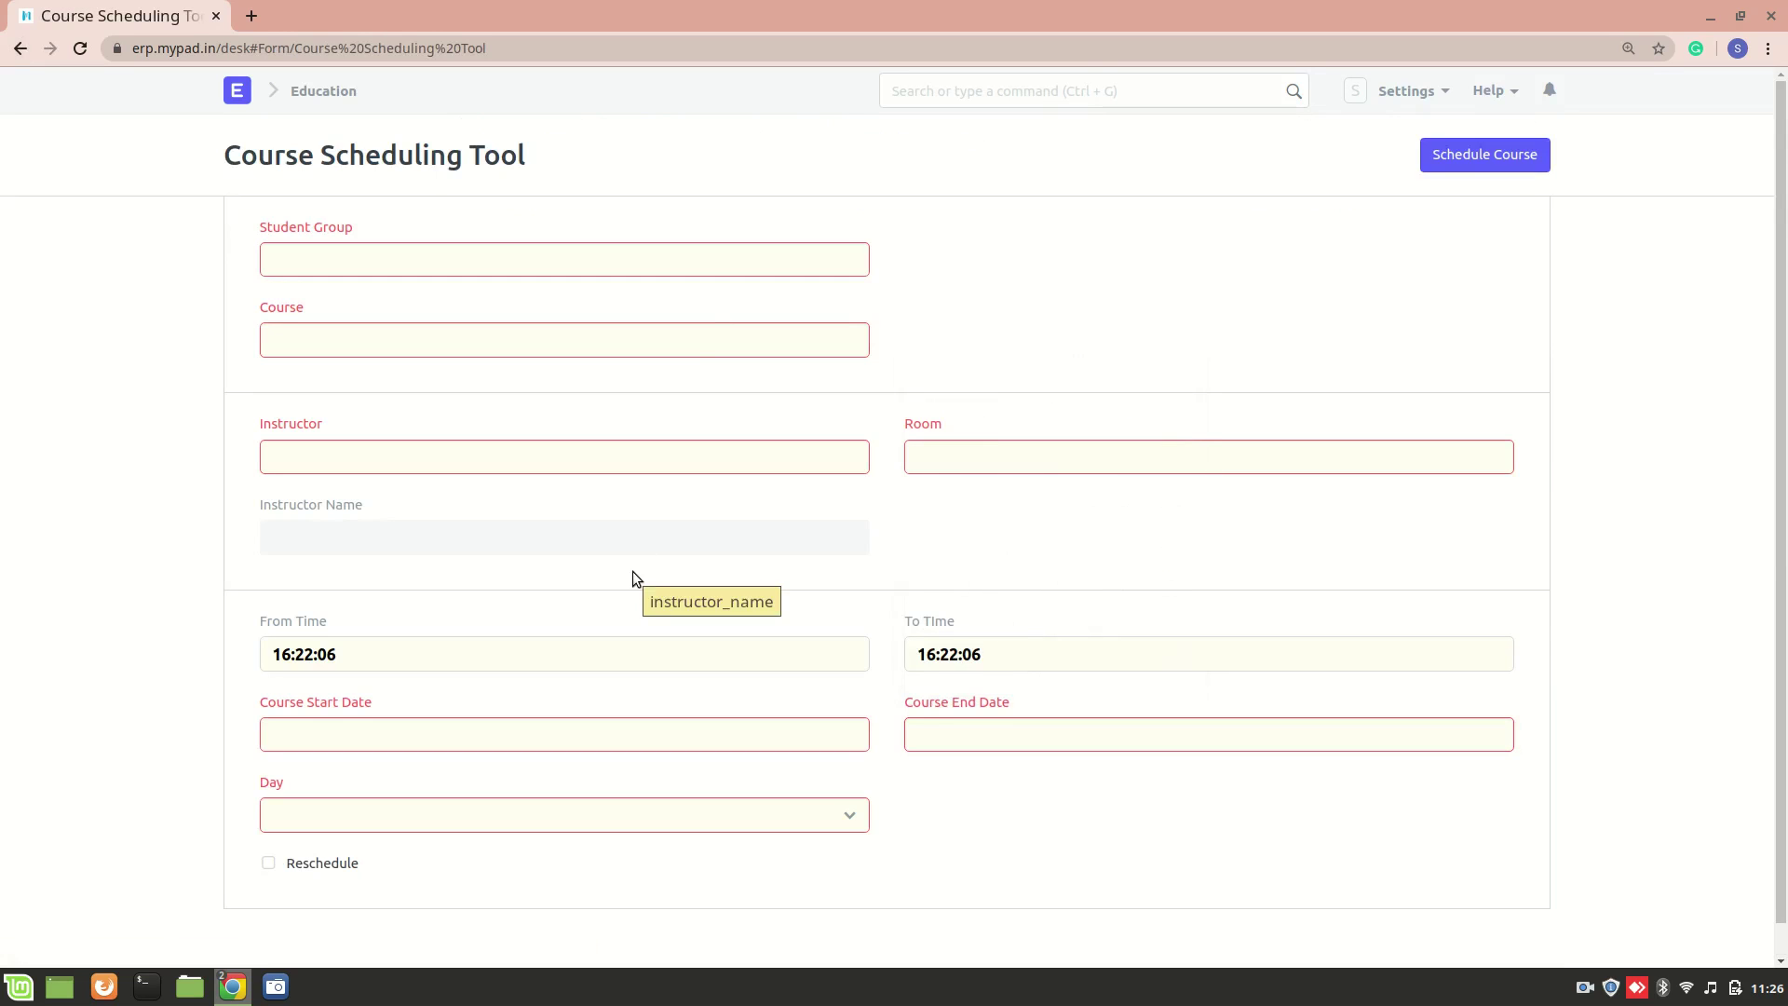
{"action": "scroll", "coordinate": [633, 572], "scroll_direction": "down", "scroll_amount": 1}
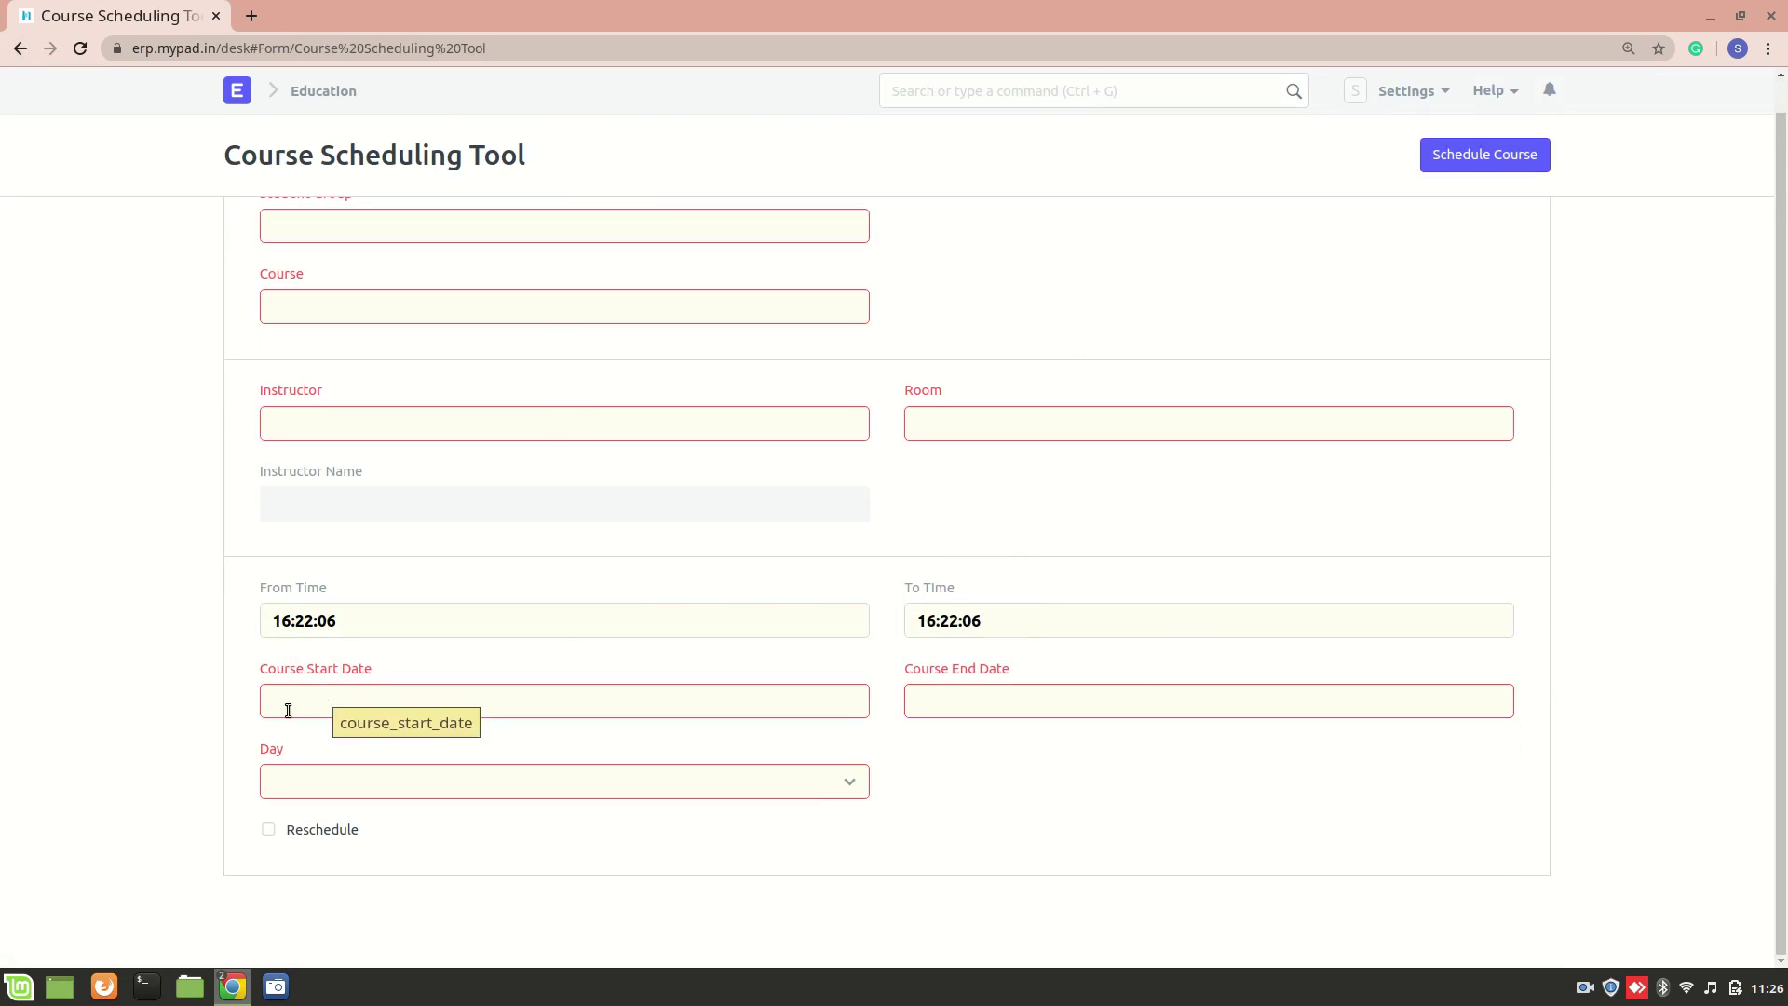
{"action": "left_click", "coordinate": [324, 694]}
{"action": "left_click", "coordinate": [188, 673]}
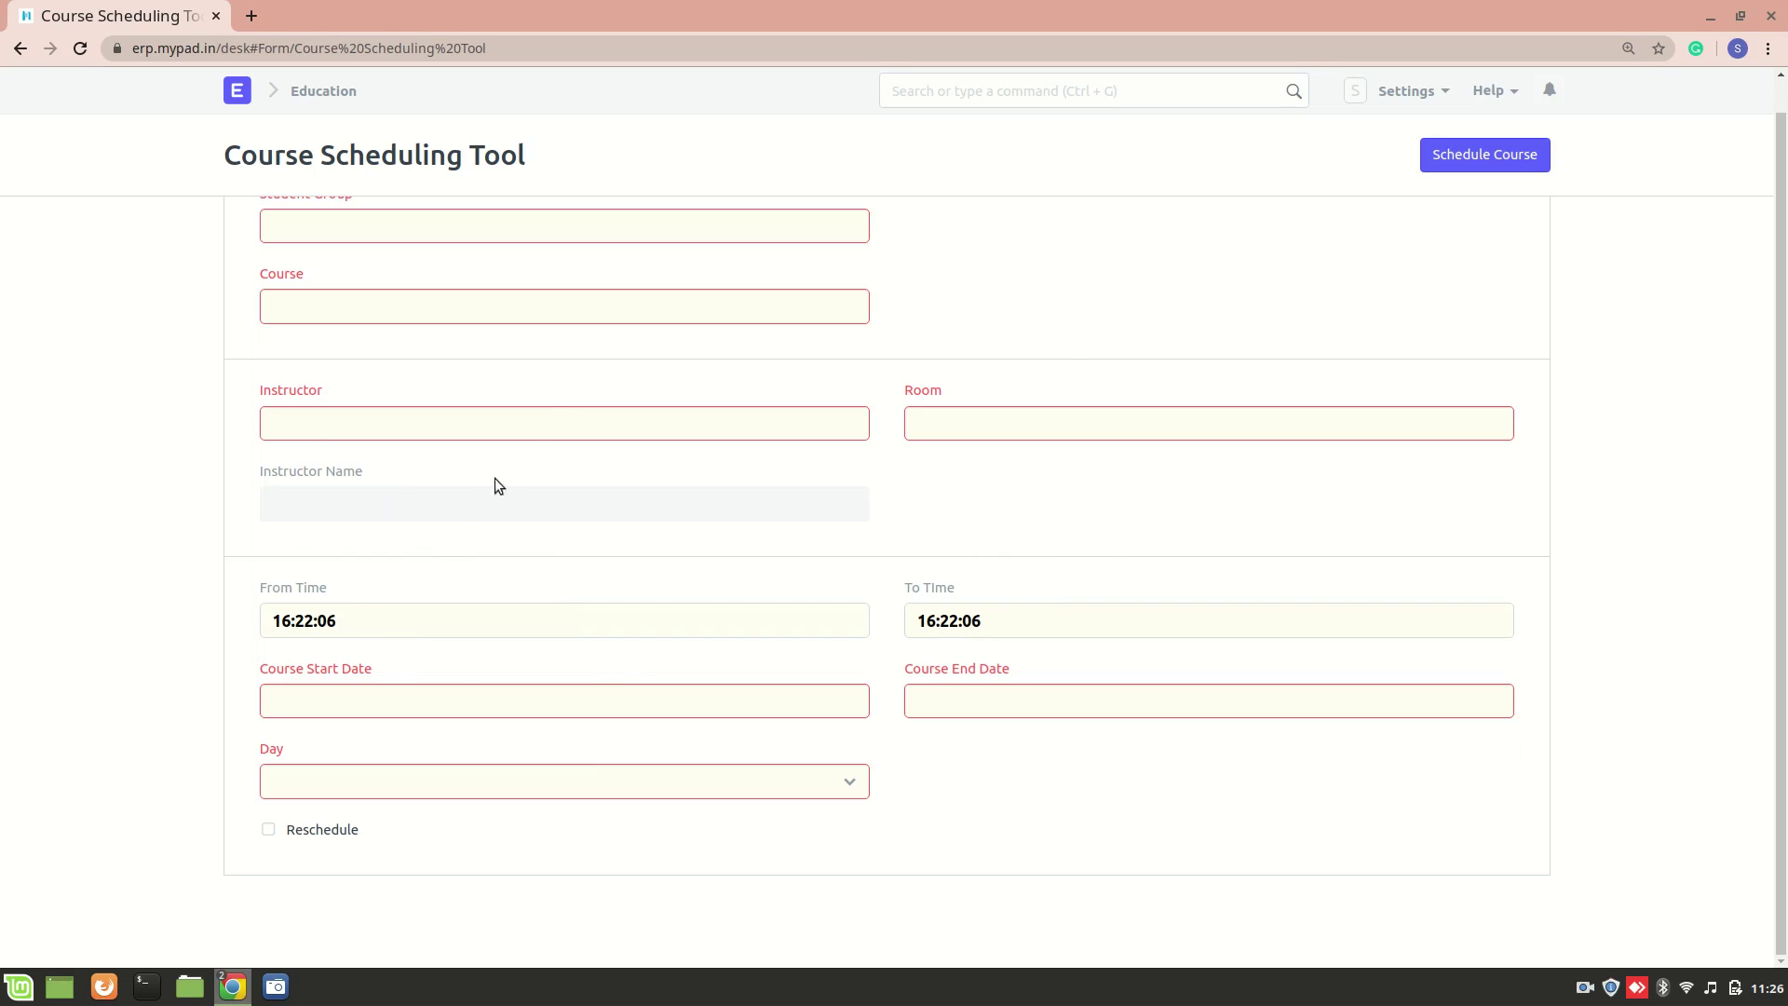
{"action": "scroll", "coordinate": [306, 395], "scroll_direction": "up", "scroll_amount": 1}
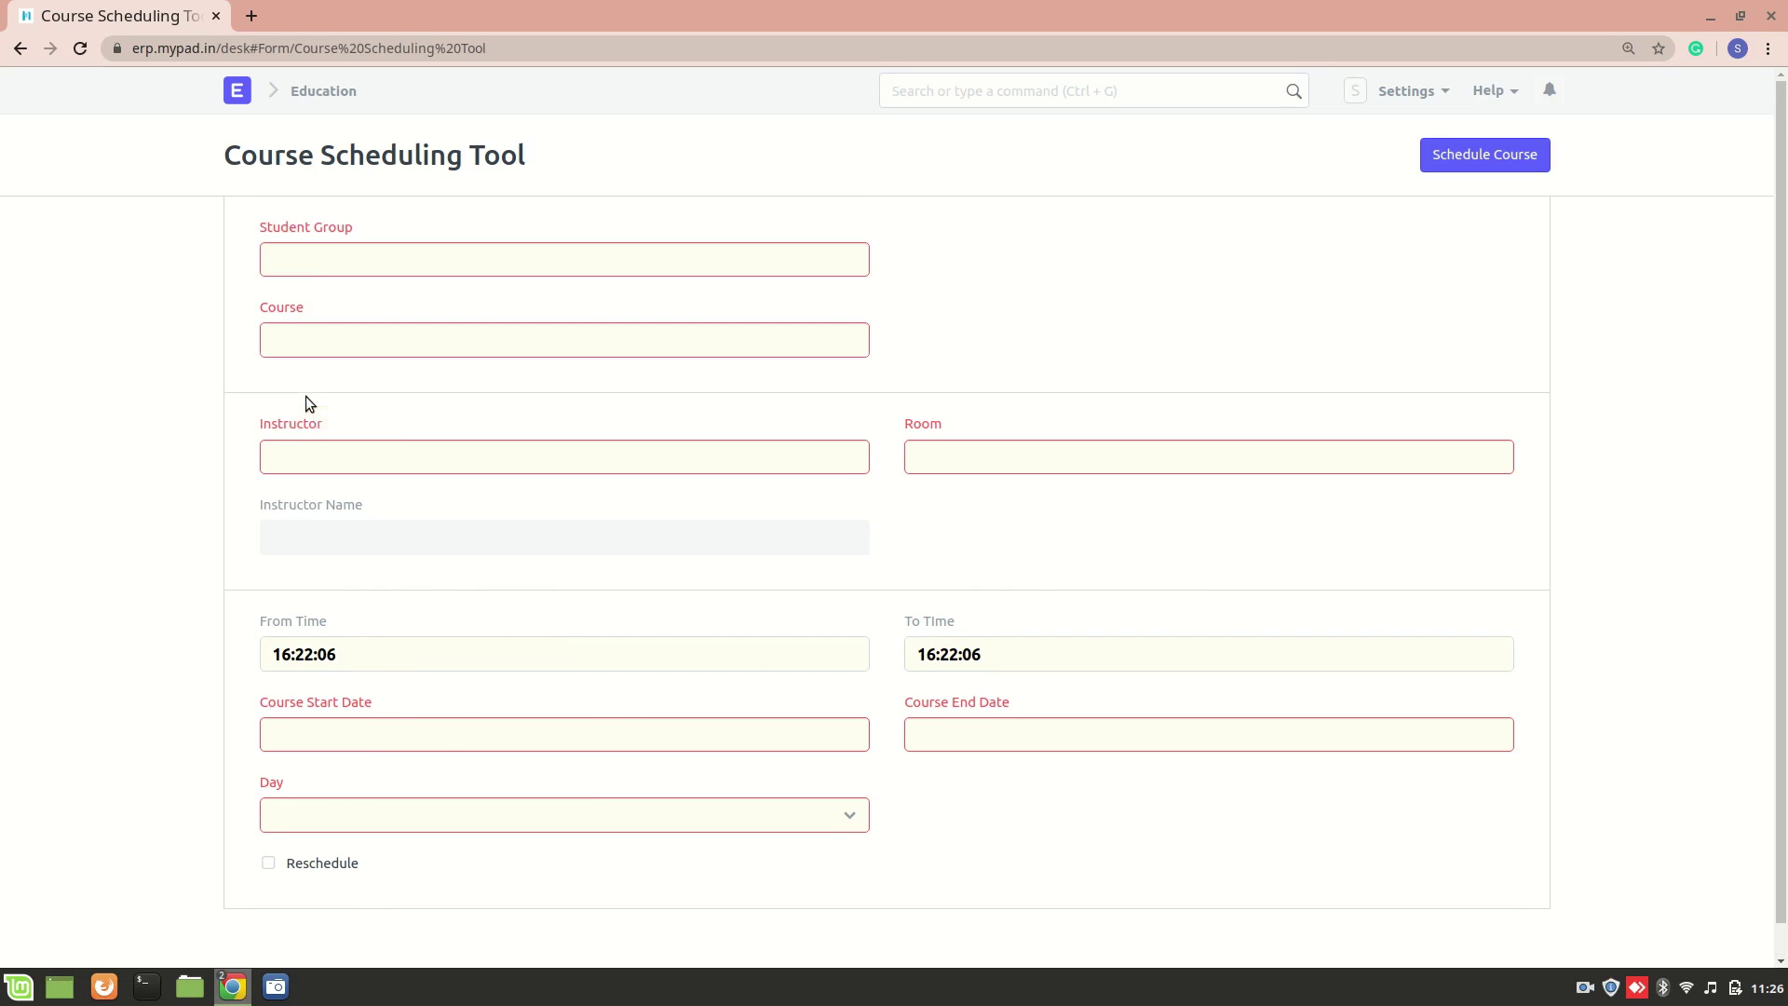
{"action": "left_click", "coordinate": [22, 58]}
{"action": "scroll", "coordinate": [449, 706], "scroll_direction": "down", "scroll_amount": 10}
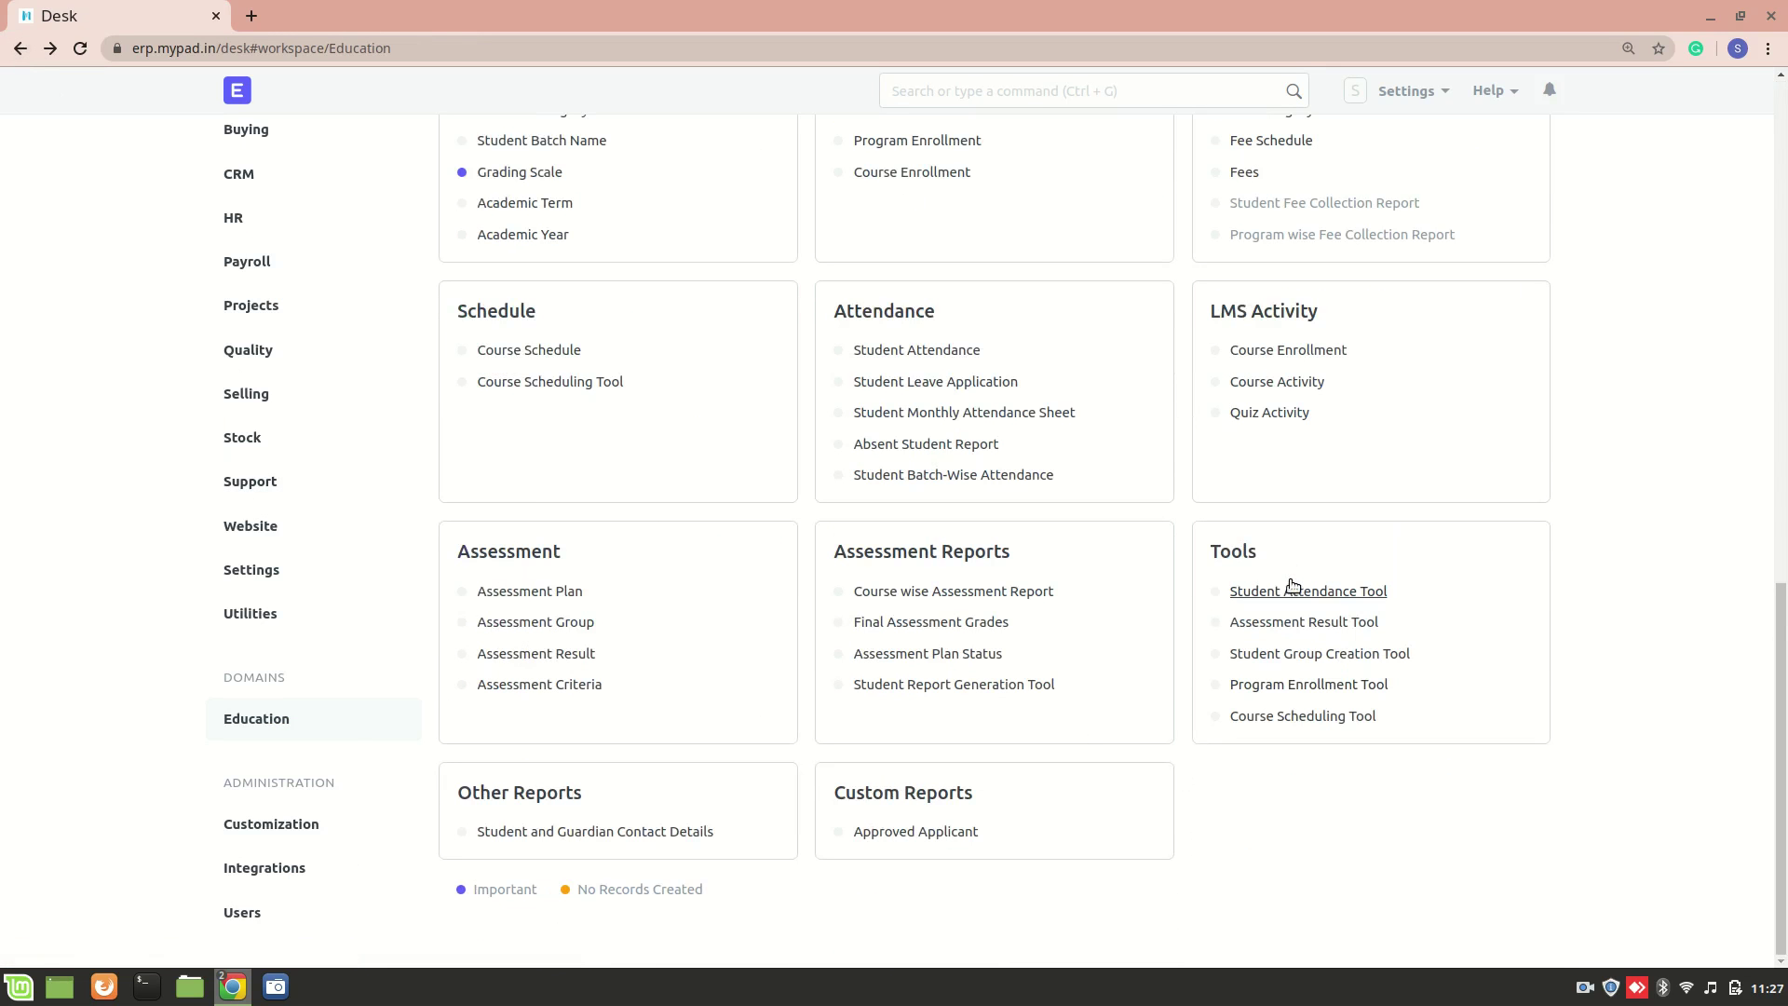
Step: In the Student Attendance Tool, mark the ERPNext Training/ERPNext/2020-21 group's student present on 23-01-2021
{"action": "left_click", "coordinate": [1337, 591]}
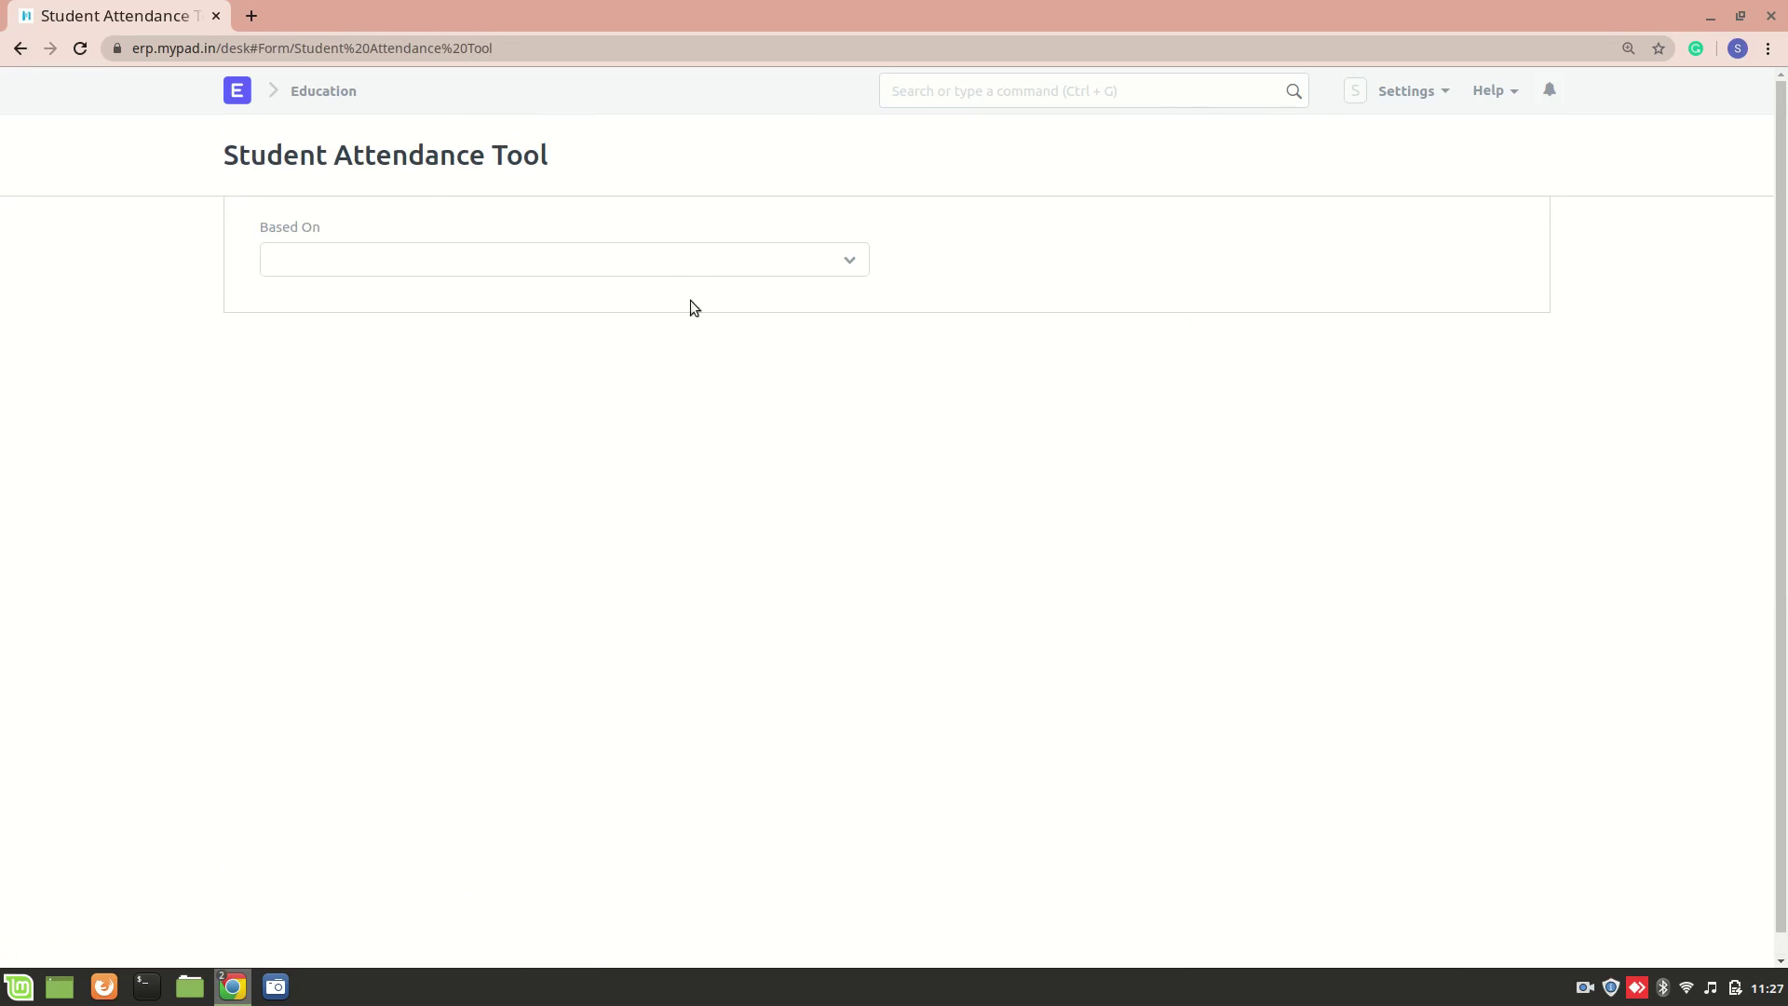
{"action": "left_click", "coordinate": [655, 271]}
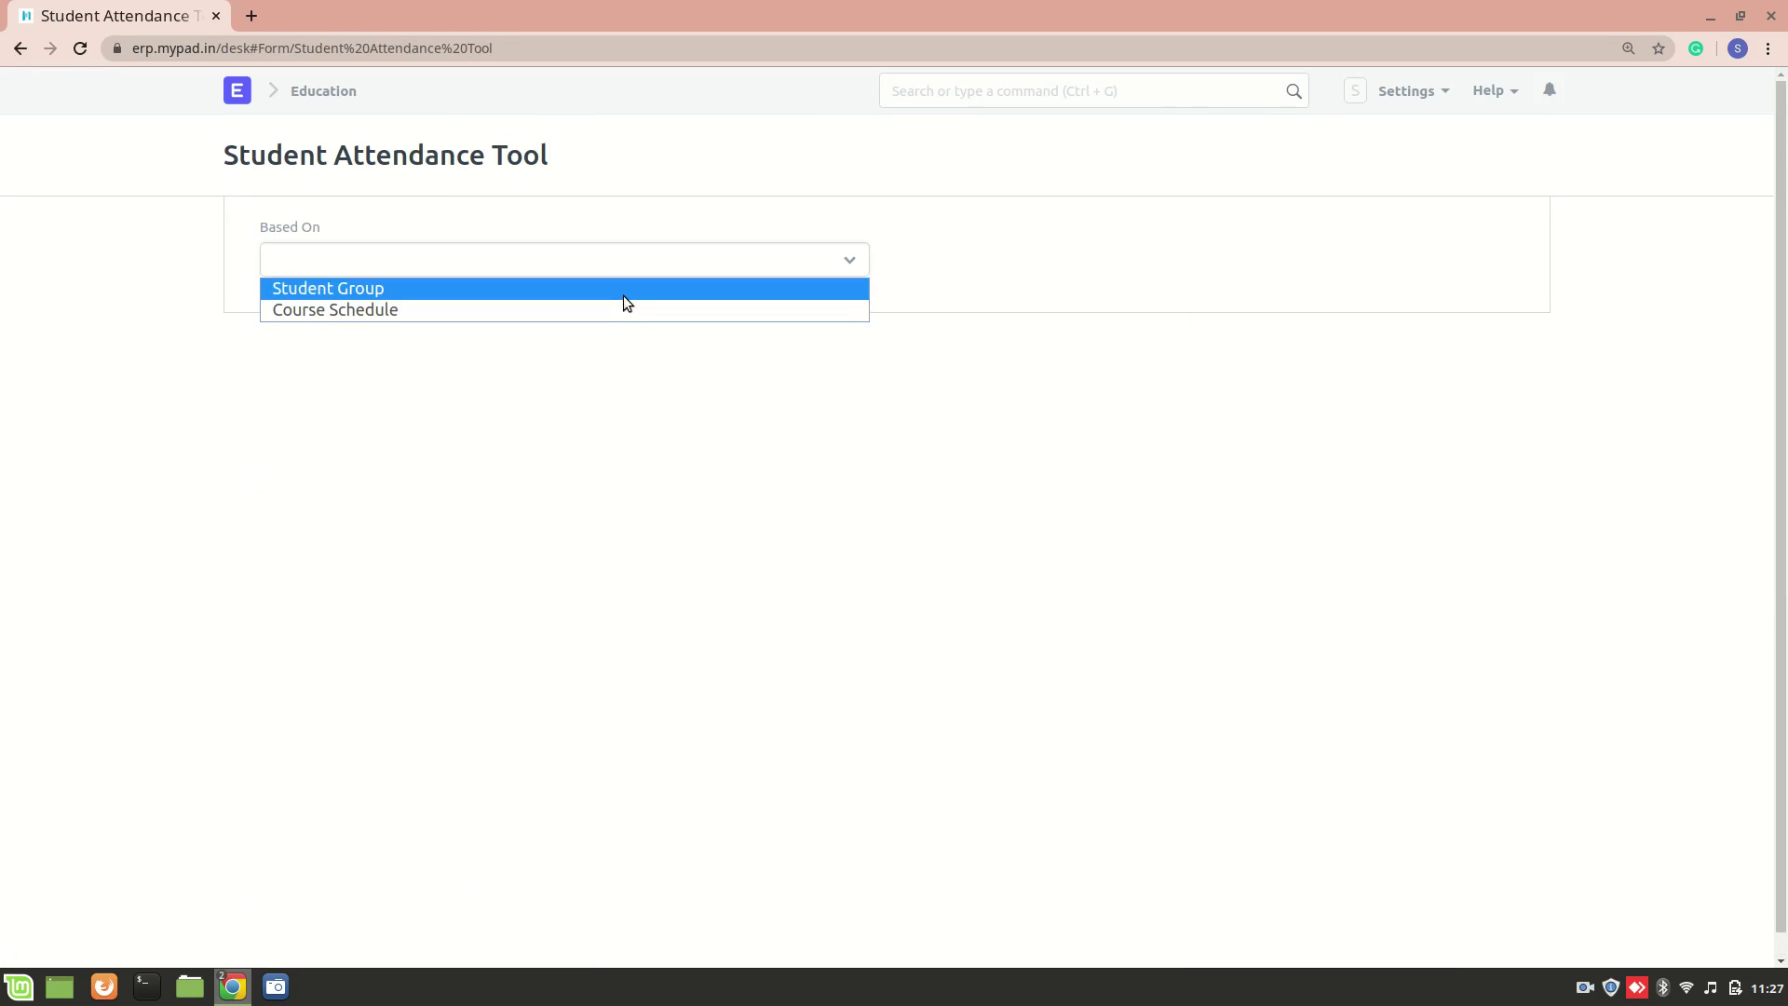
{"action": "left_click", "coordinate": [623, 294]}
{"action": "left_click", "coordinate": [1005, 262]}
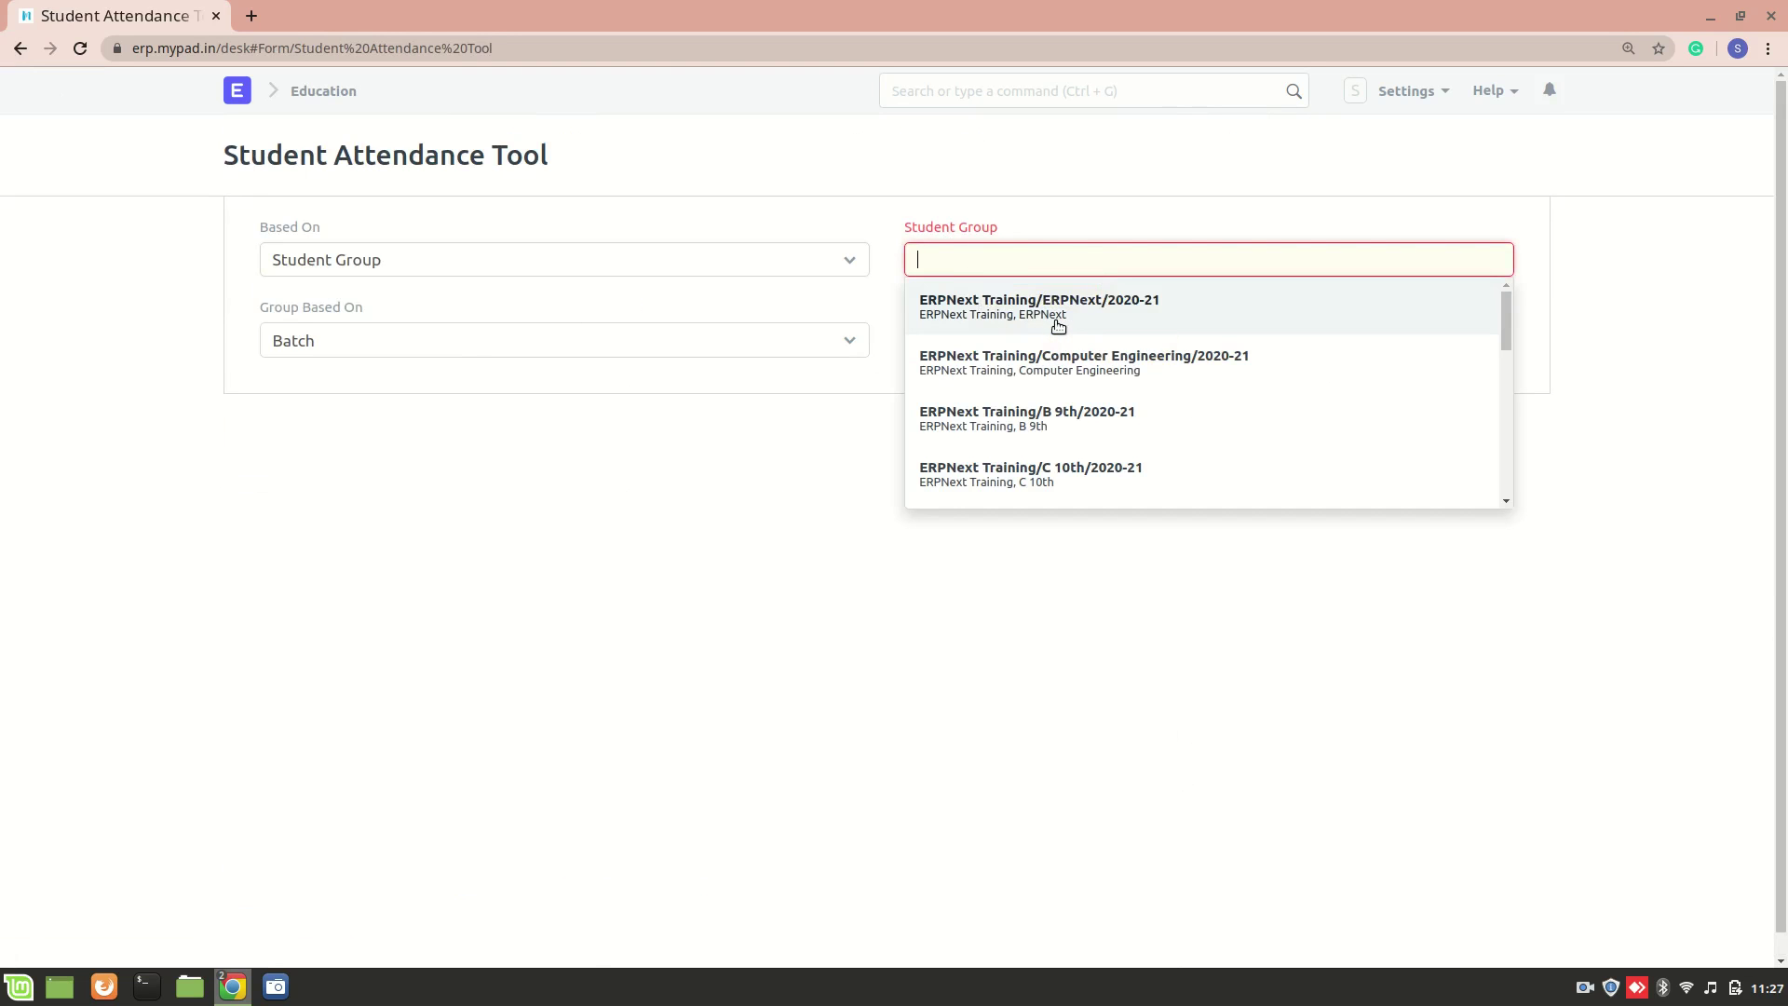
{"action": "left_click", "coordinate": [1054, 320]}
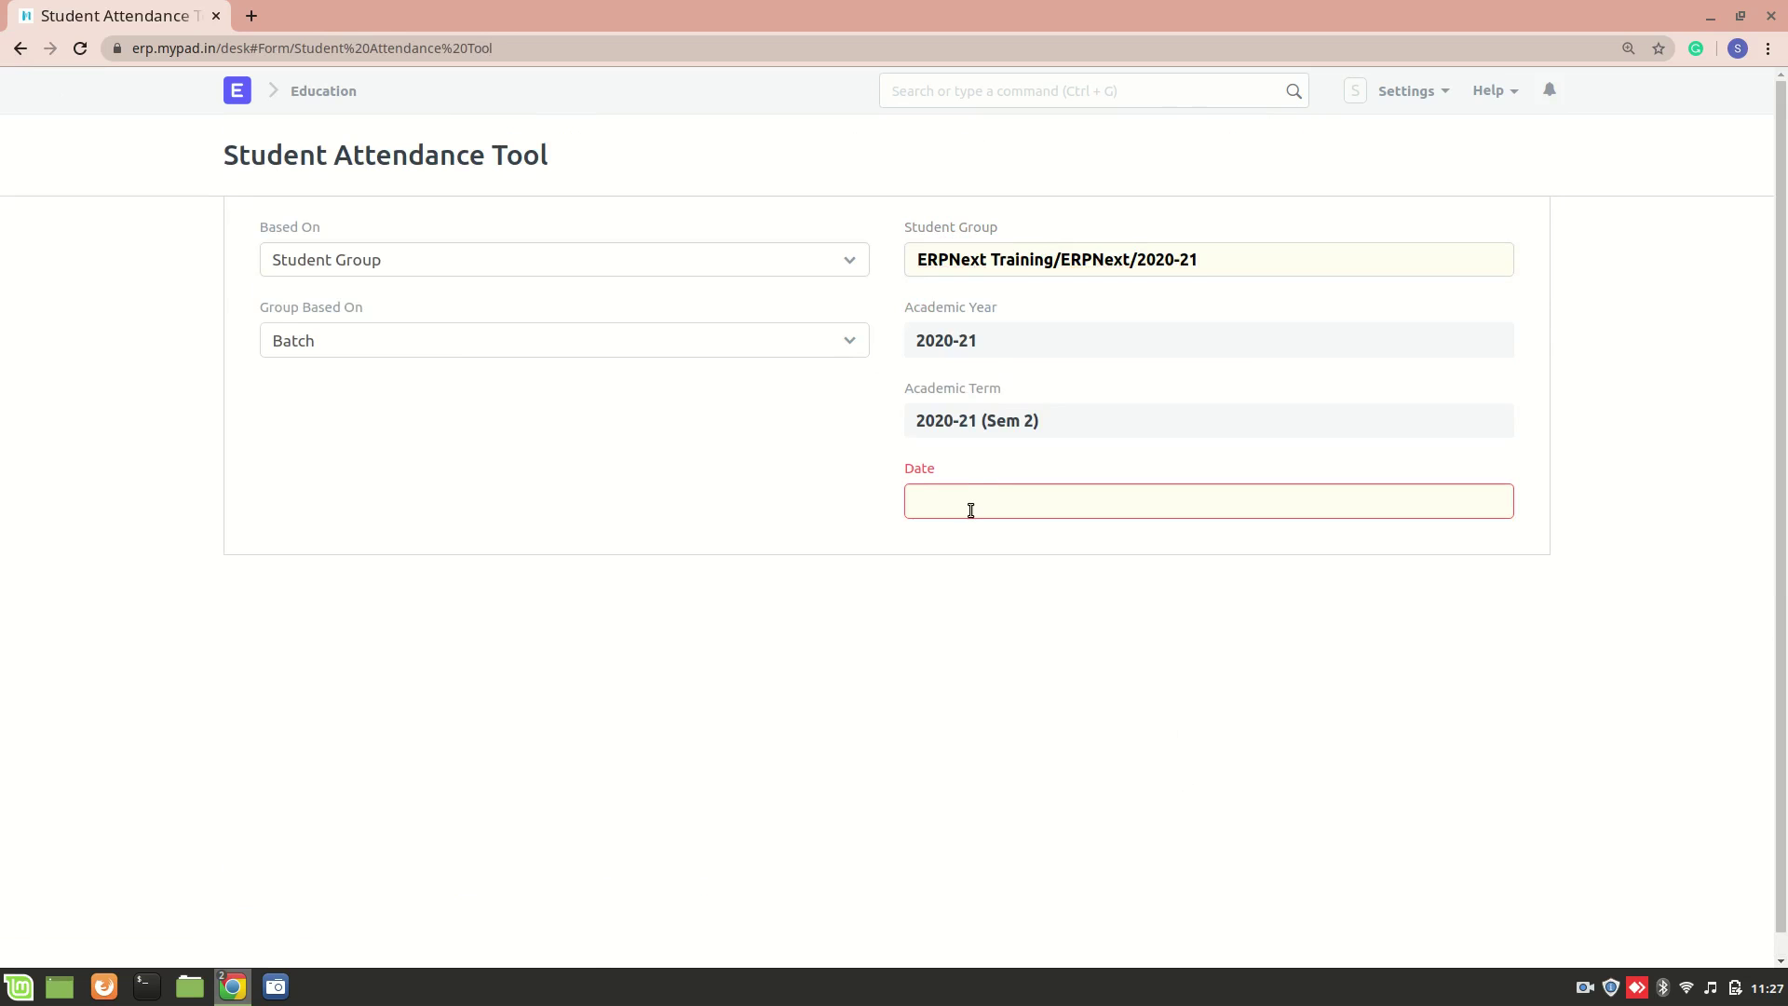
{"action": "left_click", "coordinate": [970, 510]}
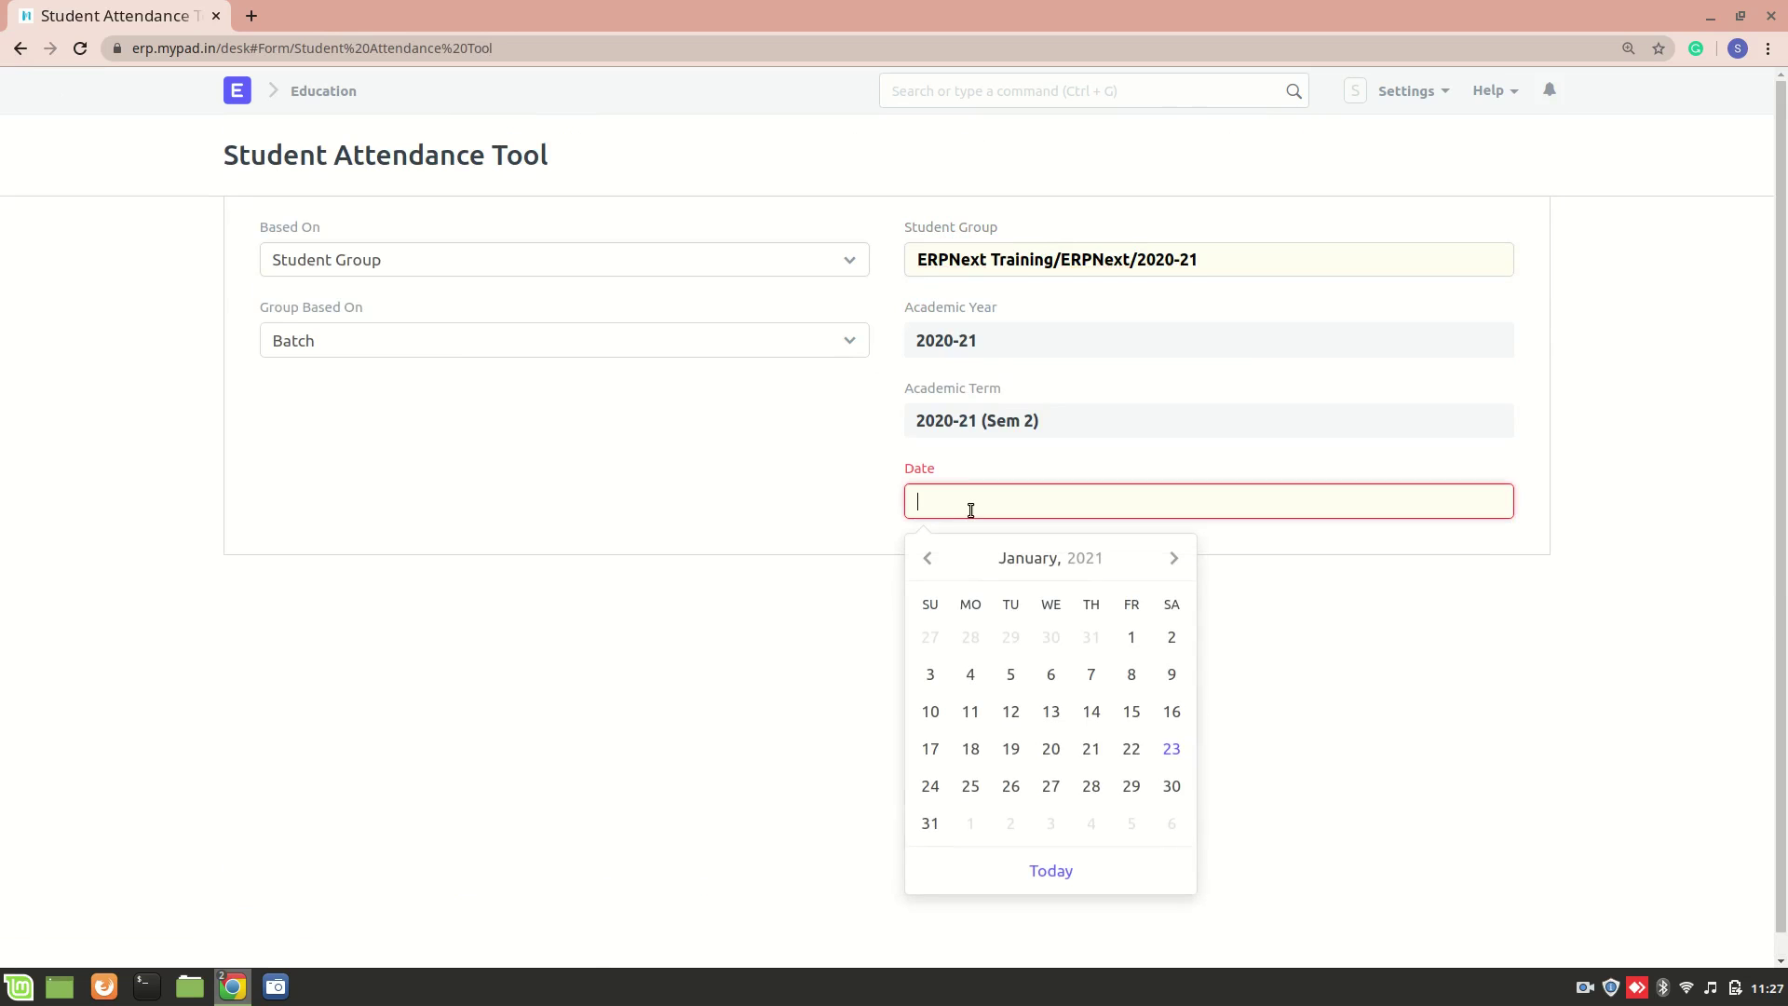
{"action": "left_click", "coordinate": [1164, 749]}
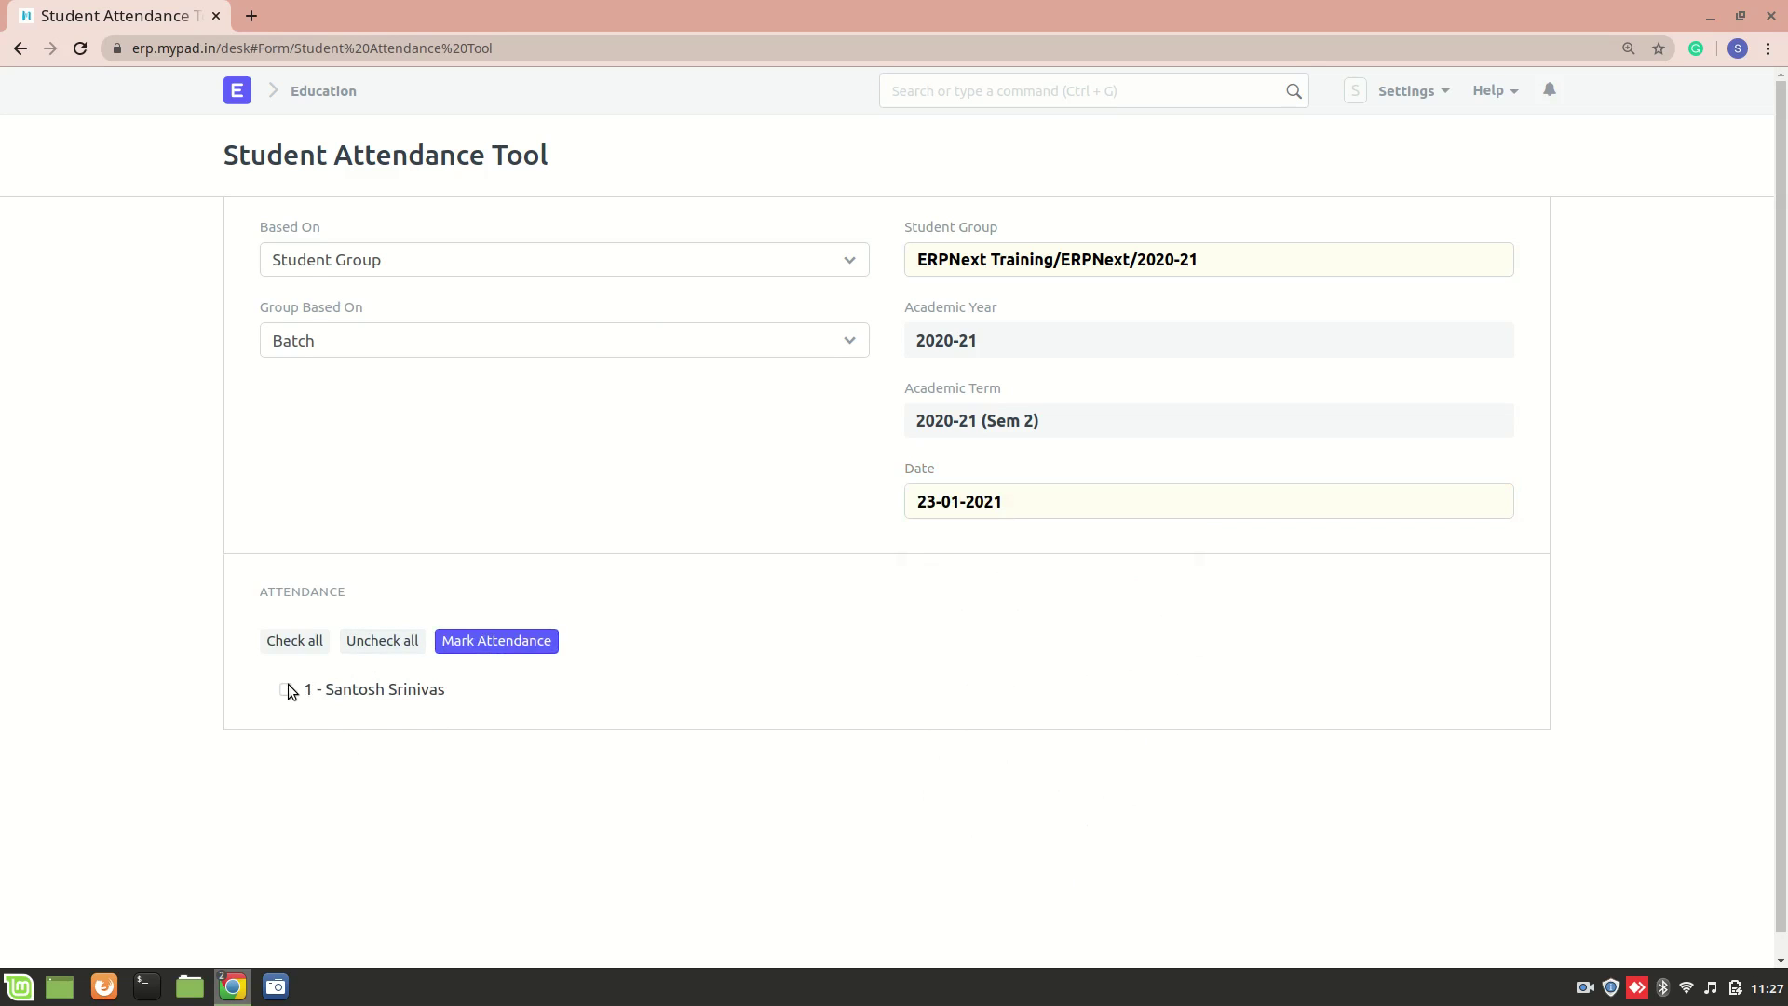
{"action": "left_click", "coordinate": [495, 640]}
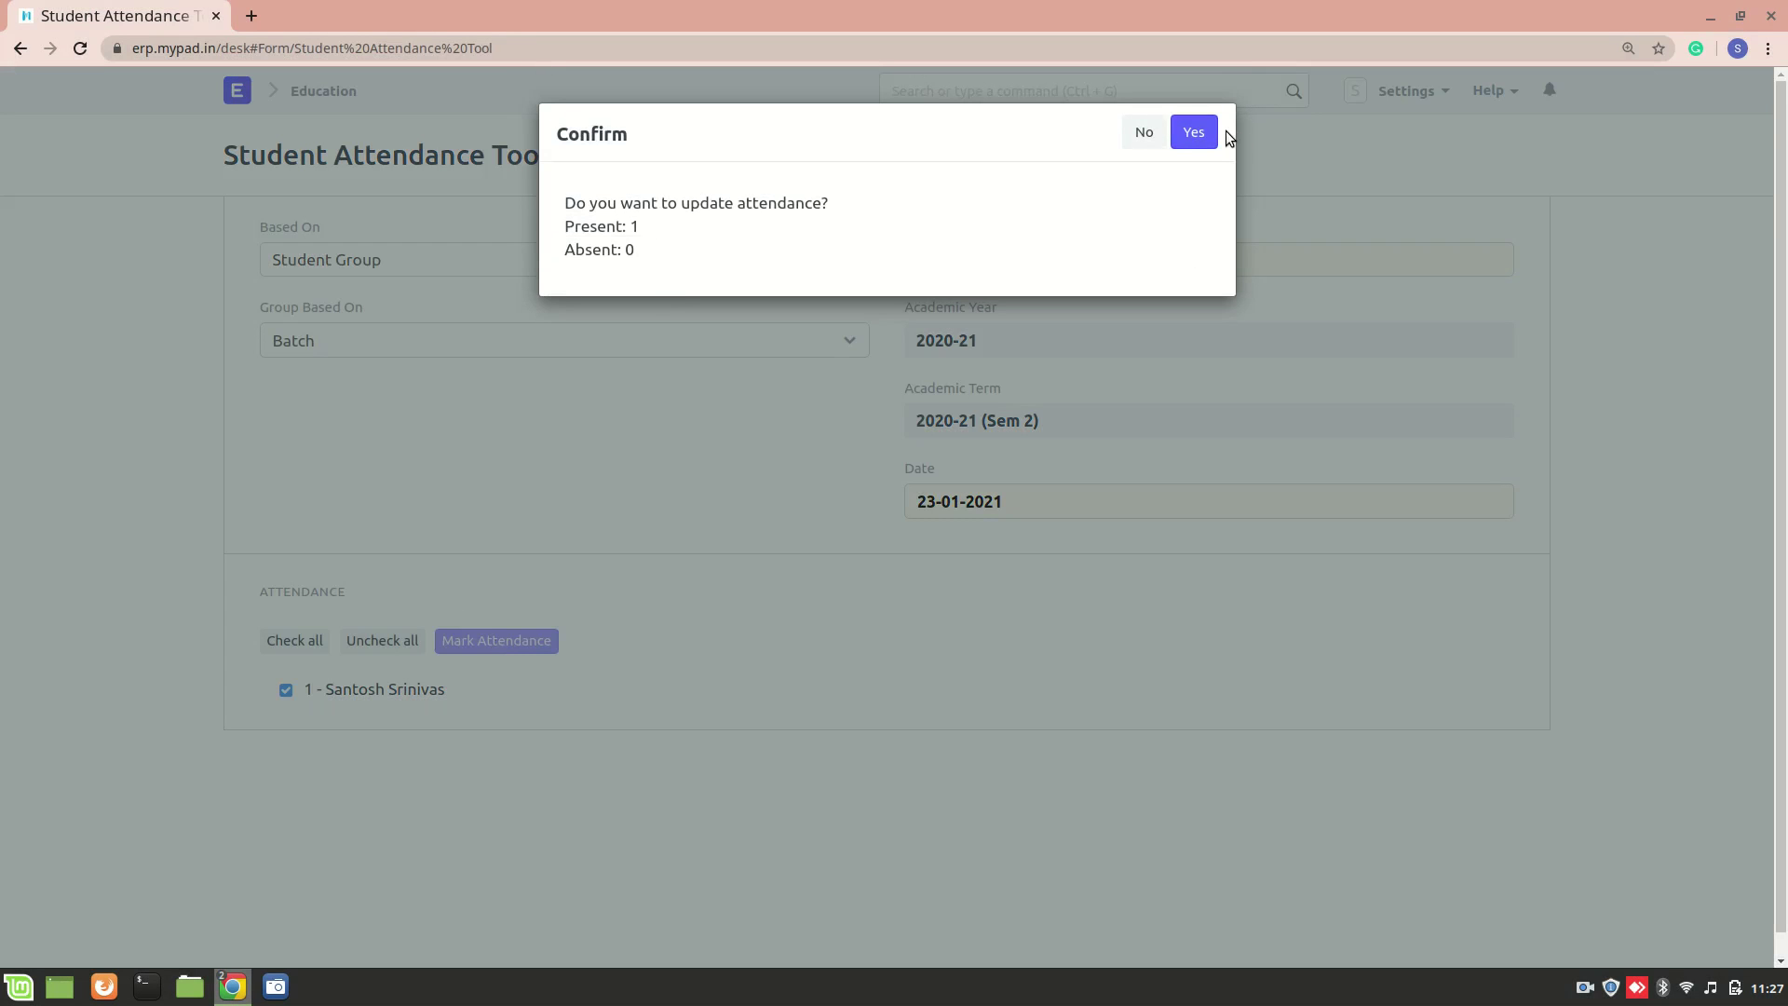
{"action": "left_click", "coordinate": [1192, 131]}
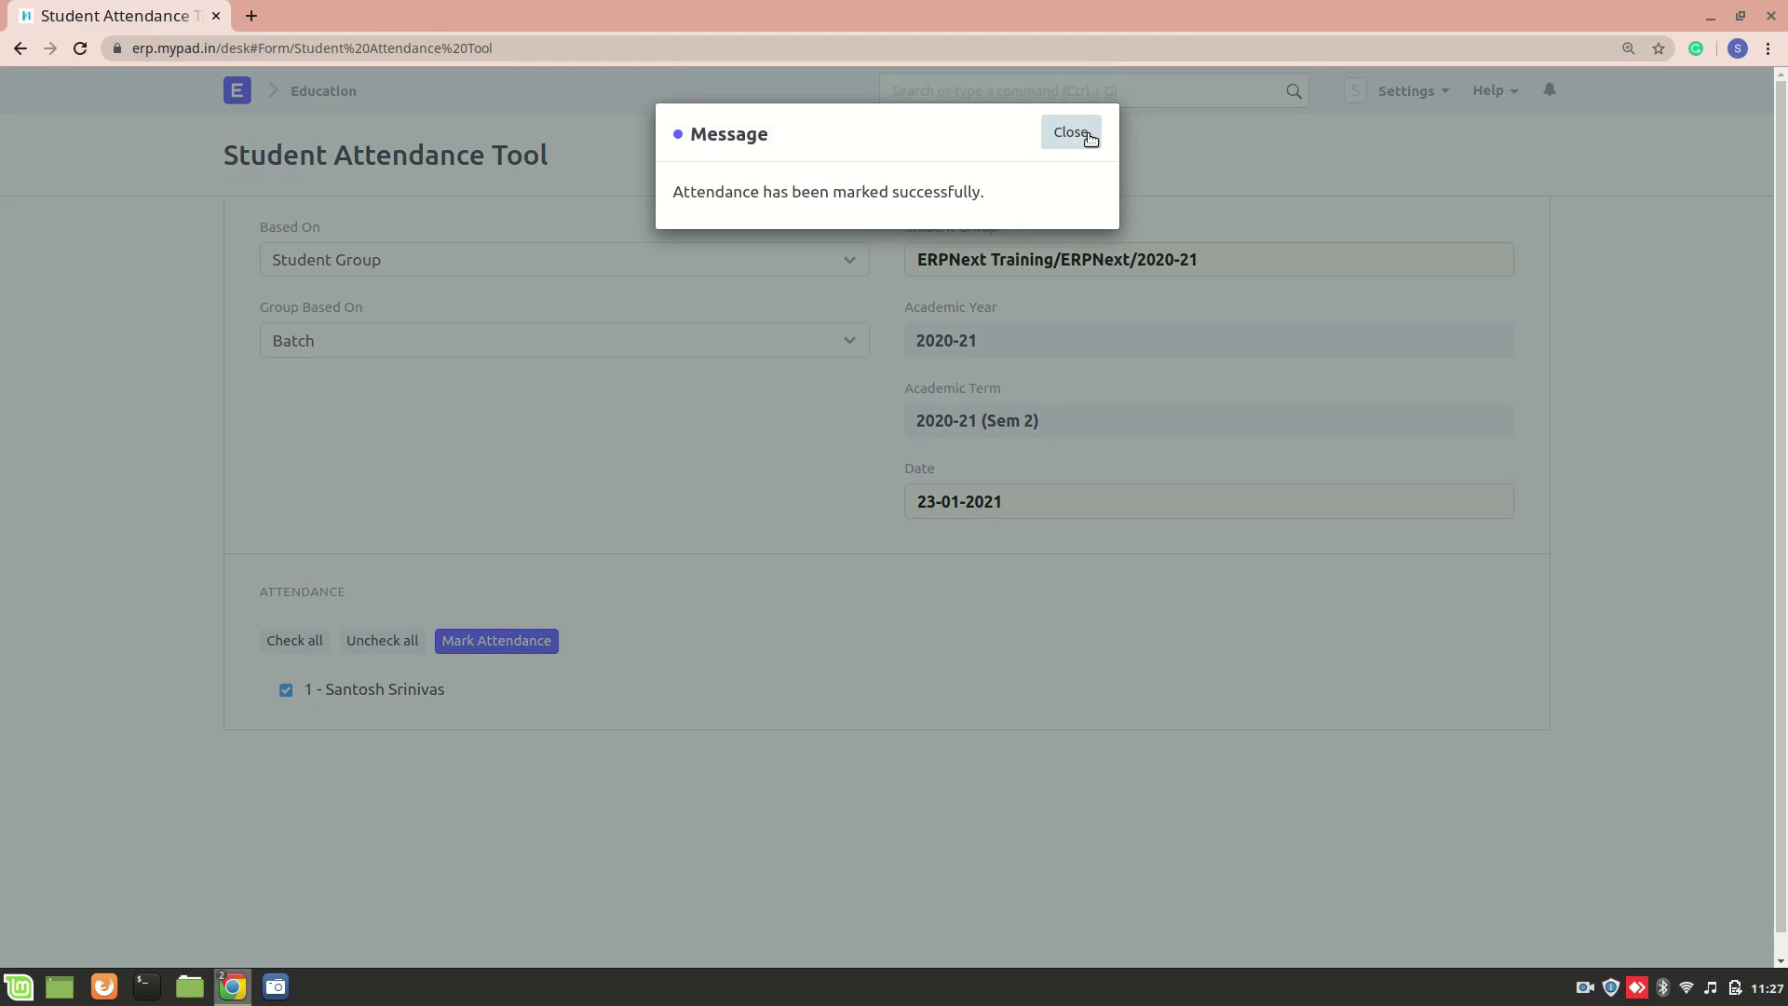
{"action": "left_click", "coordinate": [1071, 132]}
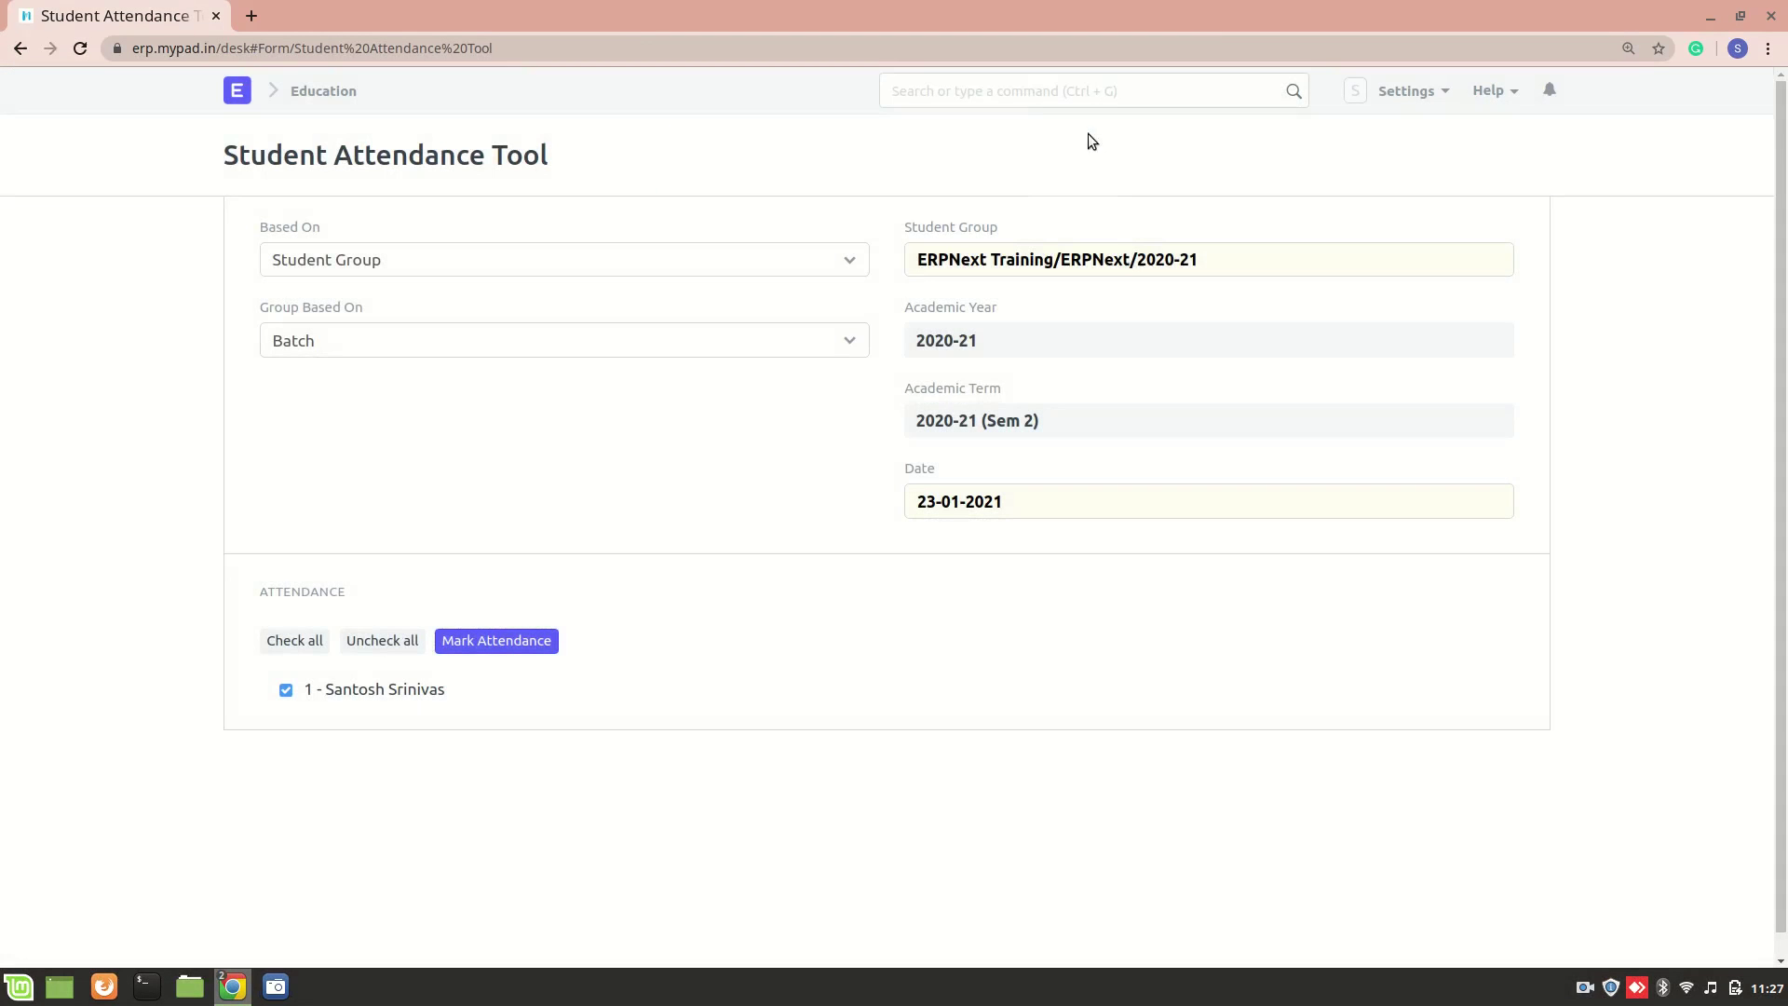
{"action": "key", "text": "alt+Tab"}
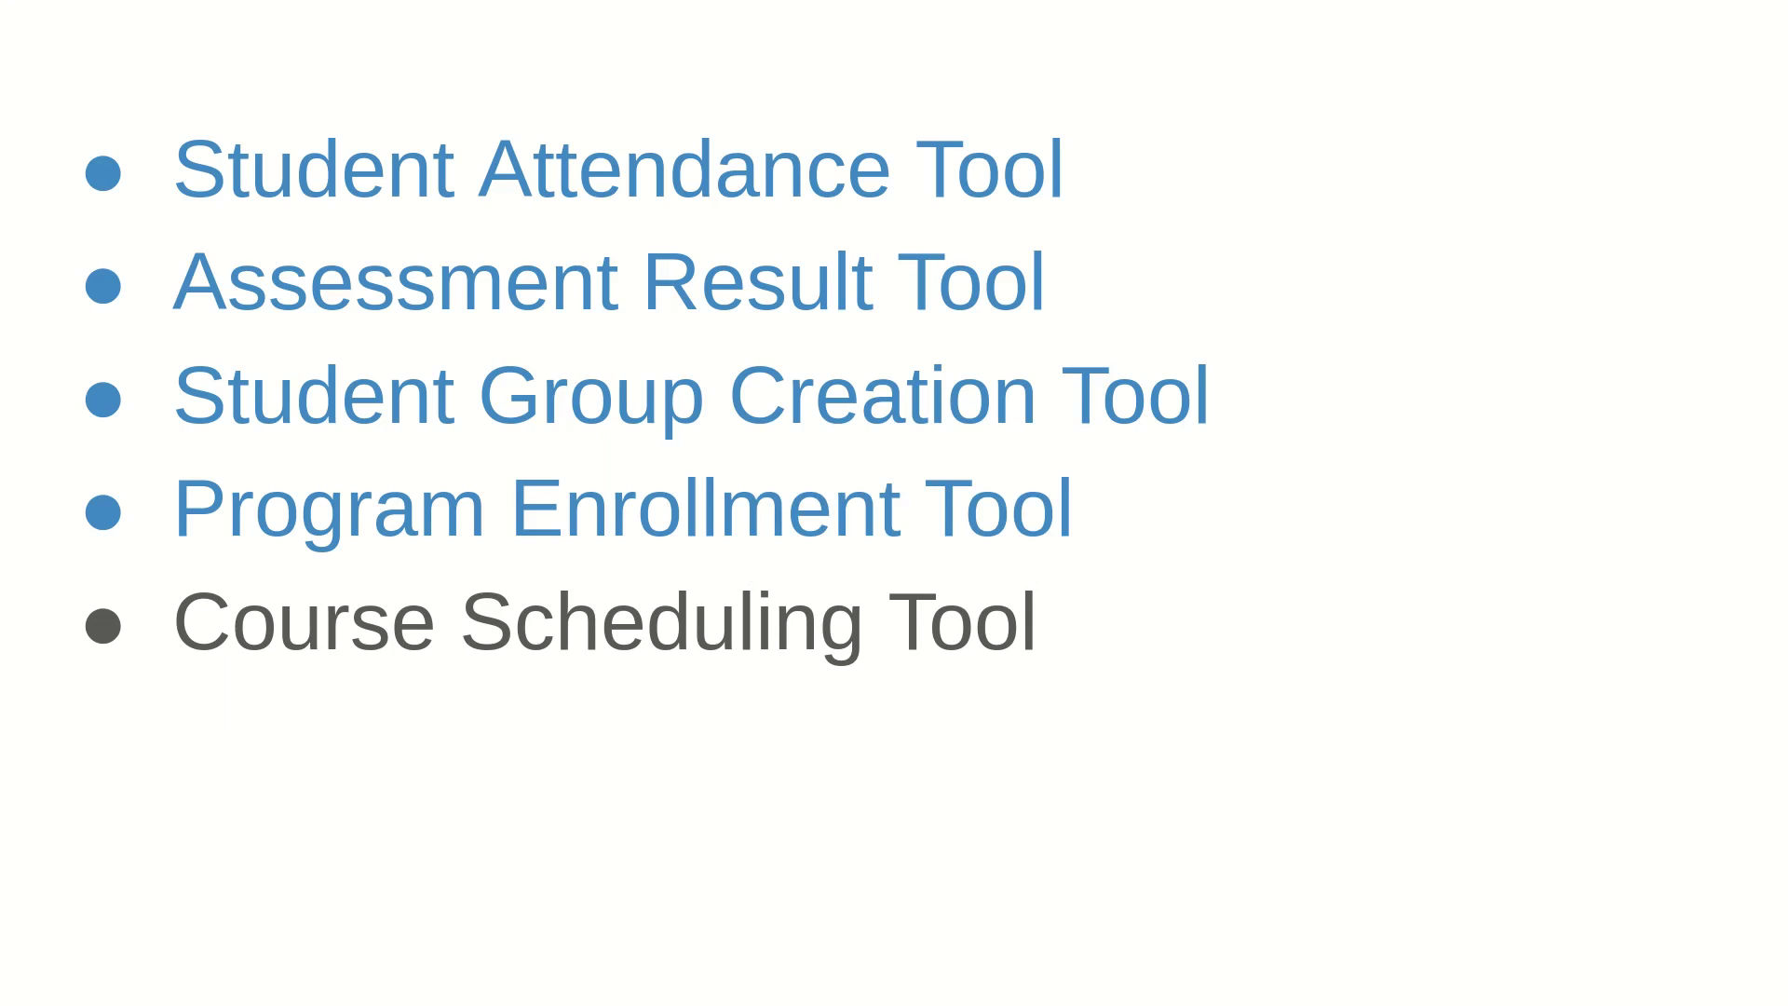
{"action": "key", "text": "alt+Tab"}
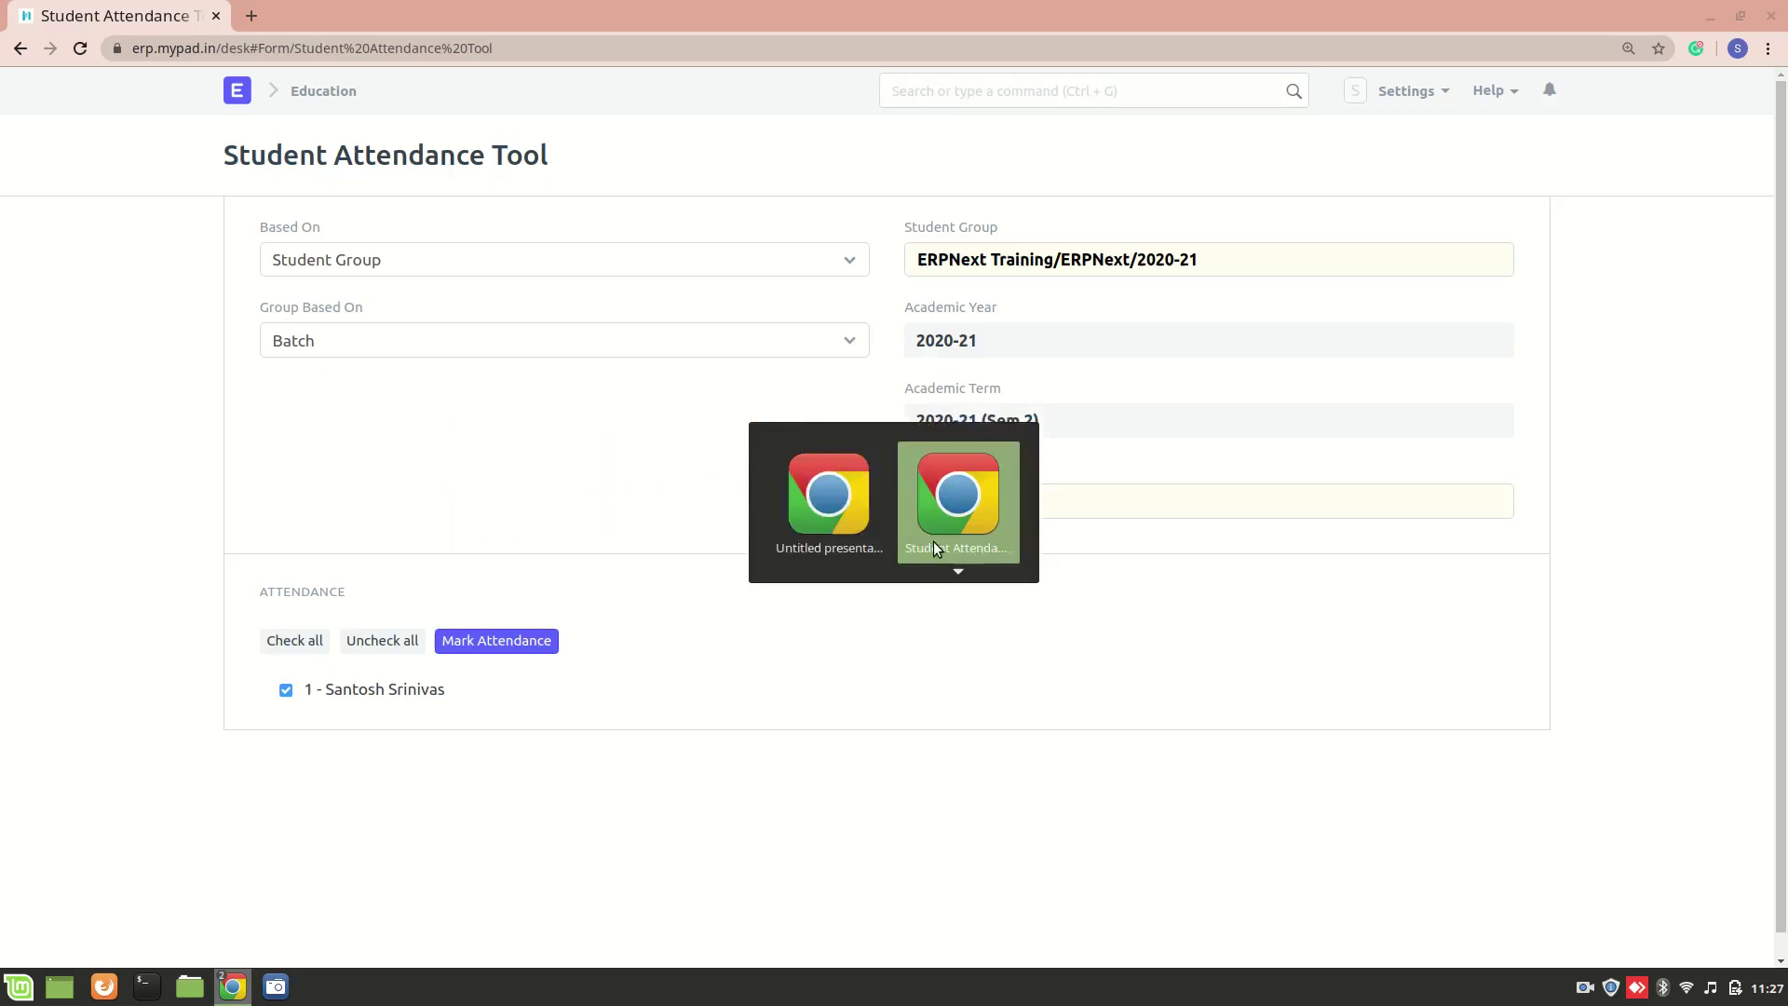